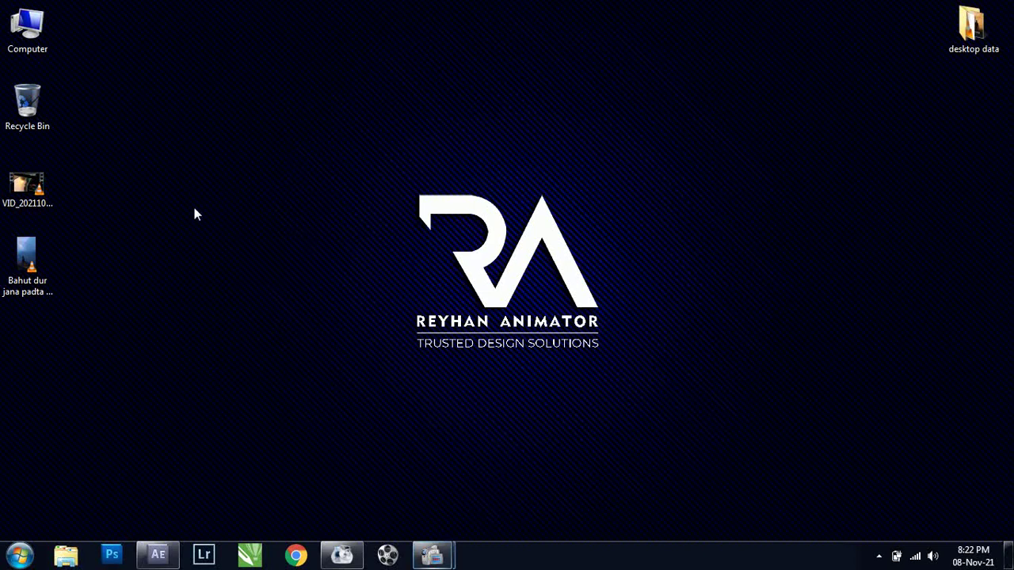
# Preview the portrait clip and the sunset car clip in the video player
pyautogui.doubleClick(28, 261)
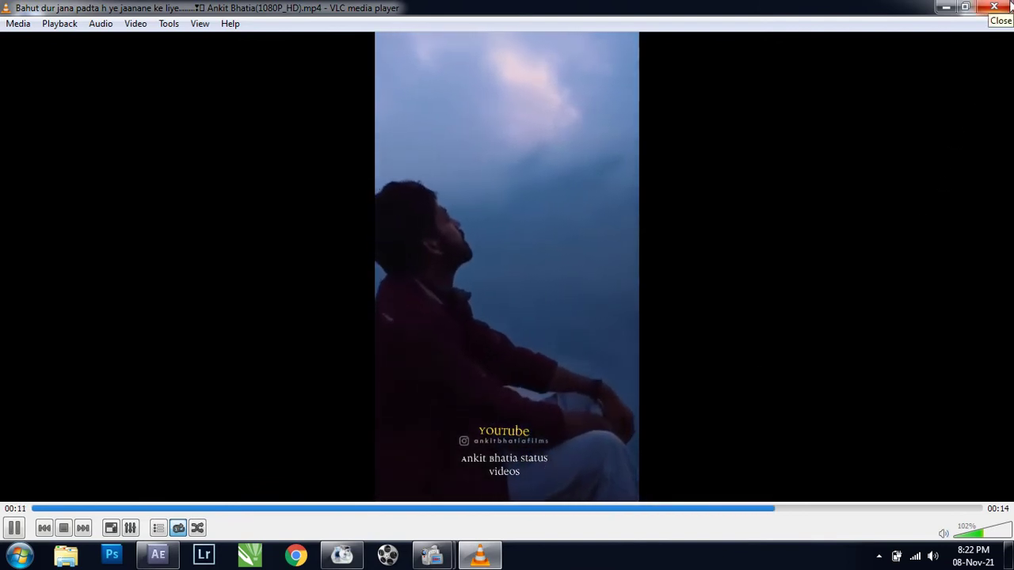
pyautogui.doubleClick(908, 7)
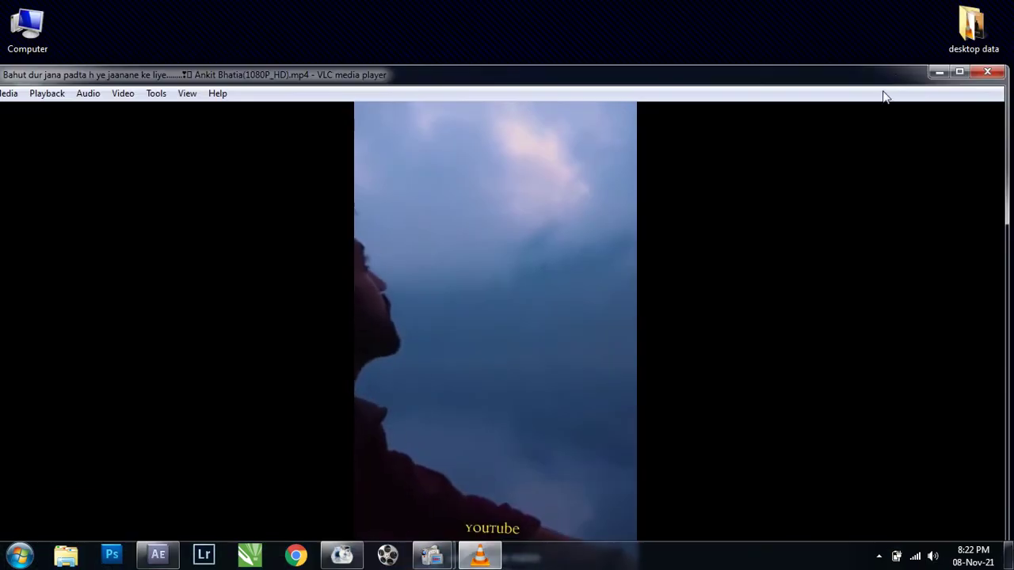
pyautogui.click(987, 72)
pyautogui.doubleClick(27, 184)
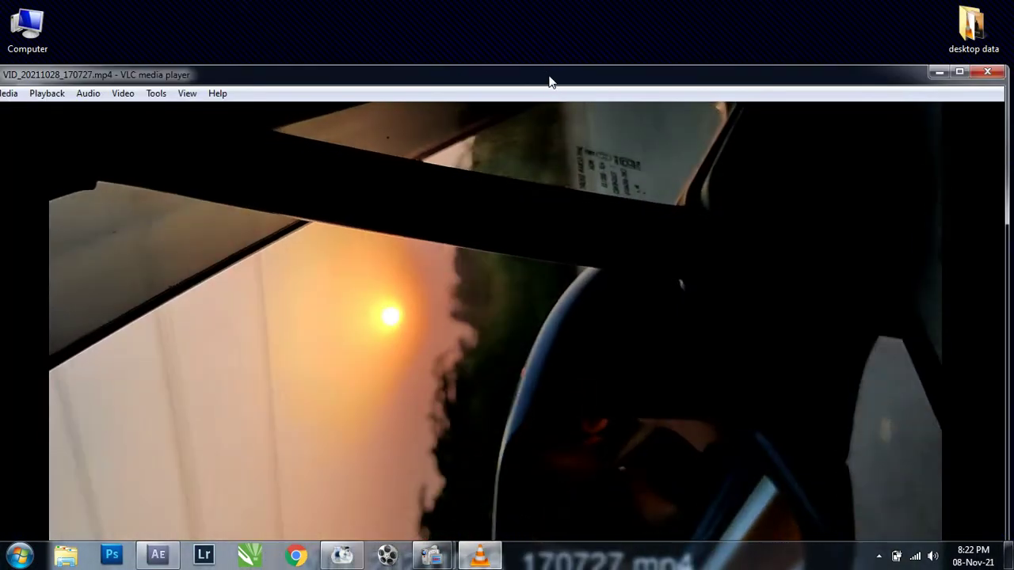
pyautogui.moveTo(550, 78); pyautogui.dragTo(580, 6)
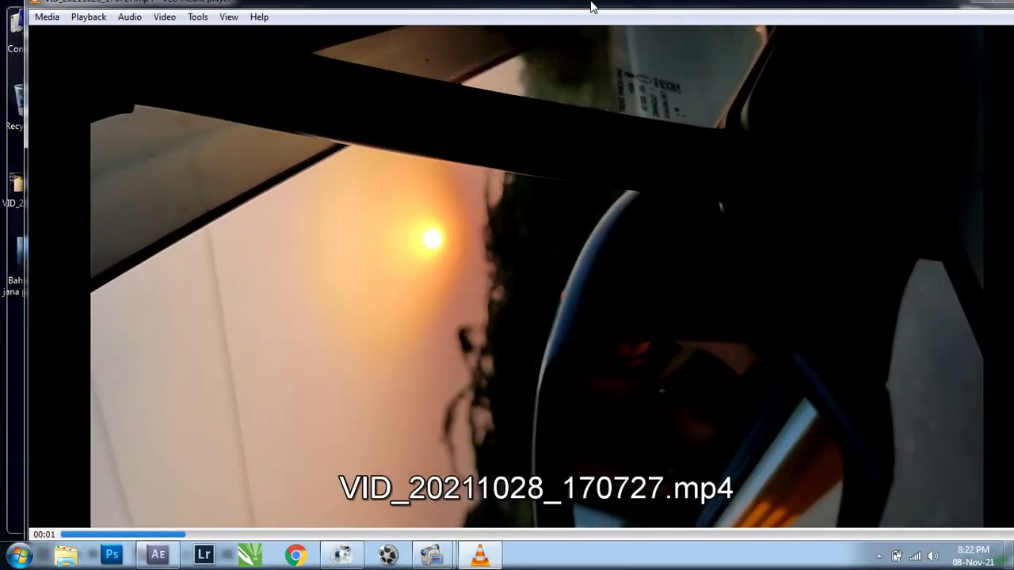
pyautogui.doubleClick(579, 5)
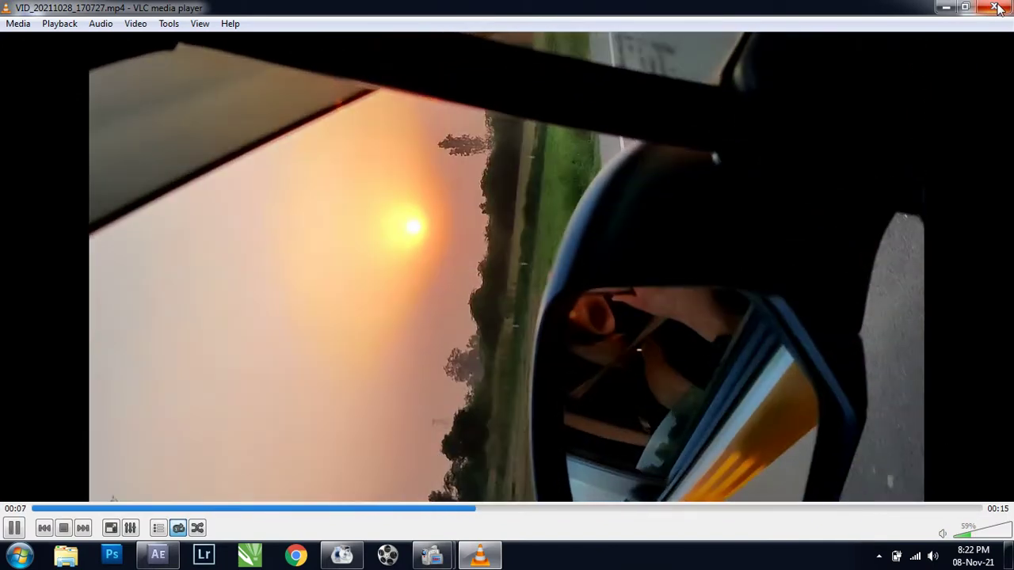
pyautogui.click(996, 7)
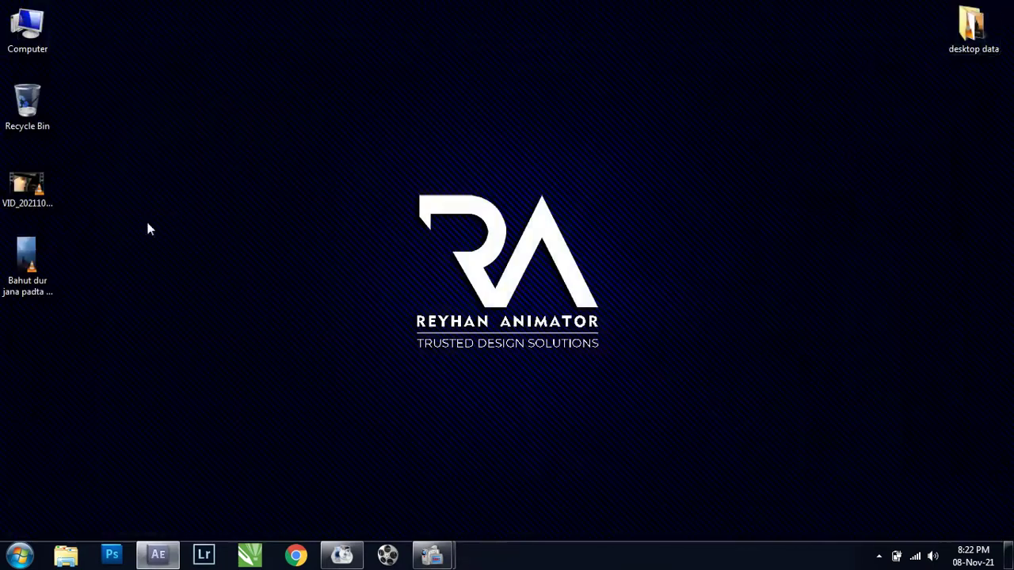
# Drag both clips into After Effects to import them and dismiss the Unicode error
pyautogui.moveTo(99, 345); pyautogui.dragTo(2, 183)
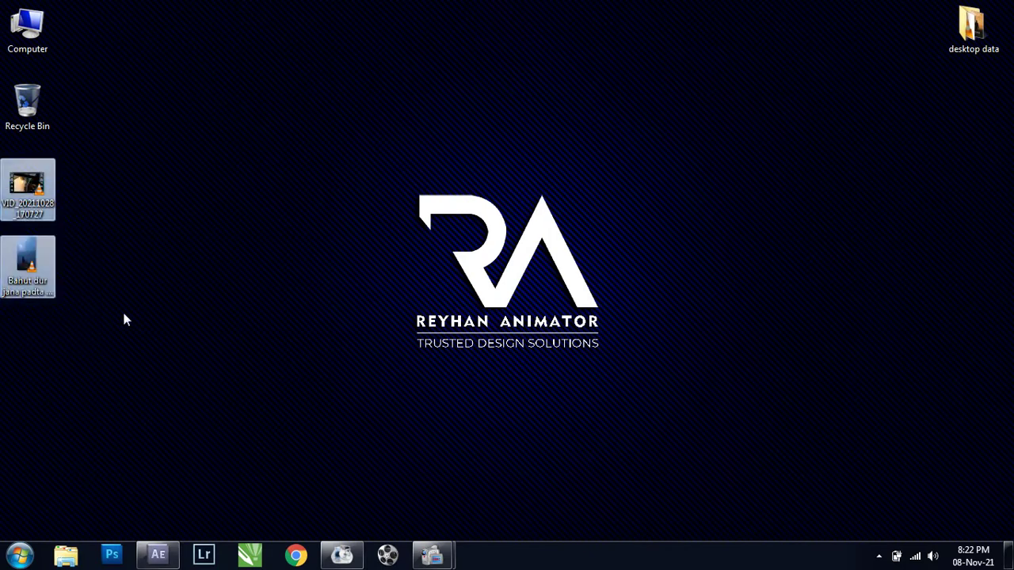
pyautogui.click(158, 554)
pyautogui.click(157, 555)
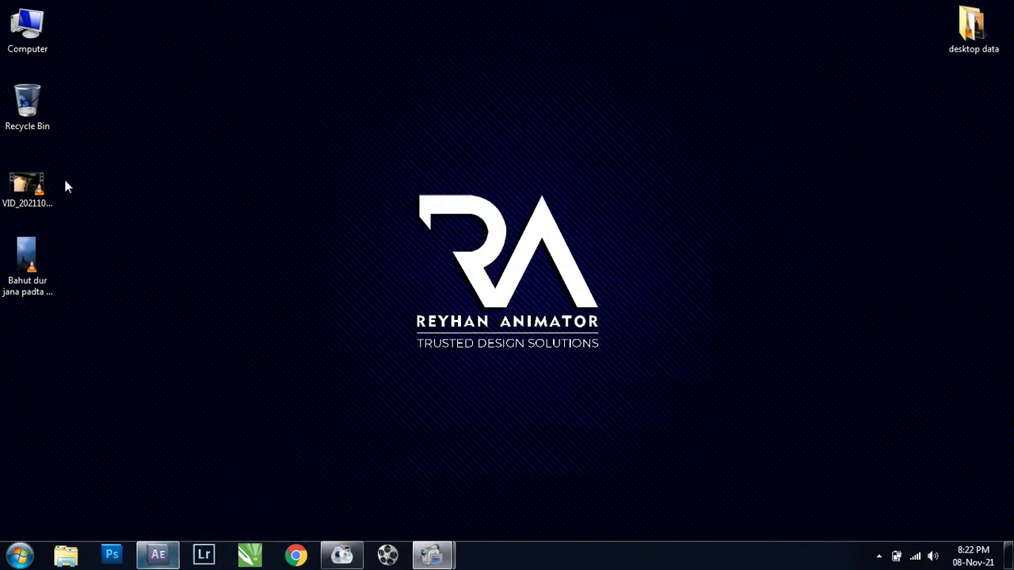
pyautogui.moveTo(94, 179)
pyautogui.mouseDown()
pyautogui.moveTo(32, 252)
pyautogui.moveTo(158, 563)
pyautogui.moveTo(102, 197)
pyautogui.mouseUp()
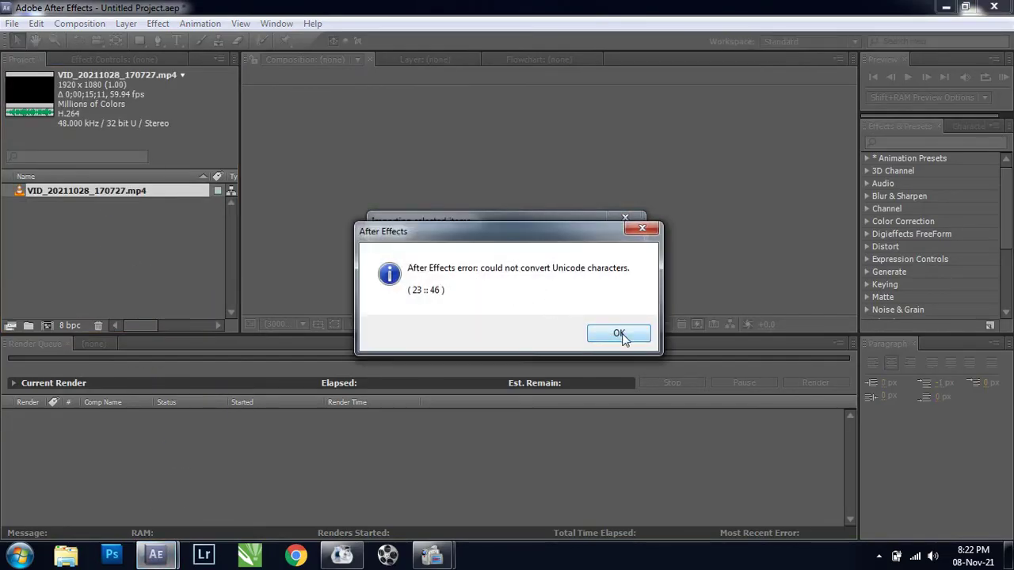
pyautogui.click(620, 335)
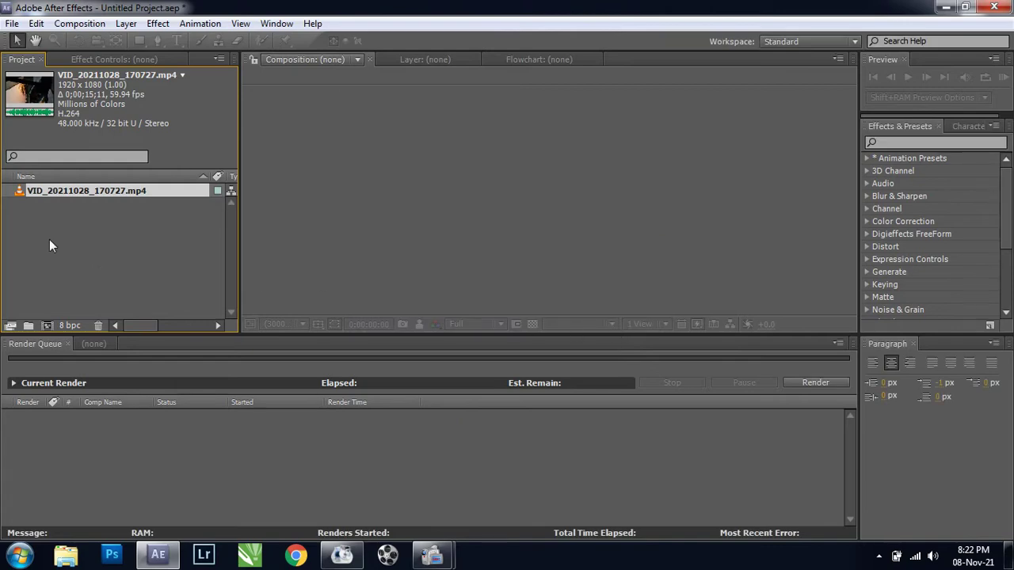
# Rename the portrait clip to vvv.mp4 and import it into After Effects
pyautogui.click(1008, 555)
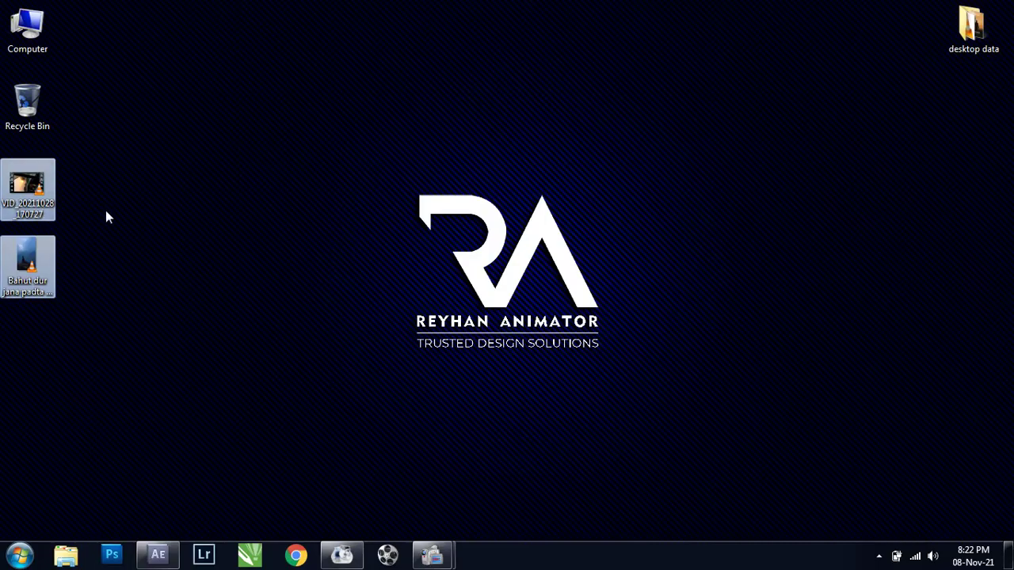
pyautogui.click(27, 262)
pyautogui.press('F2')
pyautogui.write('vv')
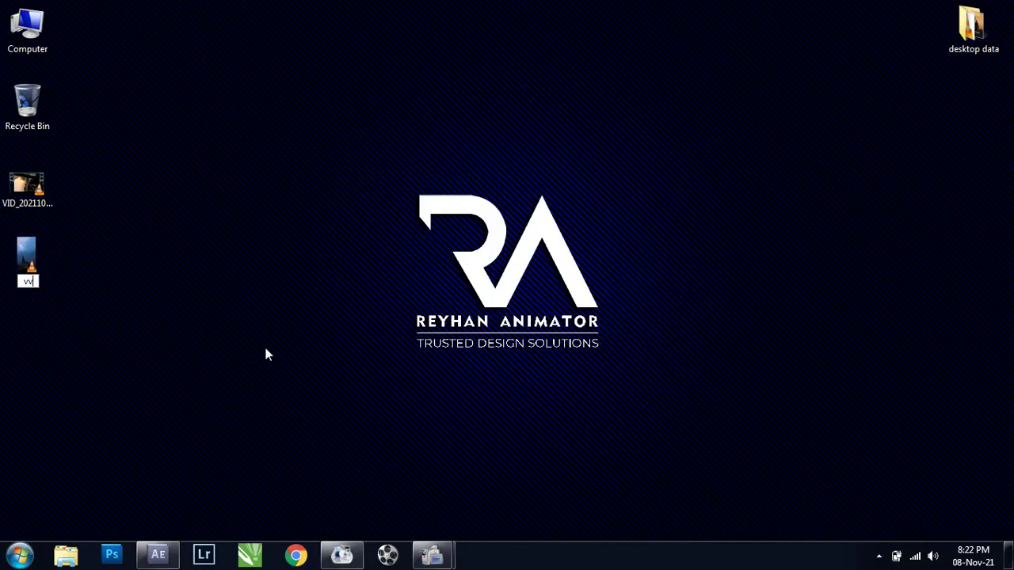
pyautogui.press('Return')
pyautogui.moveTo(27, 262)
pyautogui.mouseDown()
pyautogui.moveTo(159, 555)
pyautogui.moveTo(87, 276)
pyautogui.mouseUp()
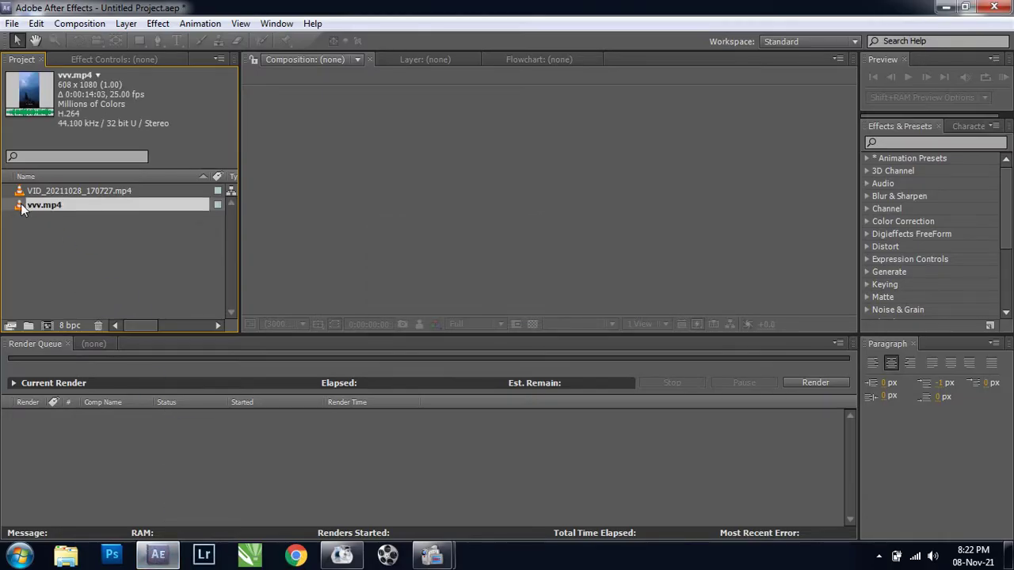
# Make a composition from both project clips, then undo it
pyautogui.moveTo(53, 238)
pyautogui.mouseDown()
pyautogui.moveTo(4, 190)
pyautogui.moveTo(456, 224)
pyautogui.mouseUp()
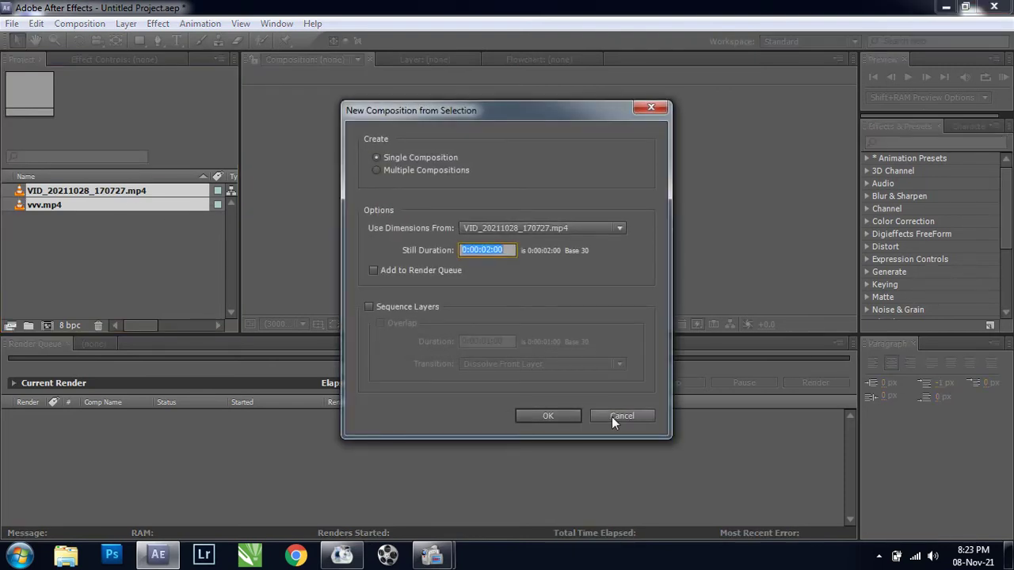
pyautogui.click(568, 415)
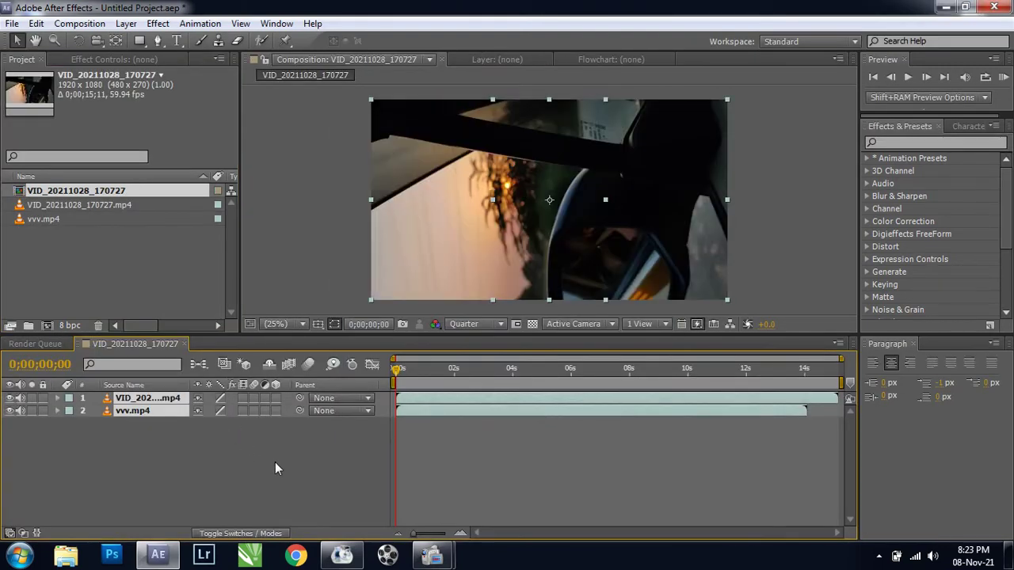
pyautogui.hotkey('ctrl', 'z')
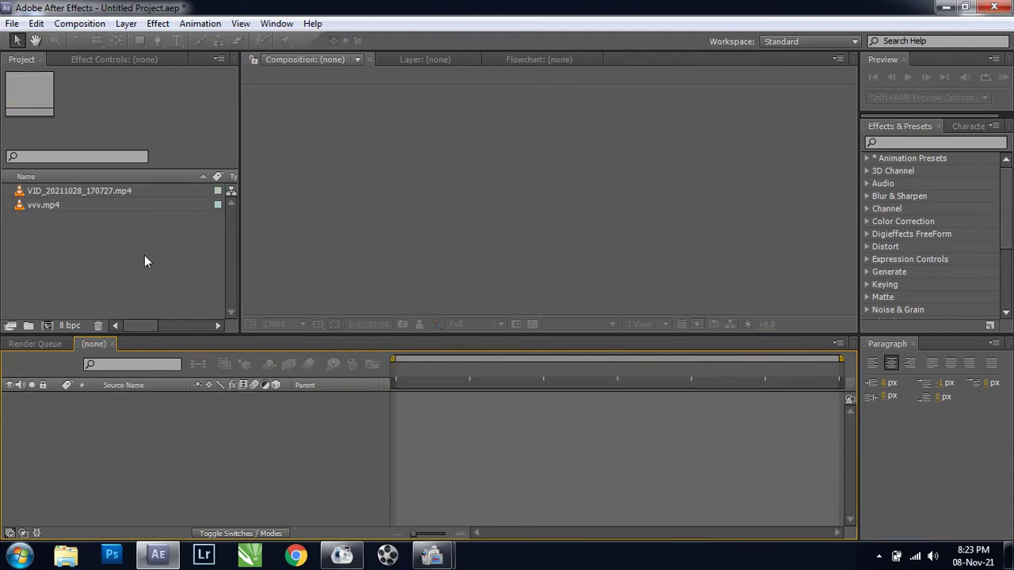
# Create a new composition with the aspect ratio unlocked, width 1080 and height 1920
pyautogui.rightClick(162, 285)
pyautogui.click(195, 288)
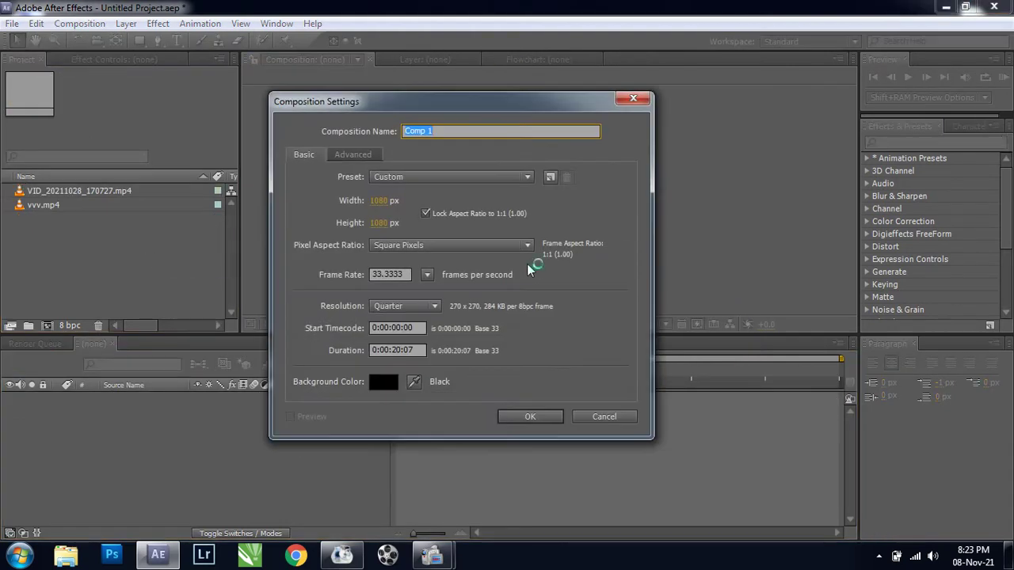
pyautogui.click(380, 224)
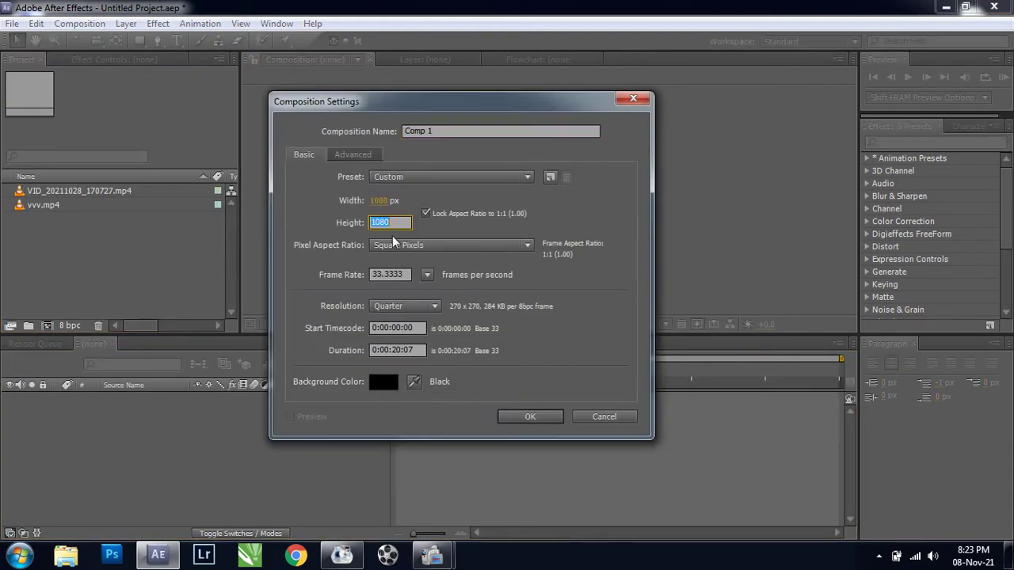
pyautogui.write('1920')
pyautogui.write('10')
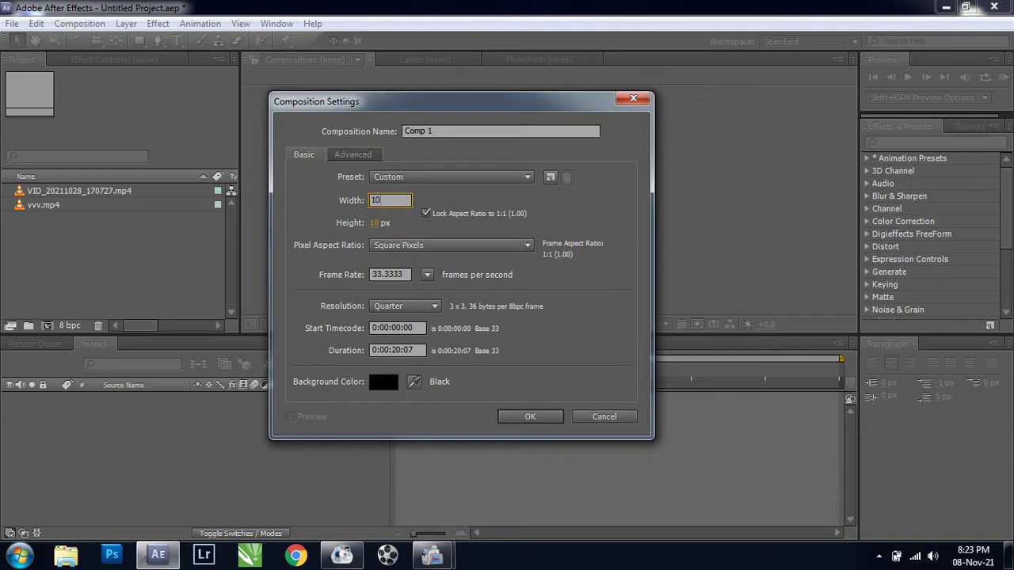
pyautogui.write('80')
pyautogui.click(425, 214)
pyautogui.click(381, 222)
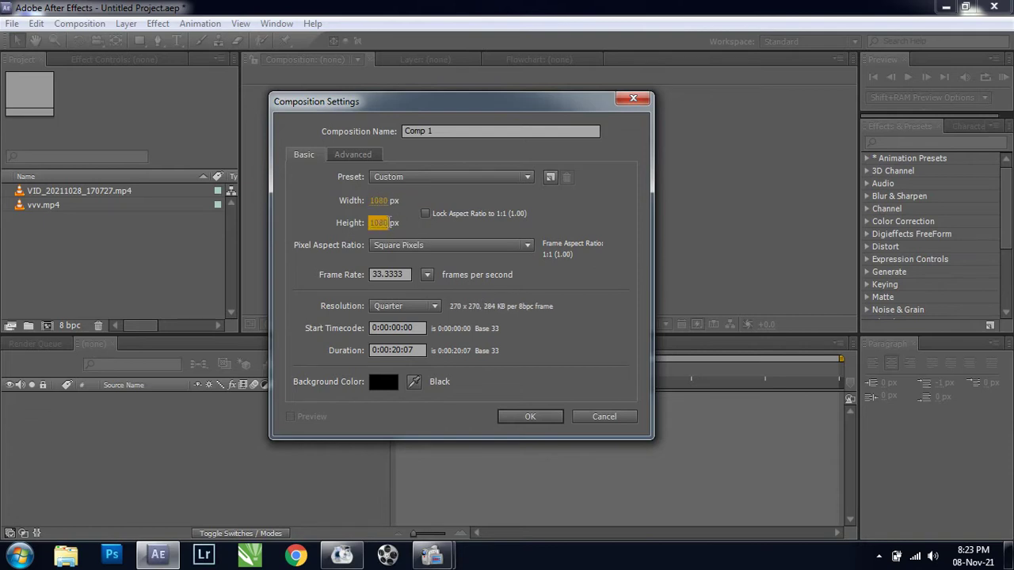
pyautogui.write('1920')
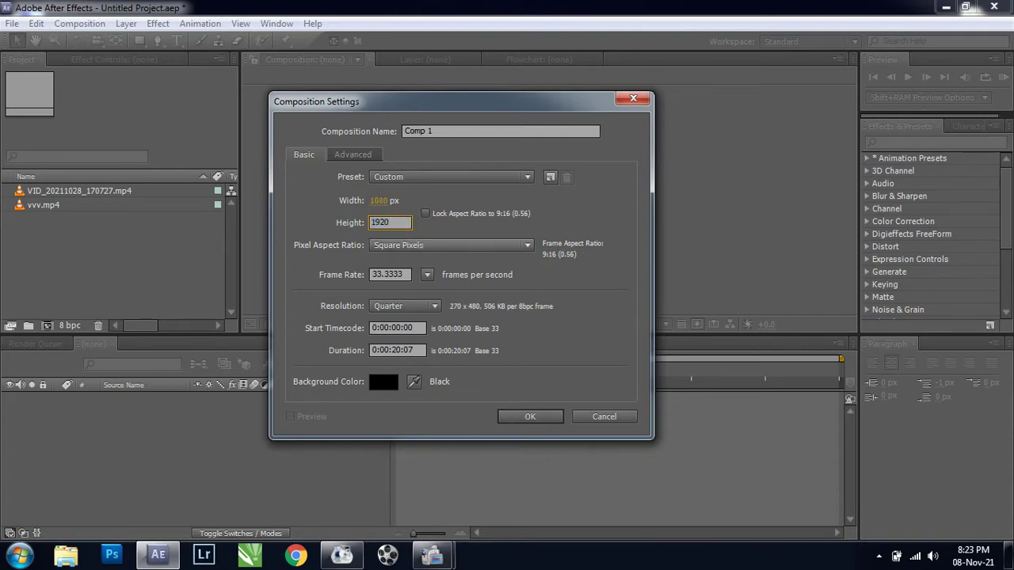
pyautogui.click(538, 410)
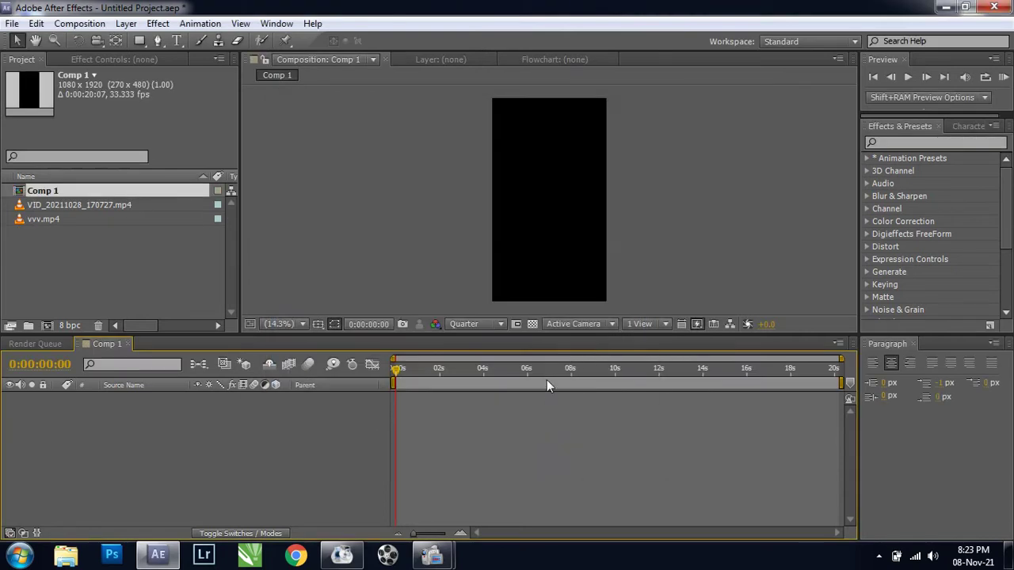
# Add both clips to Comp 1 and rotate the sunset clip upright to fill the vertical frame
pyautogui.moveTo(89, 268)
pyautogui.mouseDown()
pyautogui.moveTo(19, 207)
pyautogui.moveTo(546, 205)
pyautogui.mouseUp()
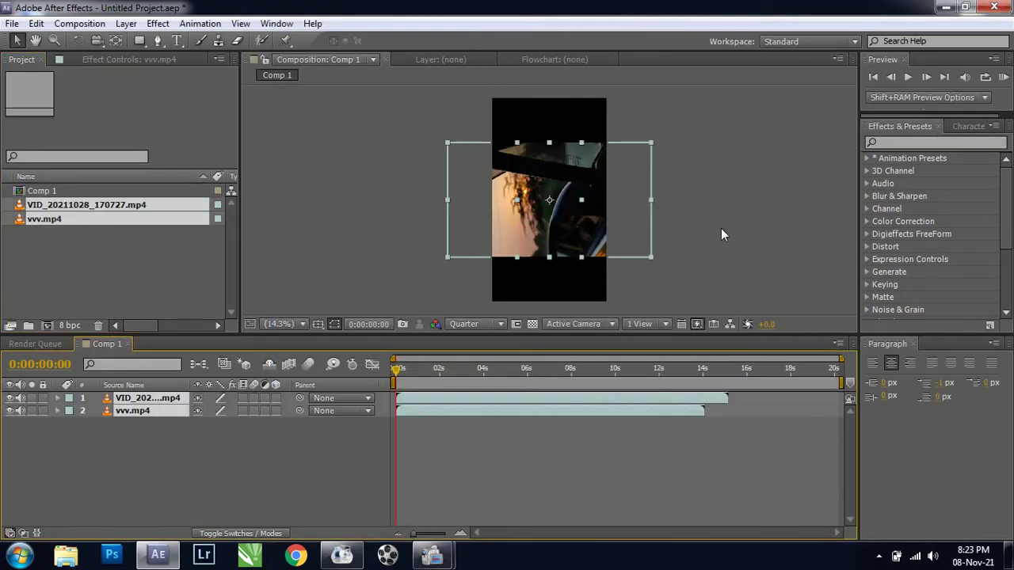
pyautogui.click(556, 227)
pyautogui.click(77, 41)
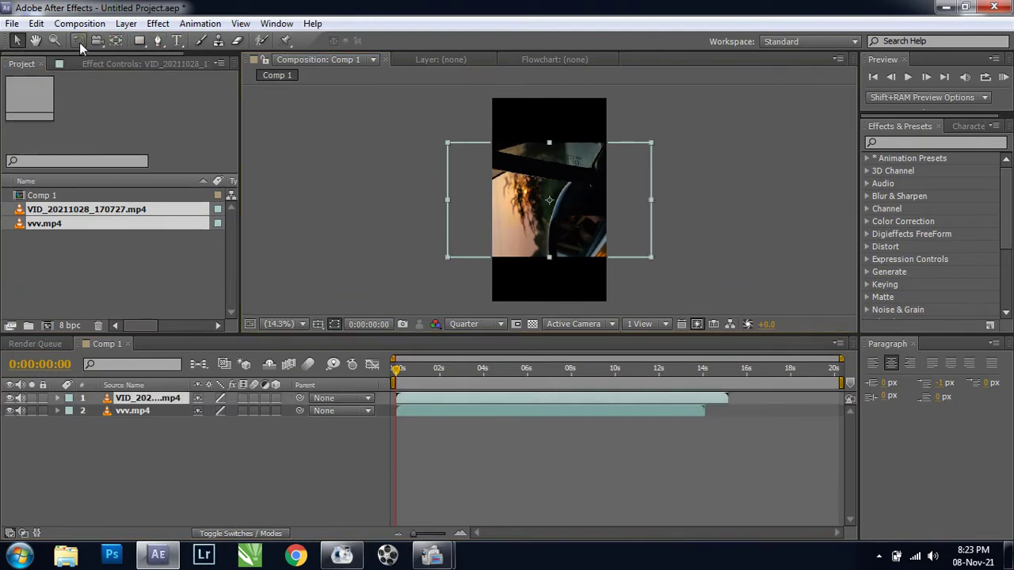
pyautogui.moveTo(653, 201); pyautogui.dragTo(559, 287)
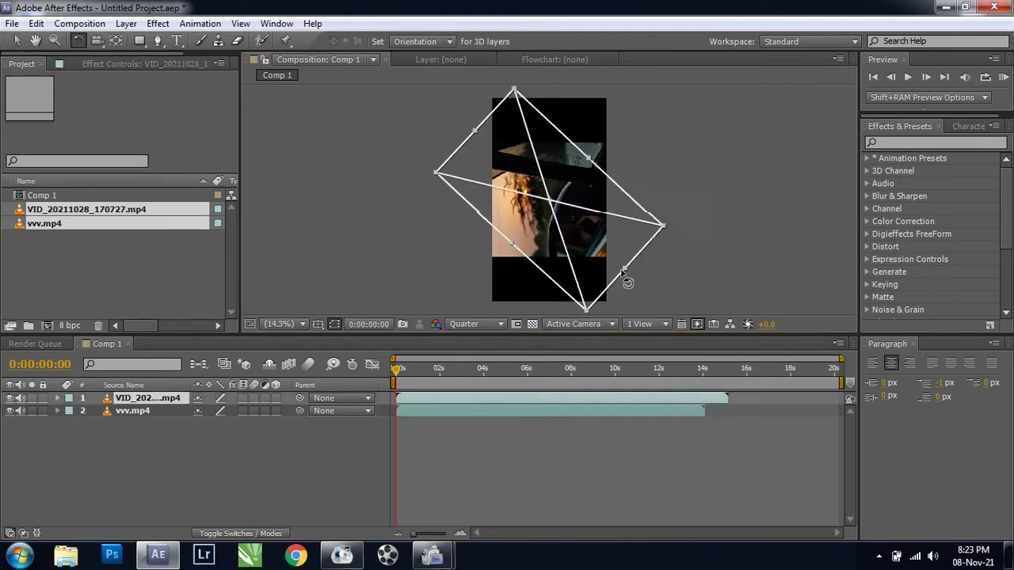
pyautogui.click(16, 41)
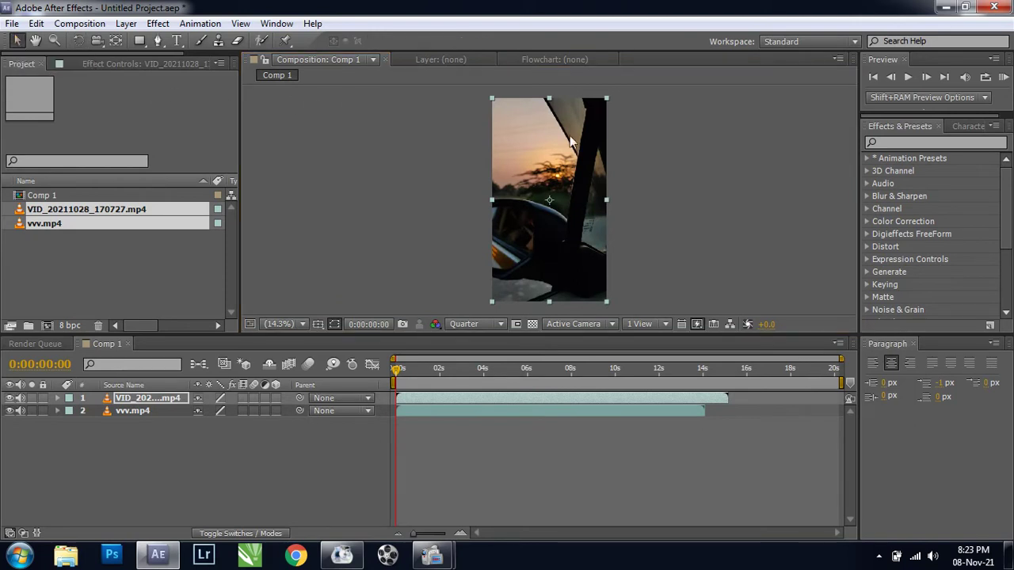
# Move vvv.mp4 above the sunset clip, hide its picture, and play the preview
pyautogui.click(693, 195)
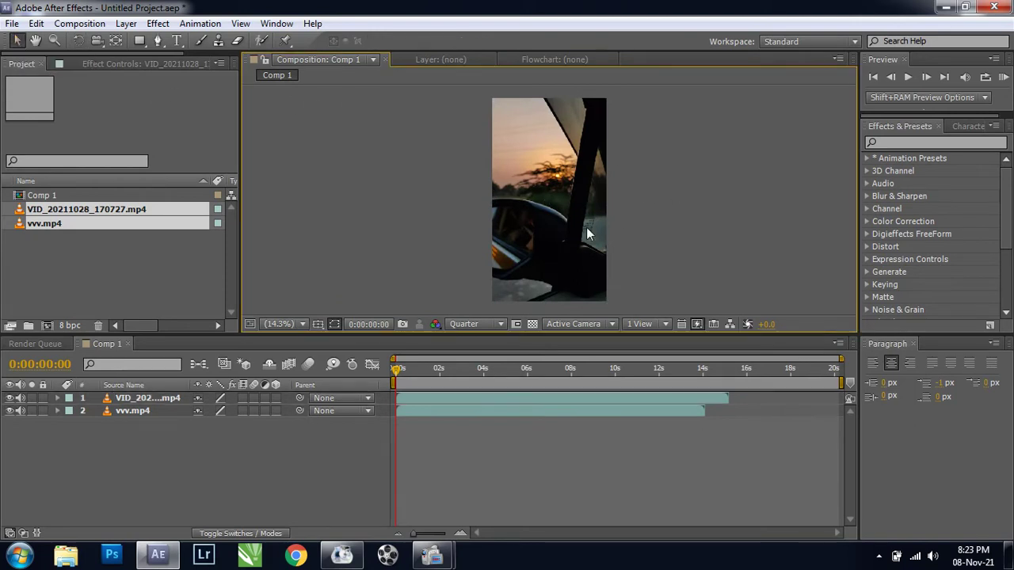
pyautogui.click(587, 234)
pyautogui.click(422, 414)
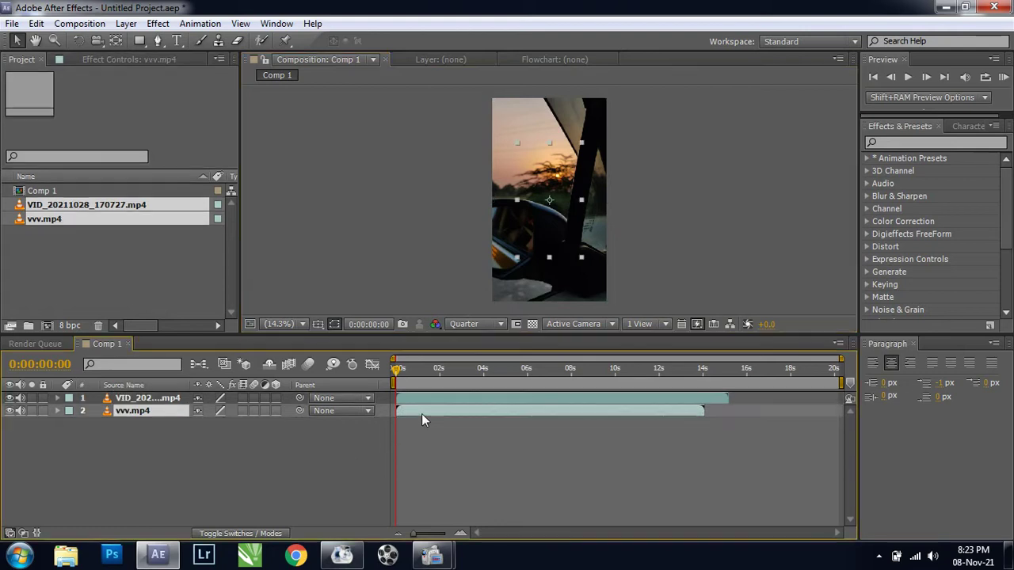
pyautogui.hotkey('ctrl', ']')
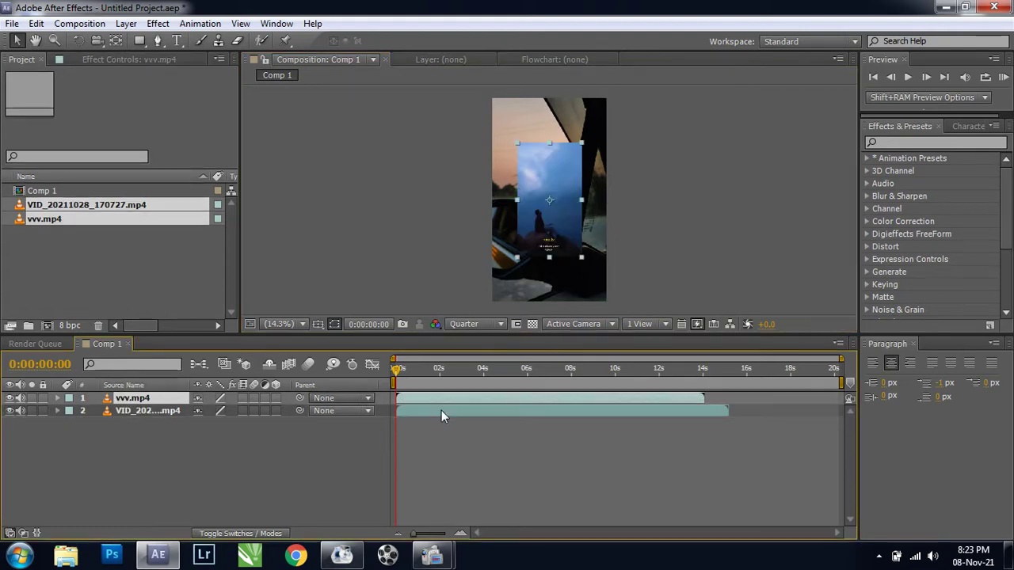
pyautogui.click(9, 398)
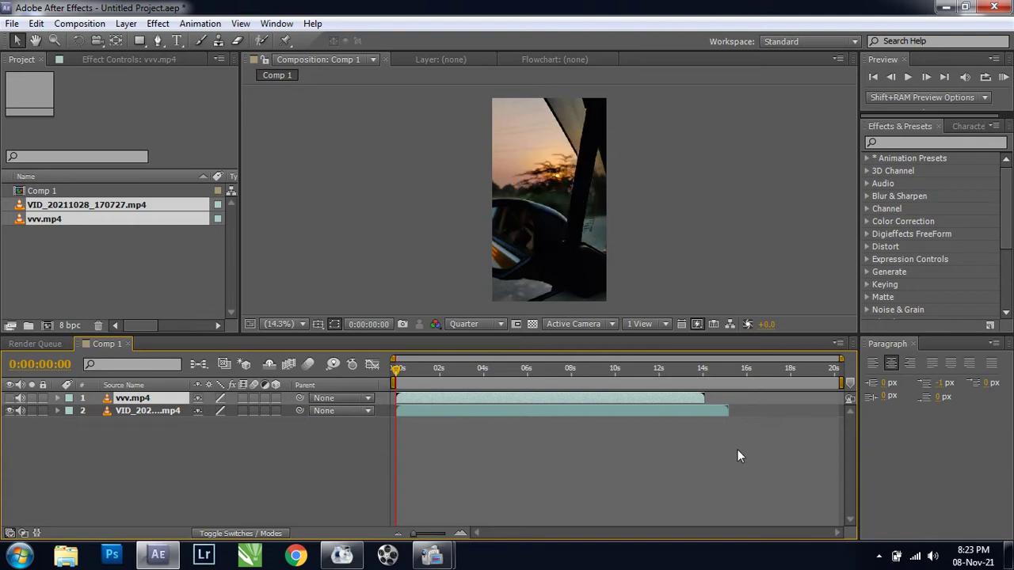
pyautogui.press('space')
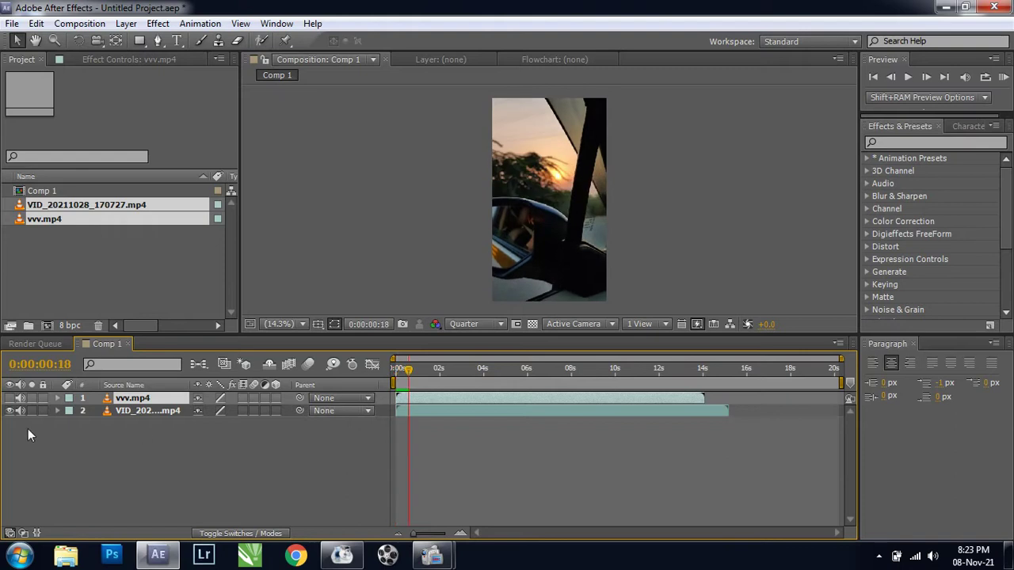
# Mute the VID clip's audio, trim the comp to about 15 seconds, and start the work area near 3 seconds
pyautogui.click(19, 410)
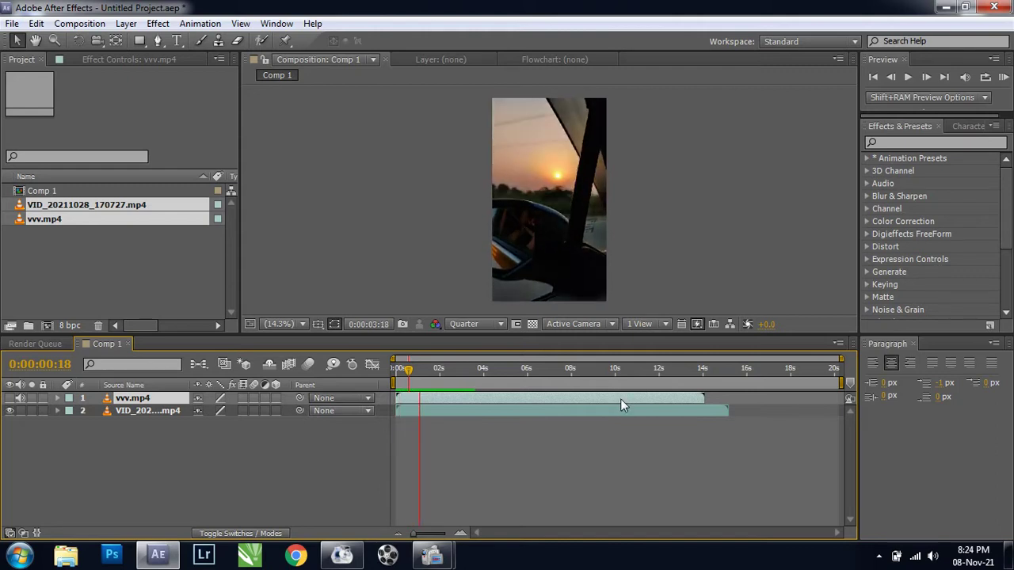
pyautogui.click(398, 385)
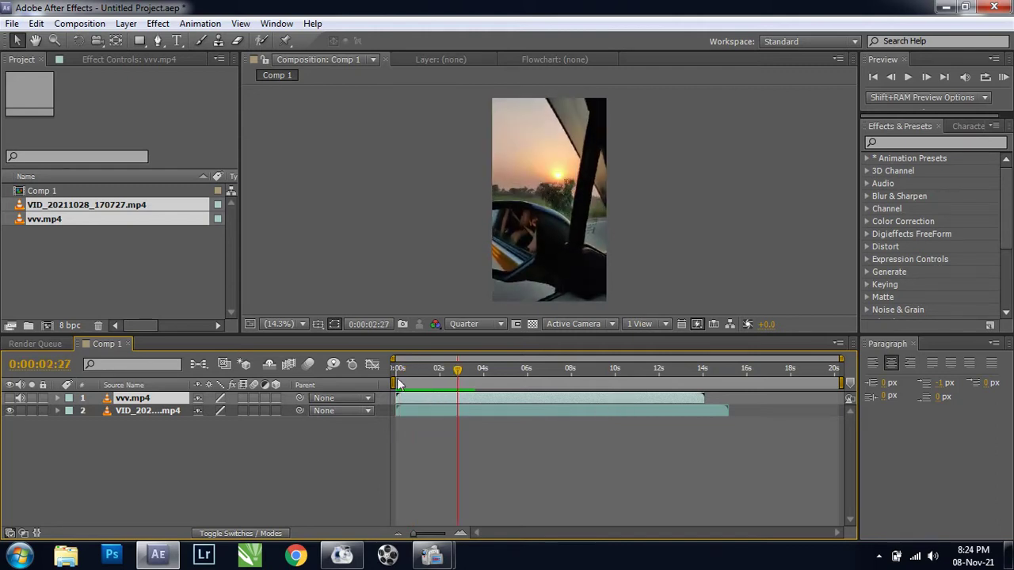
pyautogui.moveTo(842, 383); pyautogui.dragTo(733, 383)
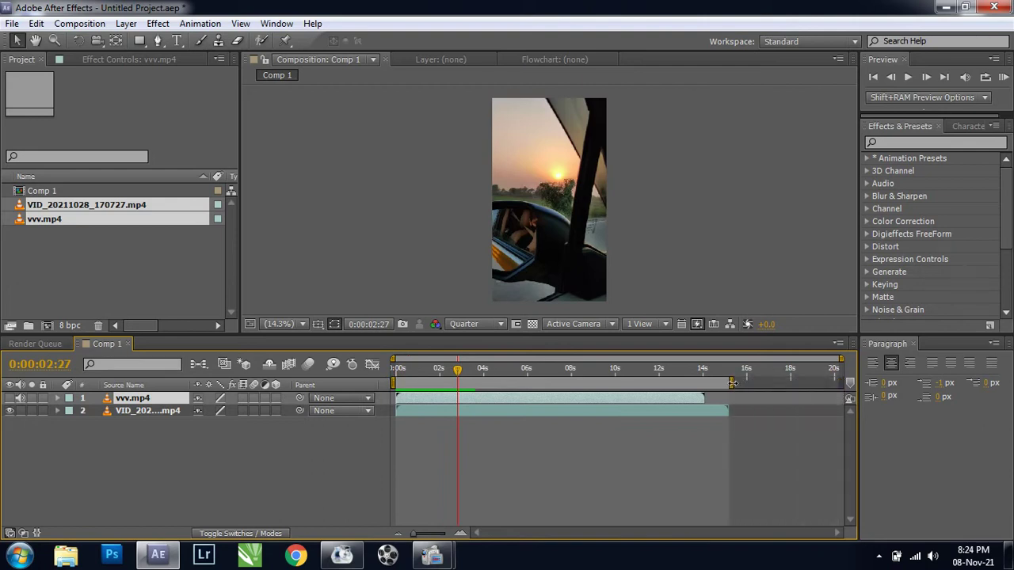
pyautogui.rightClick(718, 386)
pyautogui.click(739, 433)
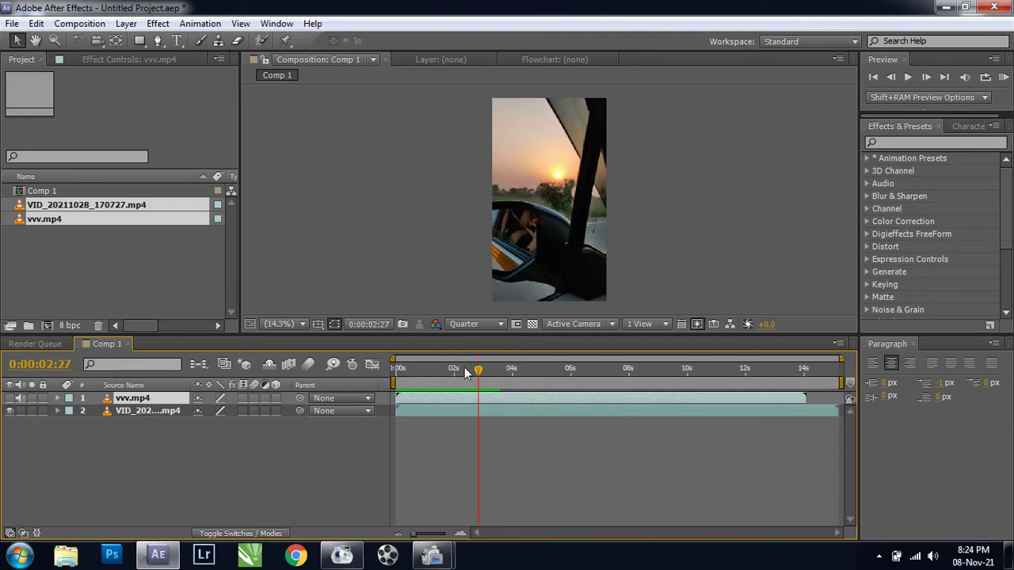
pyautogui.moveTo(393, 383); pyautogui.dragTo(492, 386)
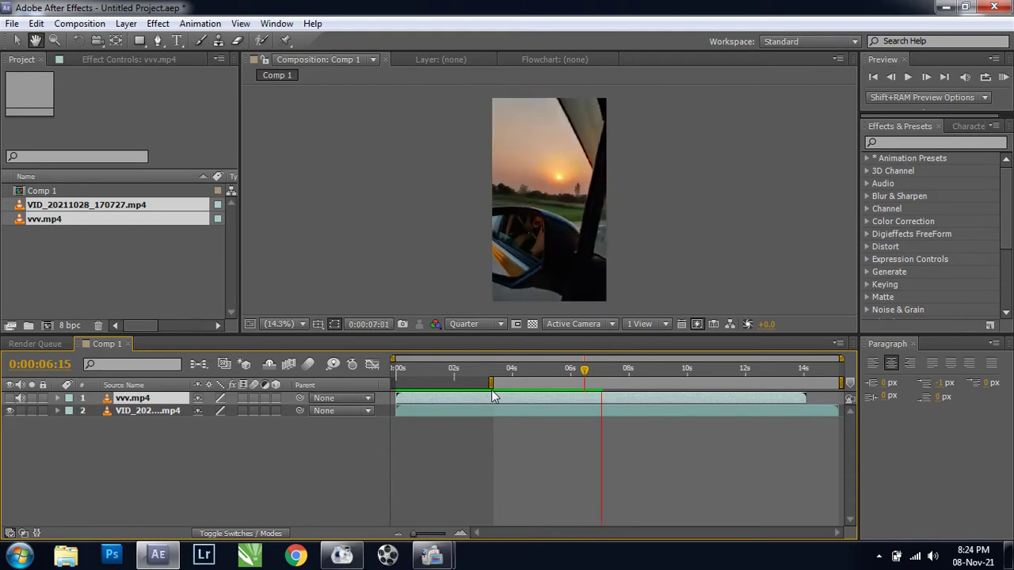
pyautogui.press('space')
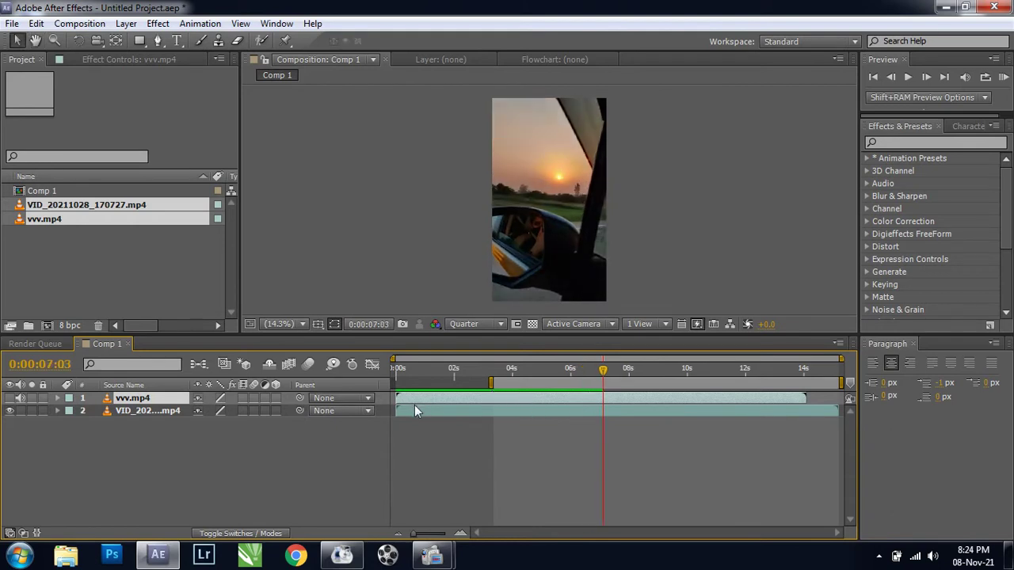
# Trim the VID clip to begin at 7 seconds and slide it to the composition start
pyautogui.click(431, 412)
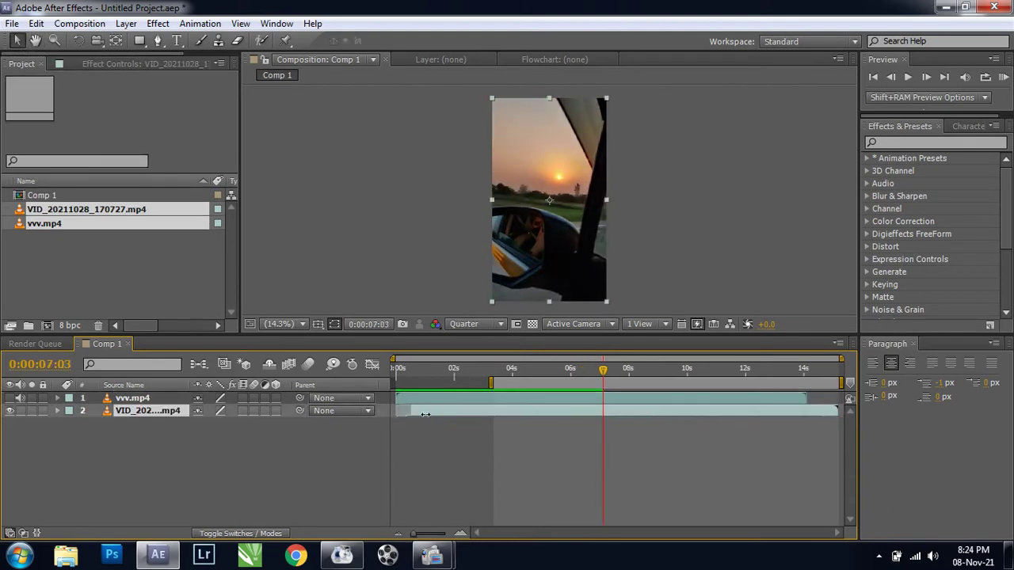
pyautogui.moveTo(426, 414)
pyautogui.mouseDown()
pyautogui.moveTo(563, 410)
pyautogui.moveTo(409, 374)
pyautogui.mouseUp()
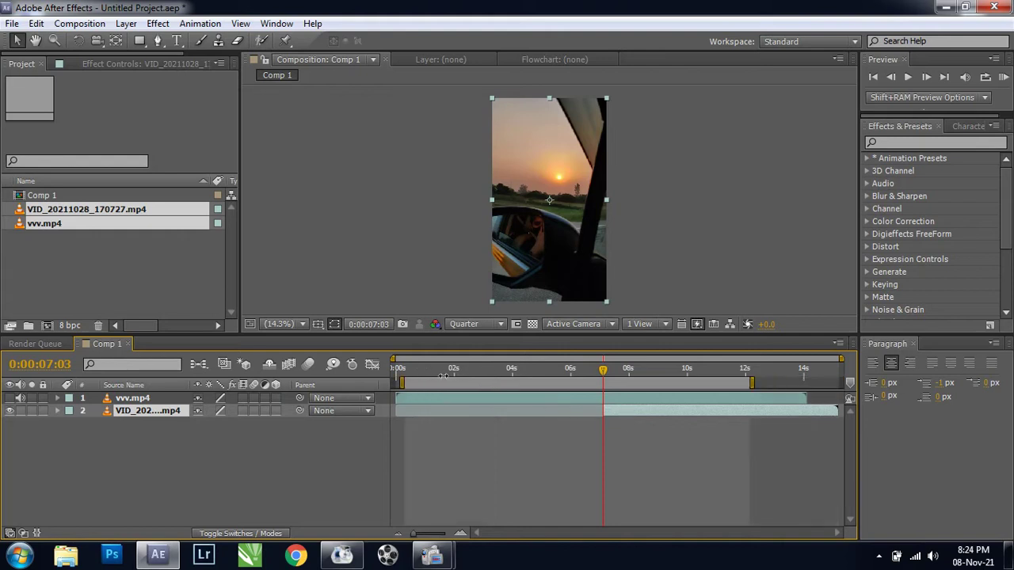
pyautogui.moveTo(625, 412); pyautogui.dragTo(448, 410)
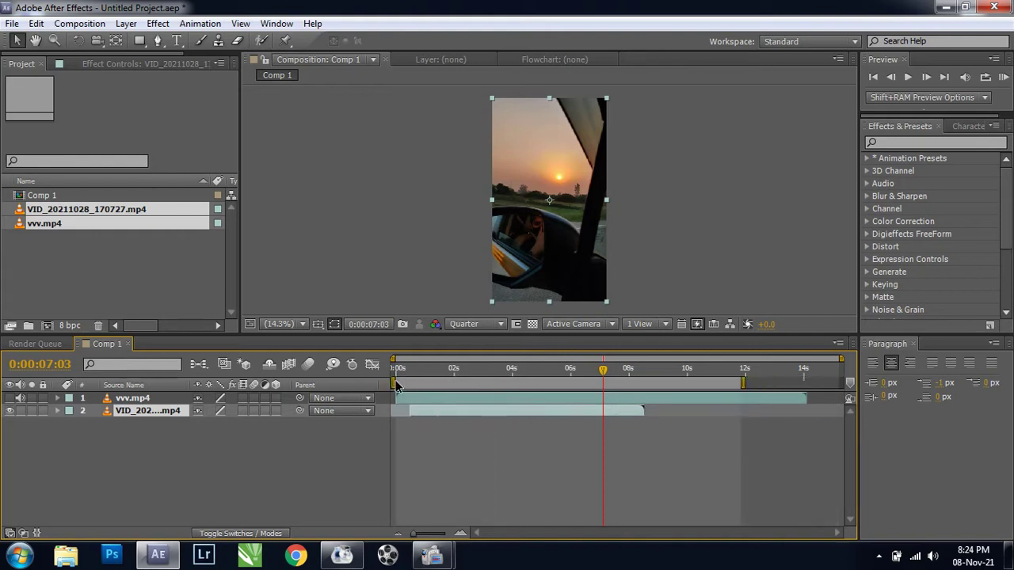
pyautogui.moveTo(419, 372); pyautogui.dragTo(394, 372)
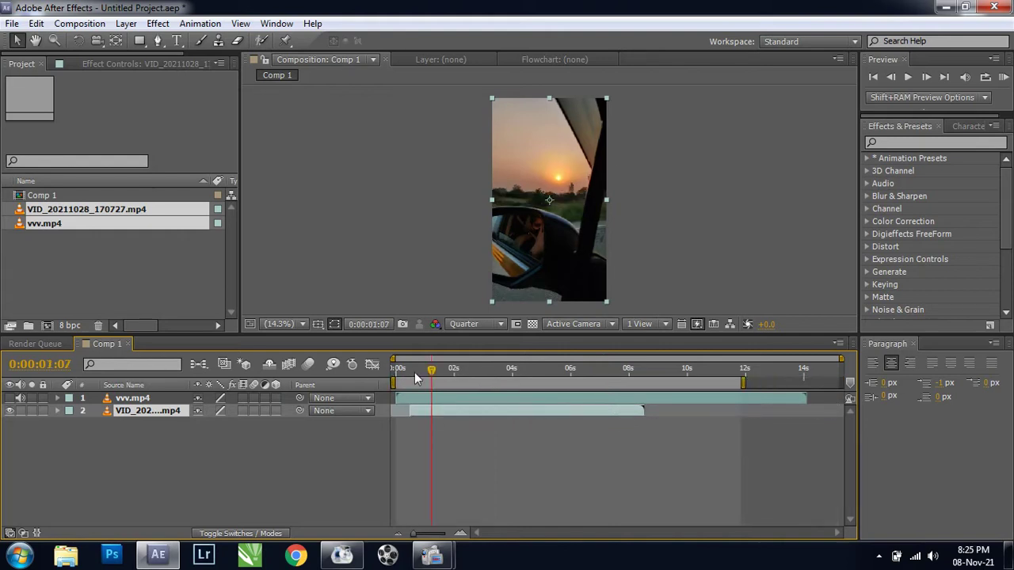
# Time-stretch the VID clip to 140%, then 160%, and return the work area to 0
pyautogui.rightClick(419, 412)
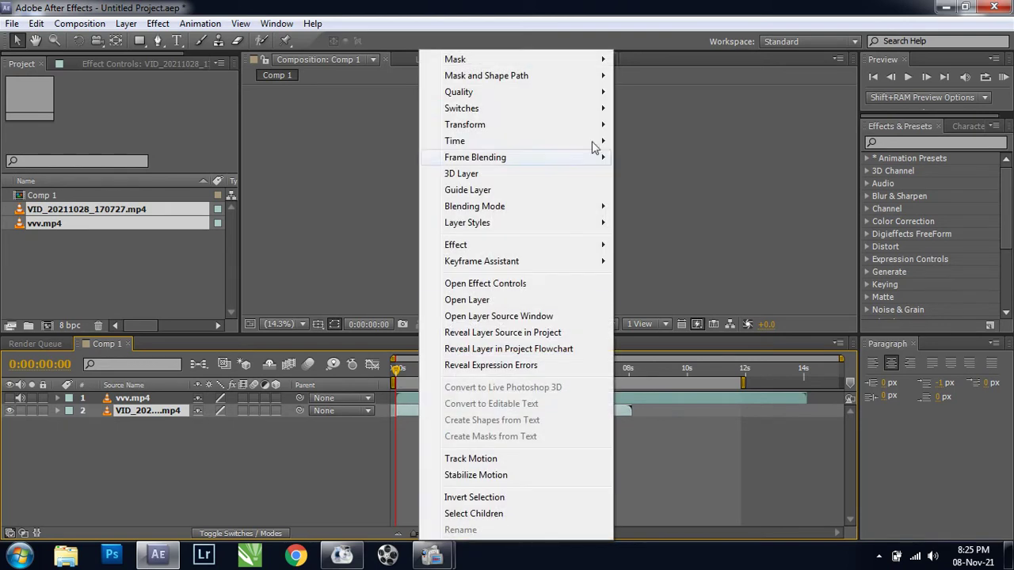
pyautogui.moveTo(507, 143)
pyautogui.click(643, 173)
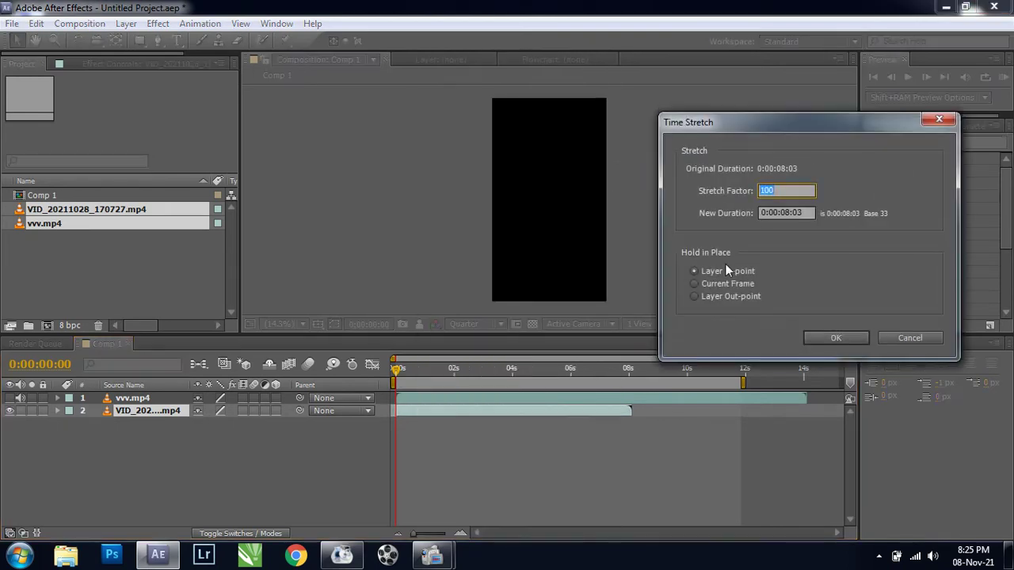
pyautogui.write('140')
pyautogui.press('Return')
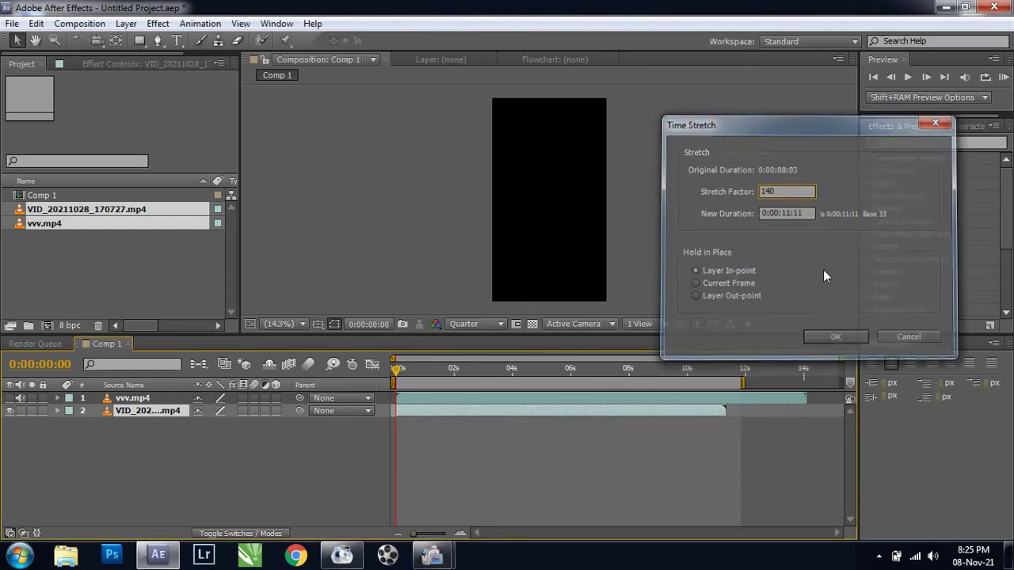
pyautogui.rightClick(583, 405)
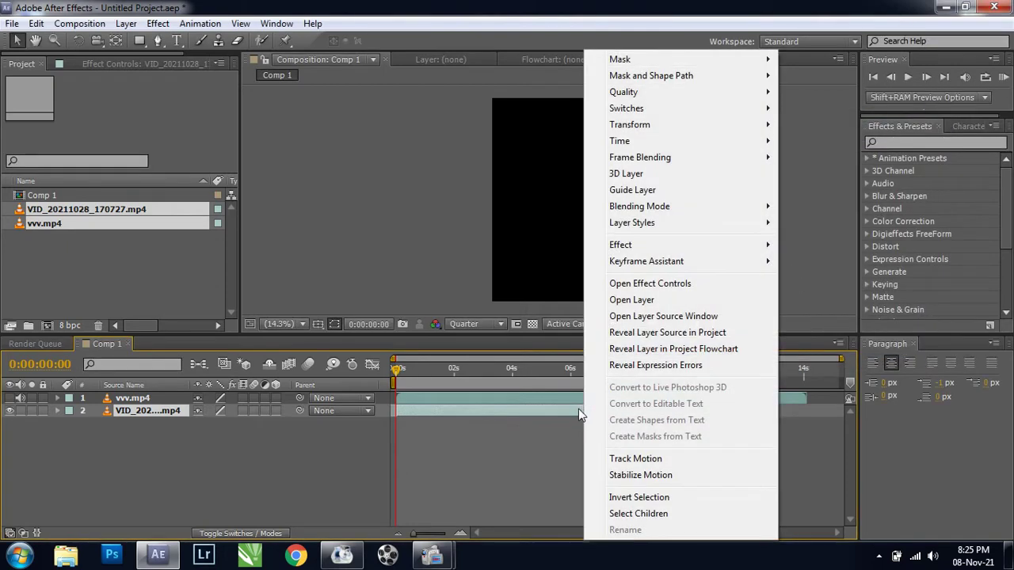
pyautogui.rightClick(574, 409)
pyautogui.moveTo(623, 143)
pyautogui.click(820, 174)
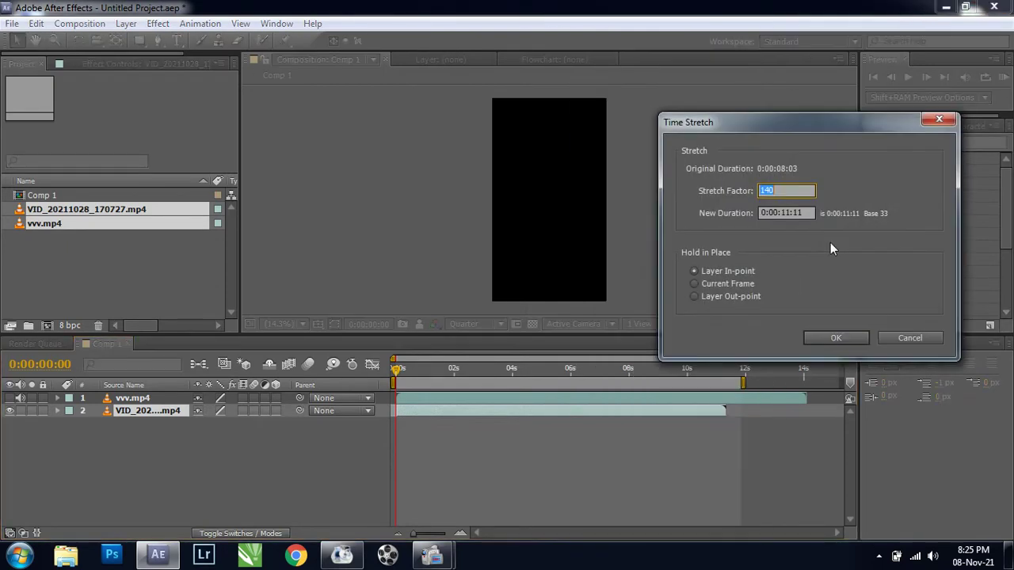
pyautogui.write('16')
pyautogui.press('Return')
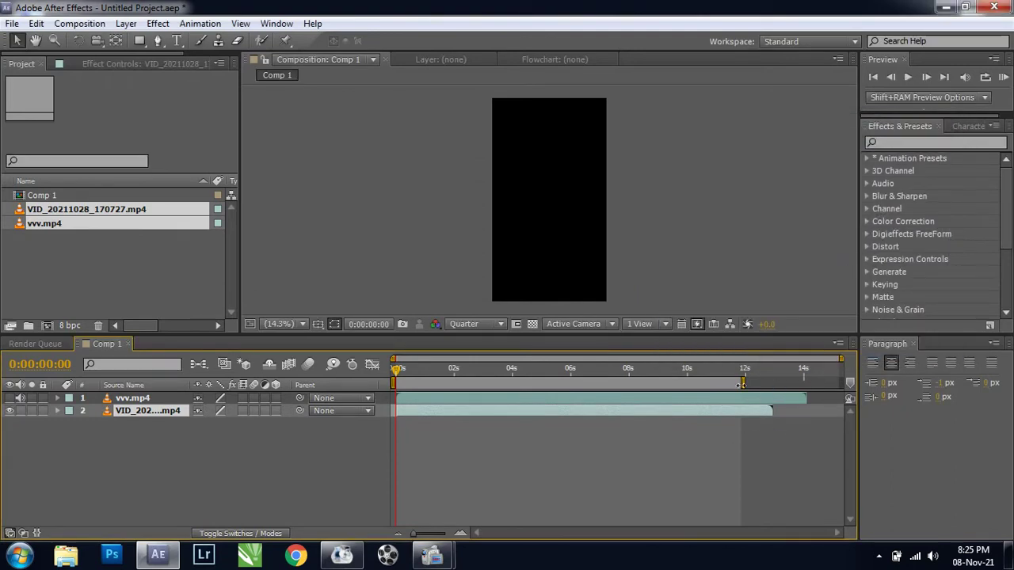
pyautogui.moveTo(742, 384); pyautogui.dragTo(786, 385)
pyautogui.moveTo(697, 387); pyautogui.dragTo(814, 382)
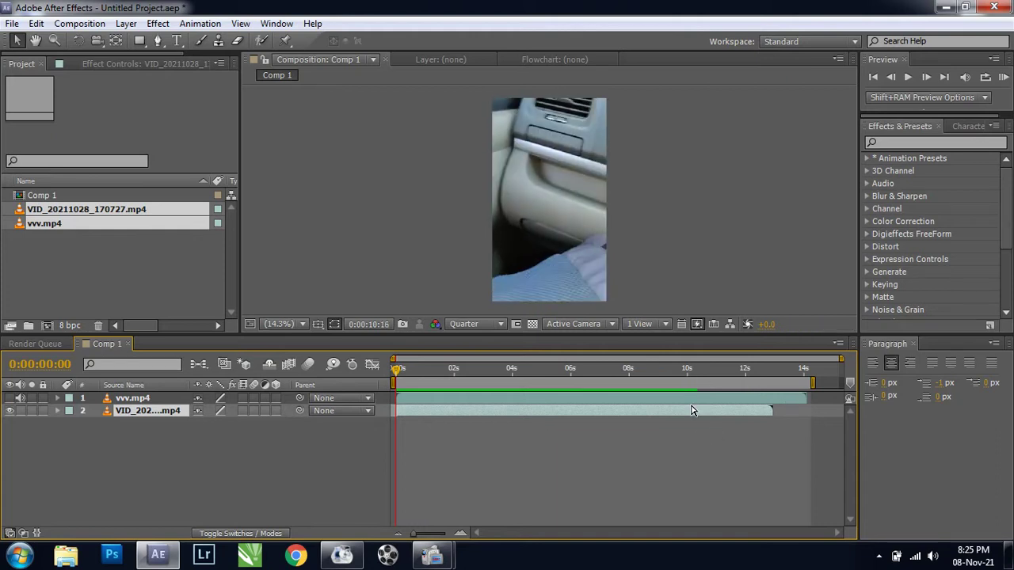
# Trim the VID clip's end at about 9:20 and time-stretch it to 200%
pyautogui.click(691, 370)
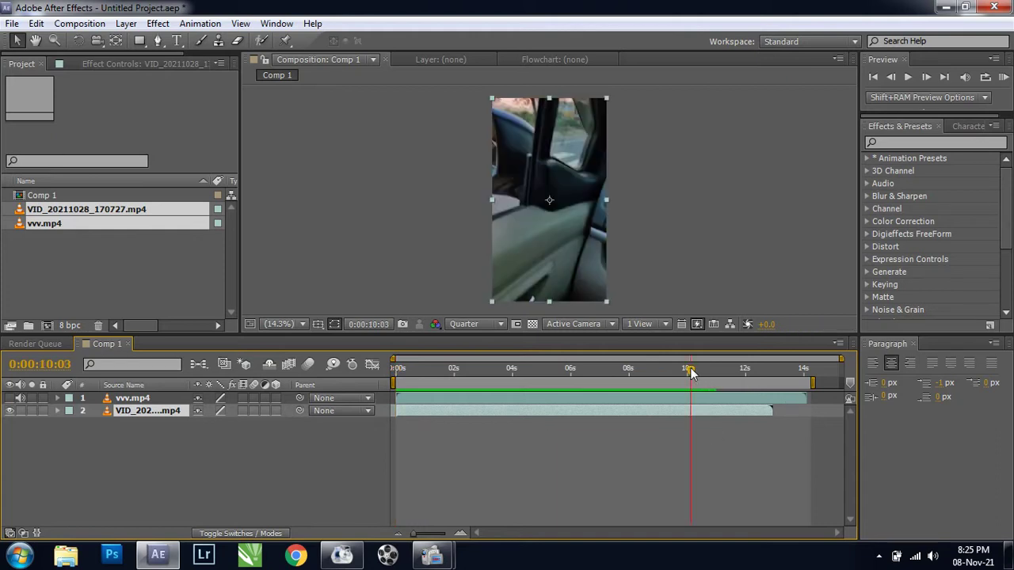
pyautogui.moveTo(679, 372); pyautogui.dragTo(673, 376)
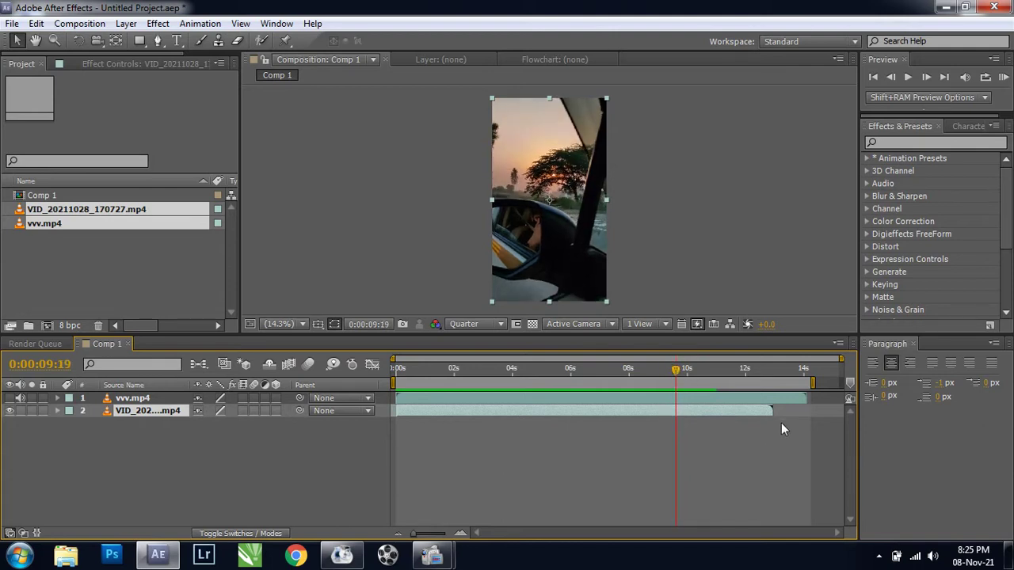
pyautogui.moveTo(776, 411); pyautogui.dragTo(701, 418)
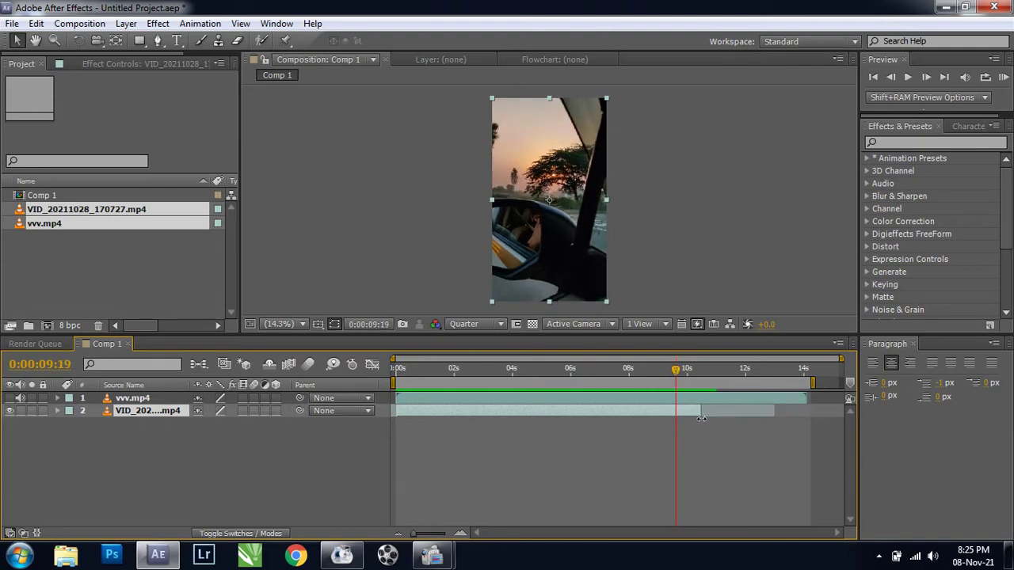
pyautogui.rightClick(660, 408)
pyautogui.moveTo(690, 140)
pyautogui.click(510, 172)
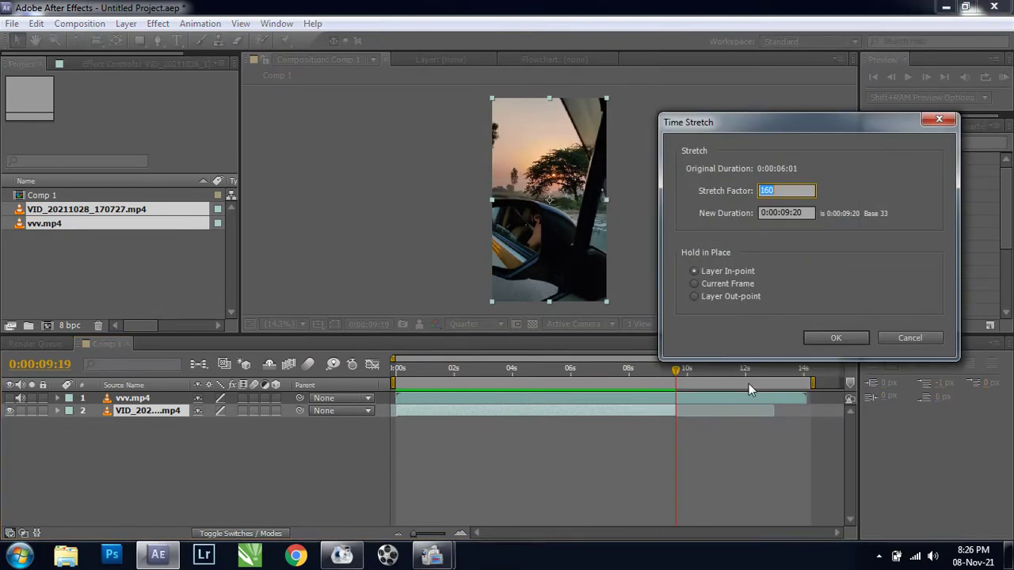
pyautogui.press('Return')
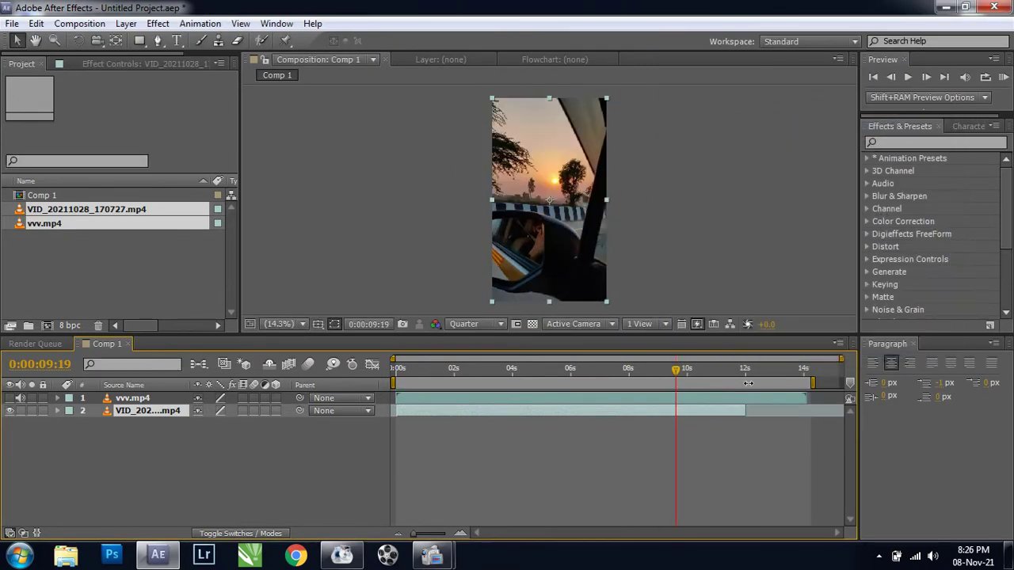
# Increase the VID clip's time stretch to 220%, then to 230%
pyautogui.rightClick(733, 422)
pyautogui.rightClick(726, 412)
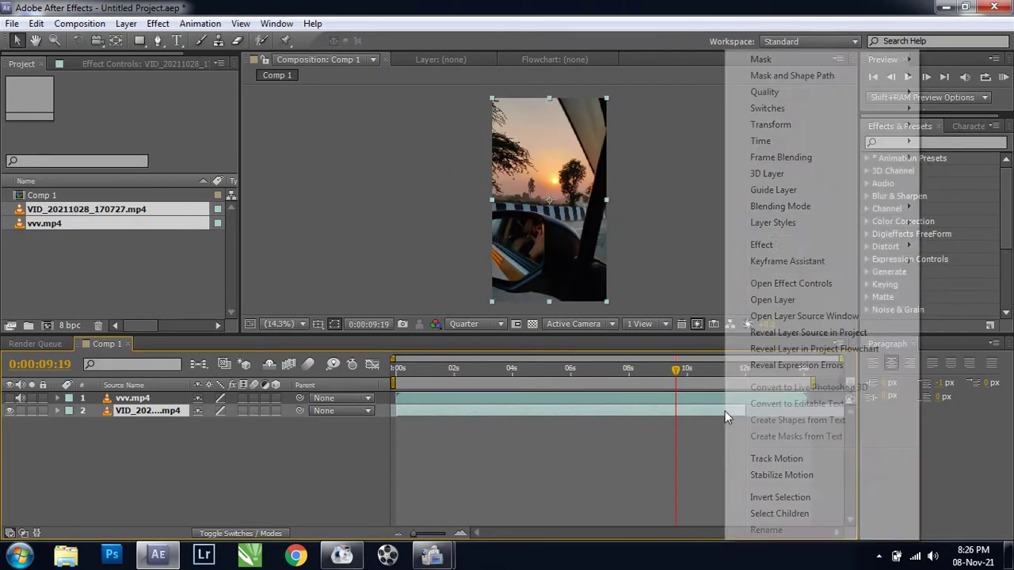
pyautogui.moveTo(761, 141)
pyautogui.click(563, 168)
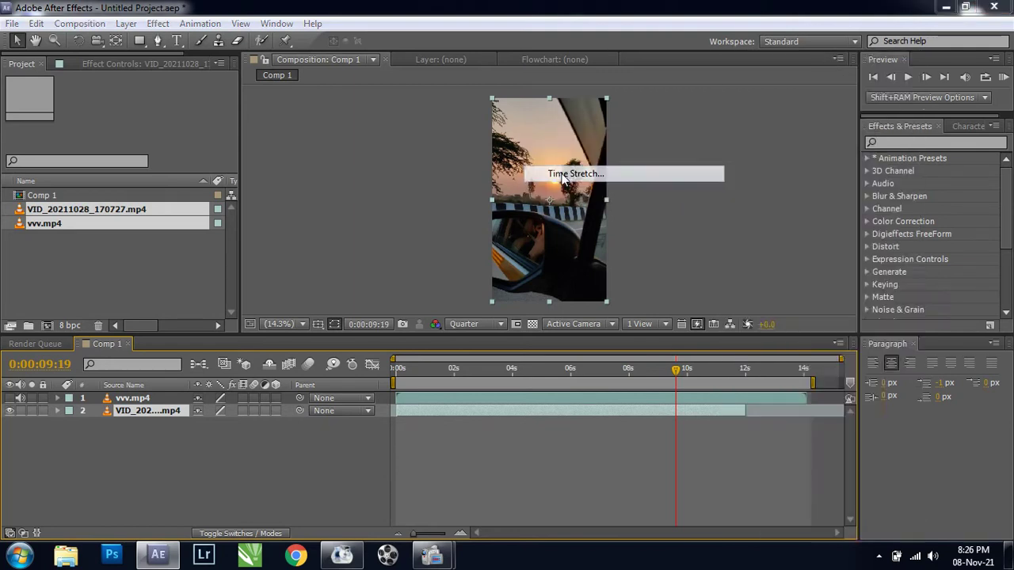
pyautogui.write('220')
pyautogui.press('Return')
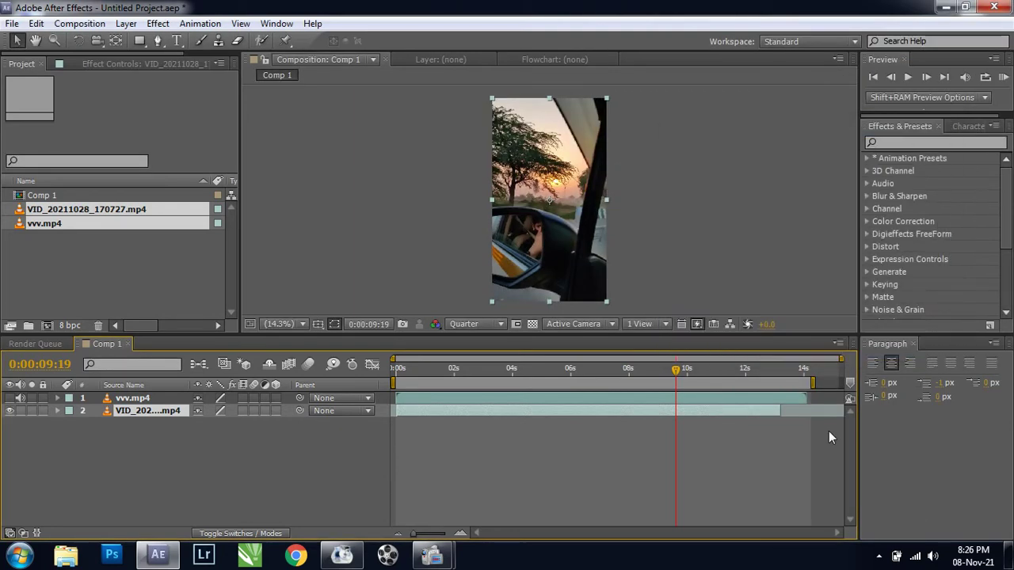
pyautogui.rightClick(694, 414)
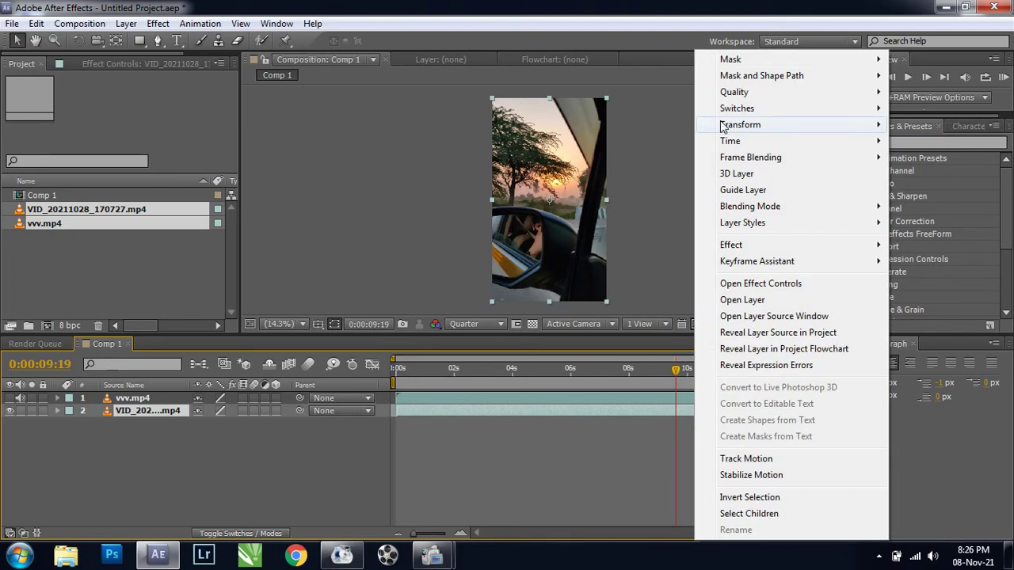
pyautogui.moveTo(730, 140)
pyautogui.click(538, 174)
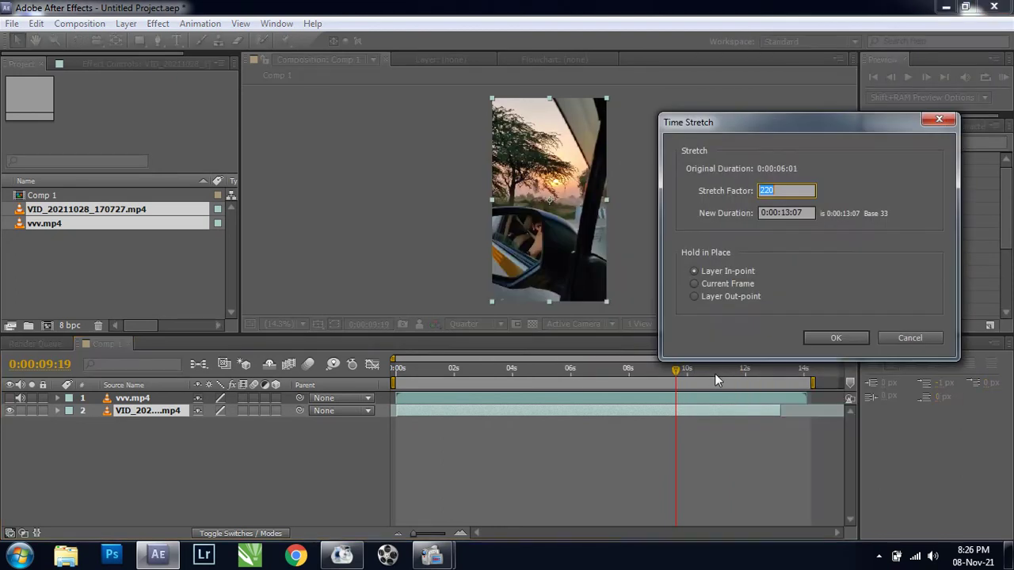
pyautogui.press('Return')
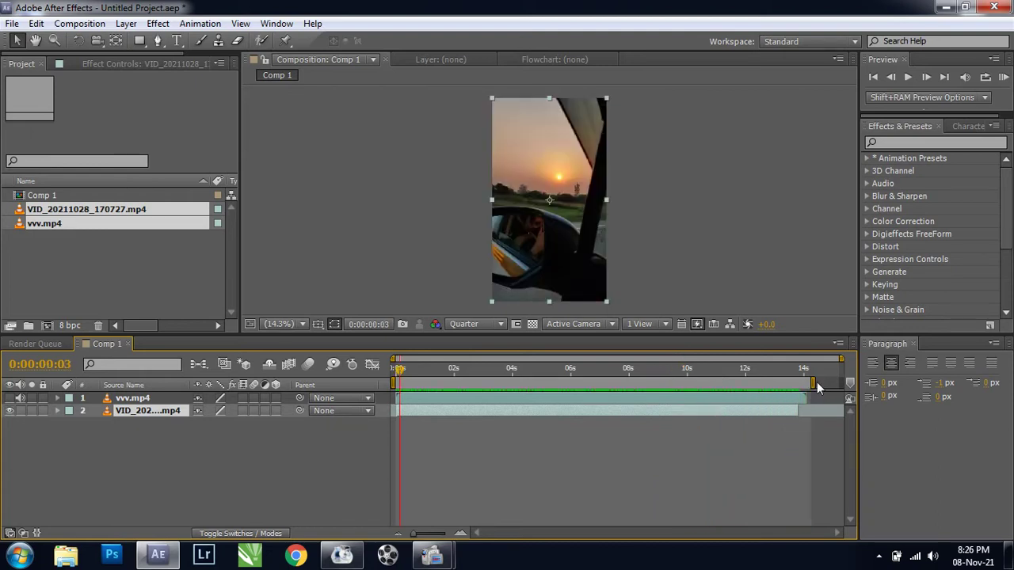
# Time-stretch the car clip to 235%, then bring up the Save As dialog
pyautogui.rightClick(778, 413)
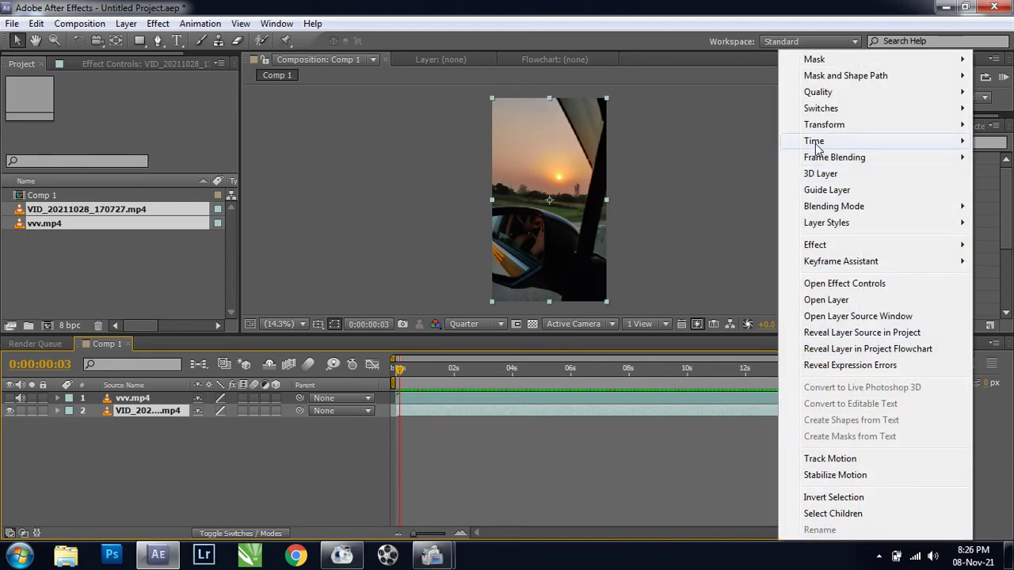
pyautogui.moveTo(813, 141)
pyautogui.click(628, 174)
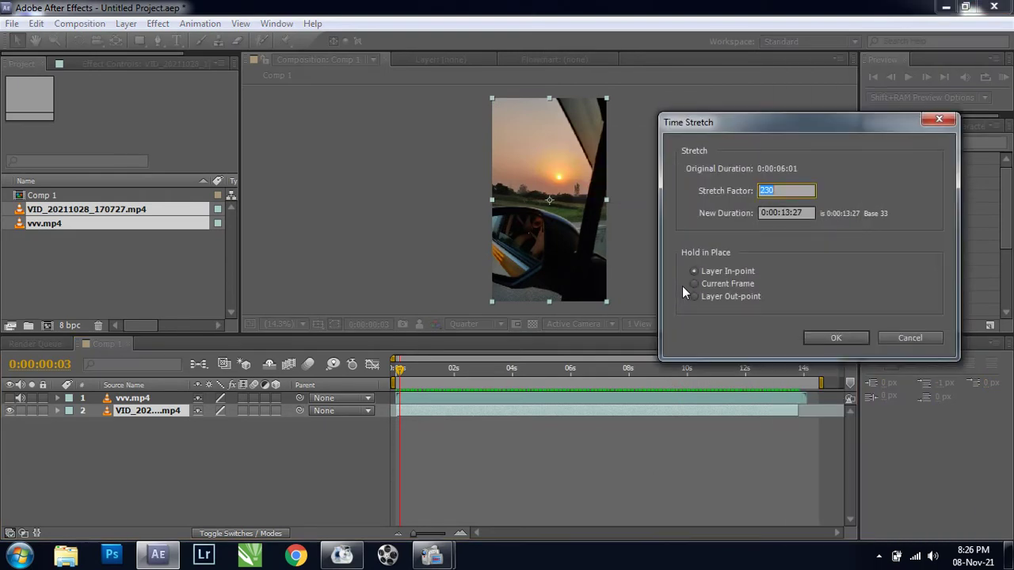
pyautogui.write('235')
pyautogui.press('Return')
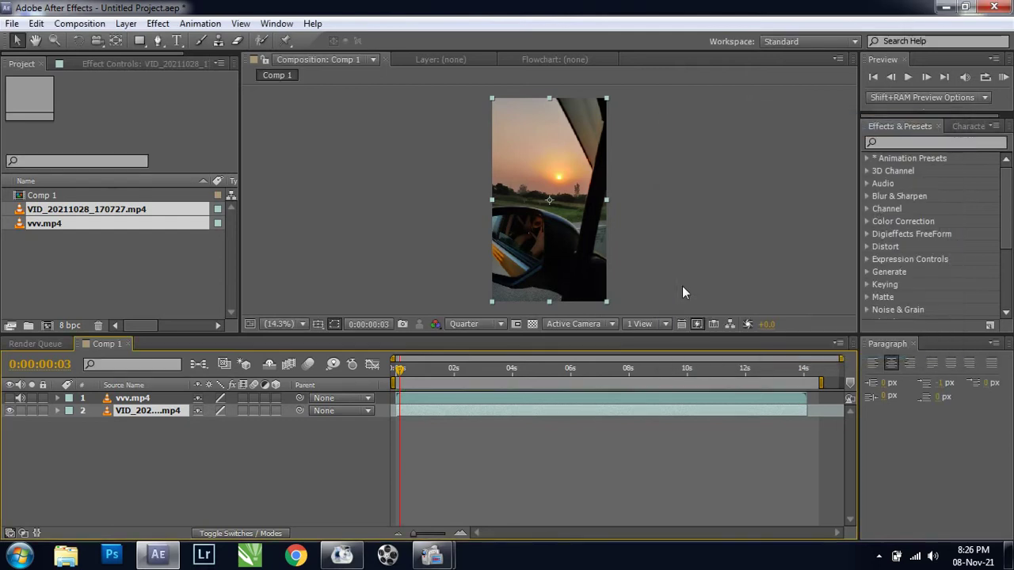
pyautogui.hotkey('ctrl', 's')
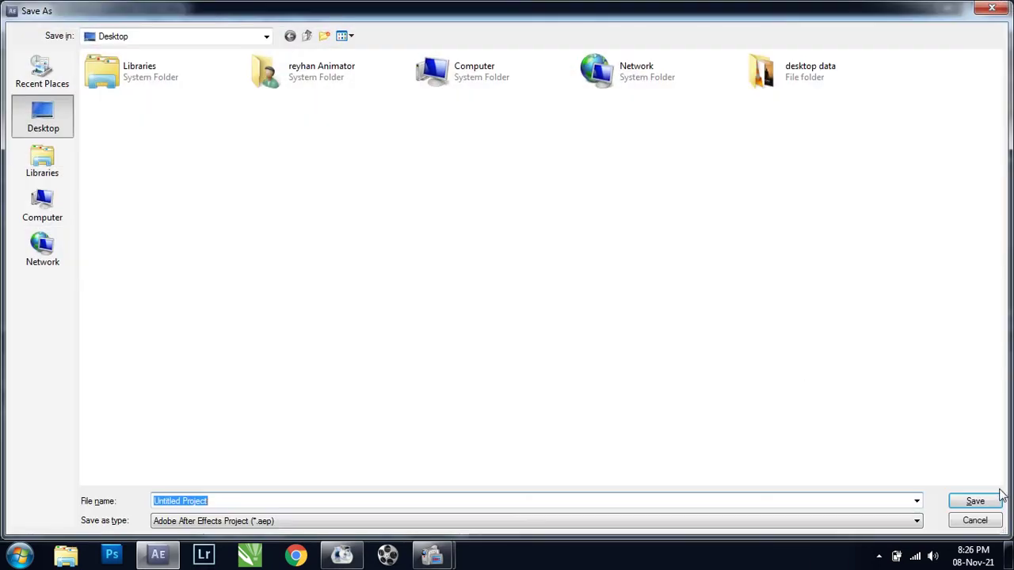
# Cancel Save As, trim the composition to end at 14 seconds, and preview it
pyautogui.click(977, 517)
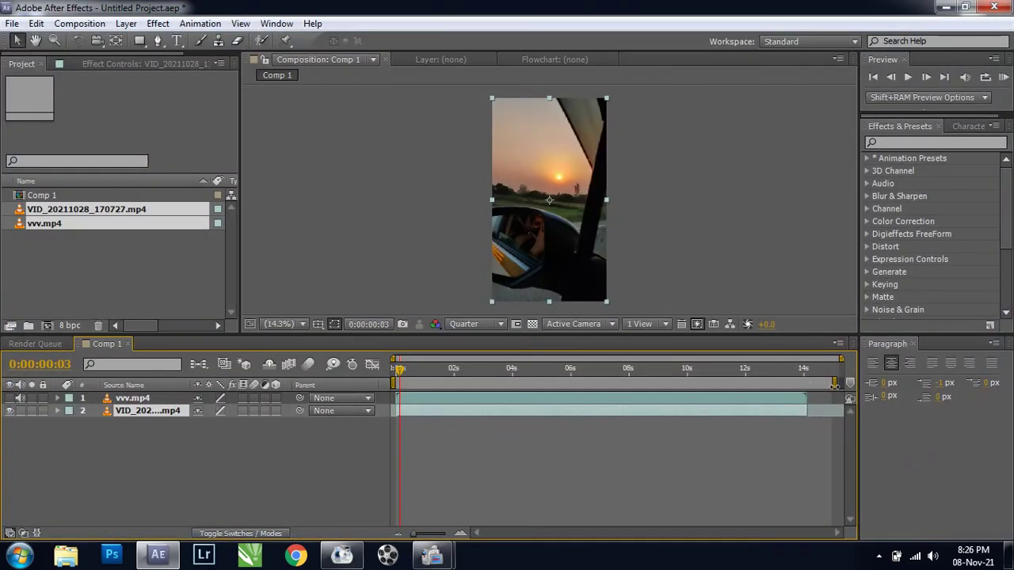
pyautogui.moveTo(821, 384); pyautogui.dragTo(814, 385)
pyautogui.rightClick(792, 383)
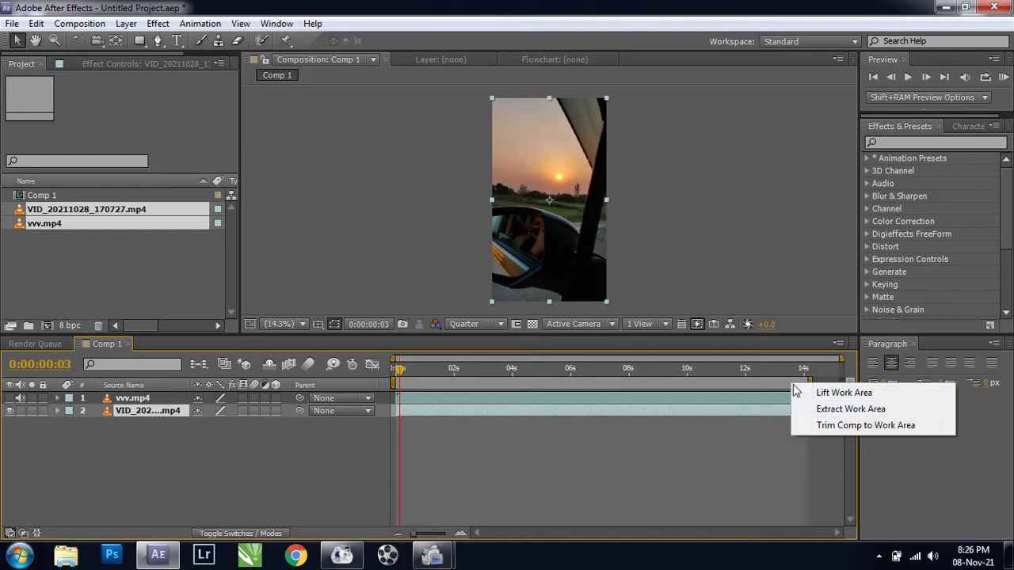
pyautogui.click(833, 425)
pyautogui.press('KP_0')
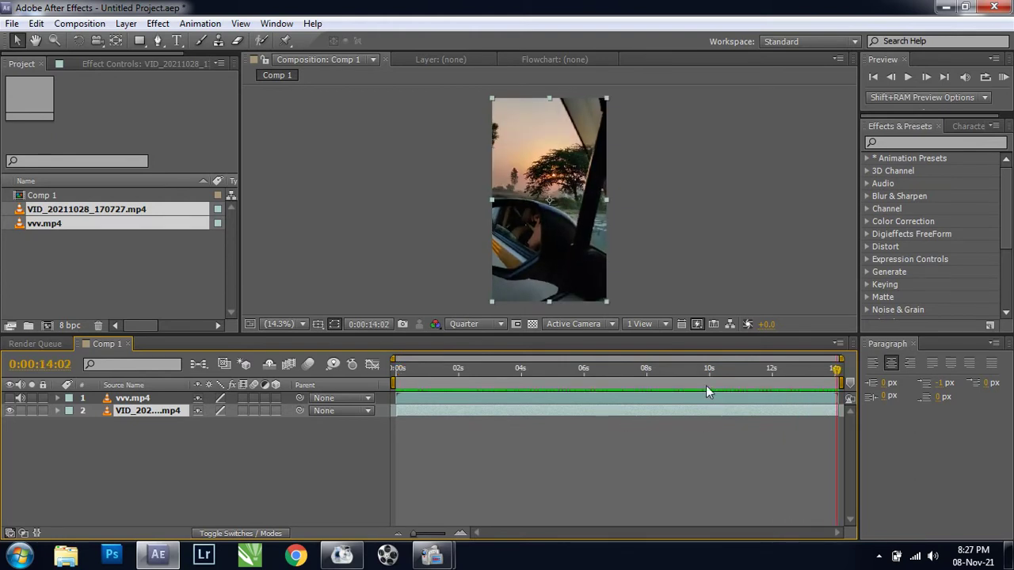
# Duplicate the car clip layer and trim the copy to start at 8:19
pyautogui.click(666, 378)
pyautogui.click(637, 421)
pyautogui.click(633, 407)
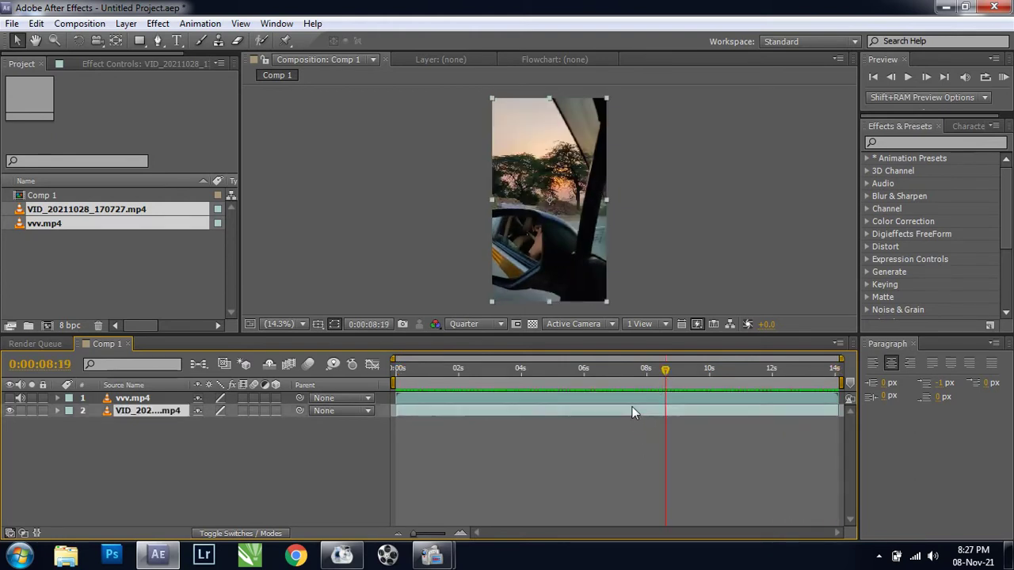
pyautogui.hotkey('ctrl', 'd')
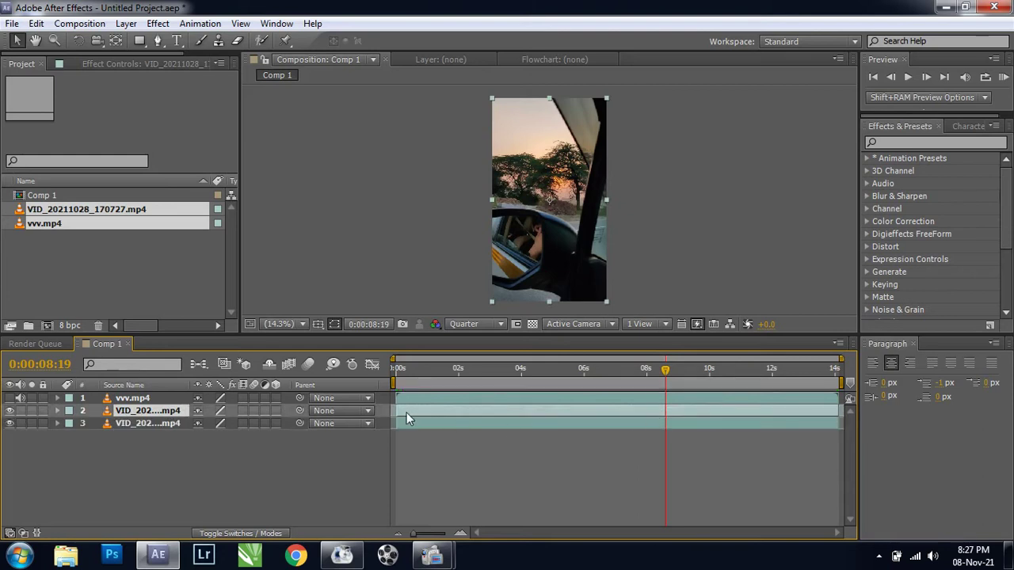
pyautogui.moveTo(472, 419); pyautogui.dragTo(669, 426)
pyautogui.press('space')
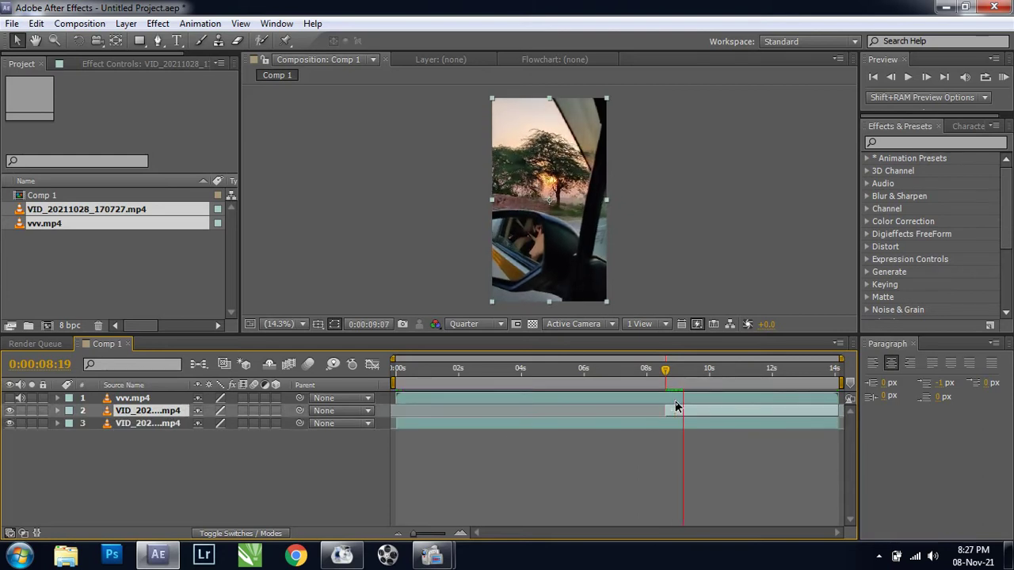
# Enlarge and lower the copy into a close-up of the tree against the sunset
pyautogui.moveTo(607, 200); pyautogui.dragTo(662, 206)
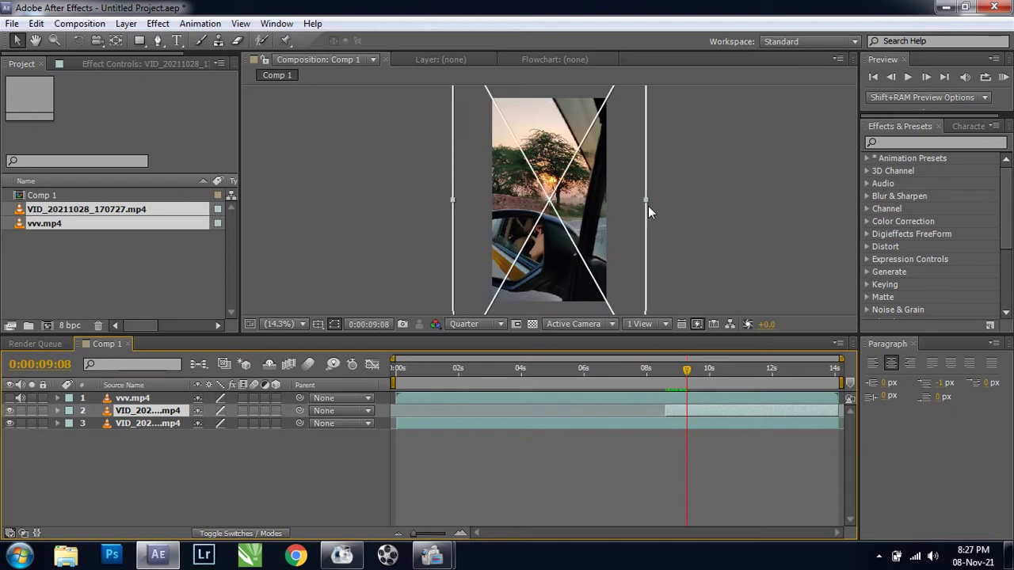
pyautogui.moveTo(582, 185); pyautogui.dragTo(591, 234)
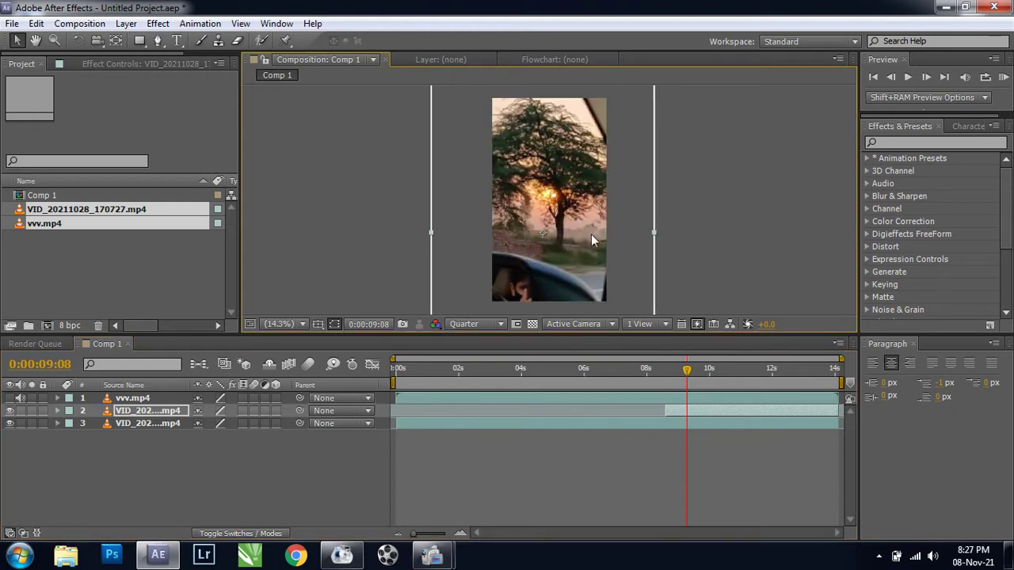
pyautogui.moveTo(653, 231); pyautogui.dragTo(678, 236)
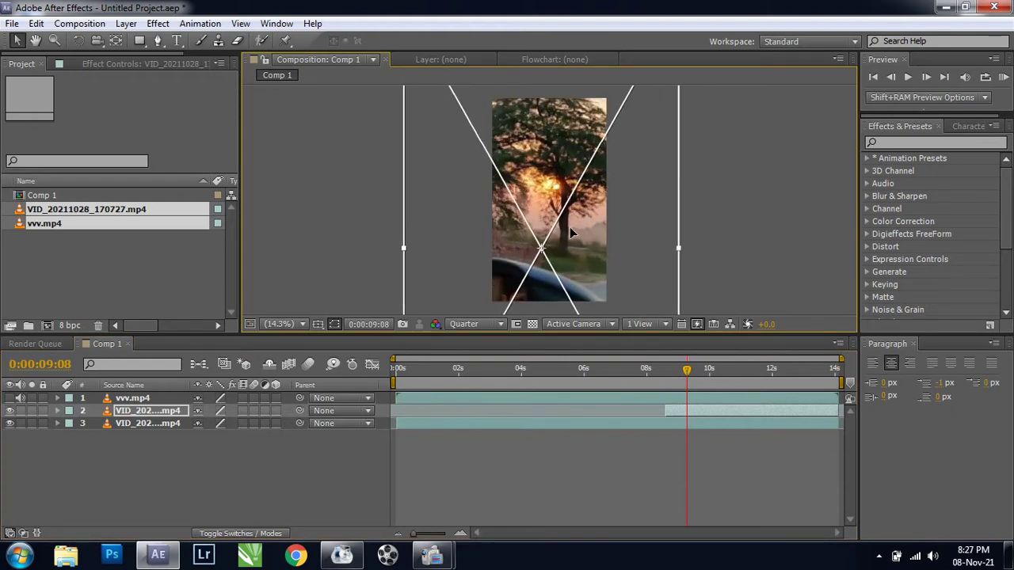
pyautogui.moveTo(579, 213); pyautogui.dragTo(577, 232)
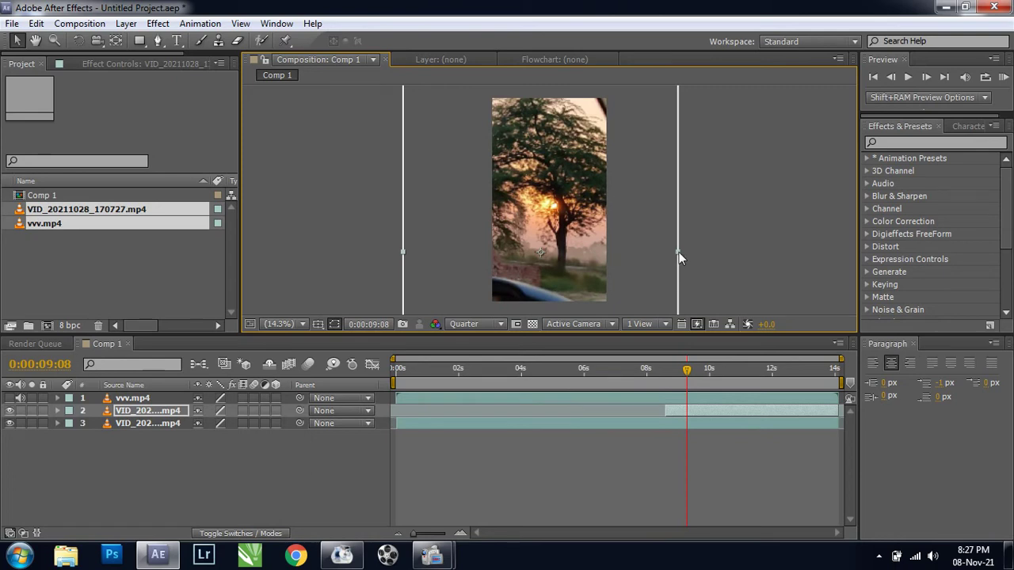
pyautogui.press('space')
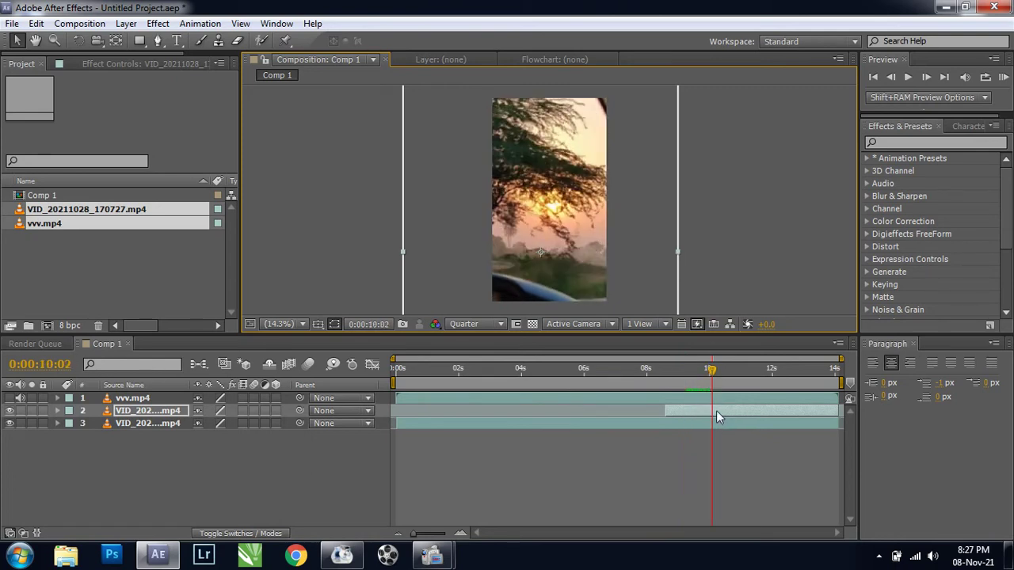
# Shift the close-up copy's start to about 9:26 and preview the cut
pyautogui.click(644, 369)
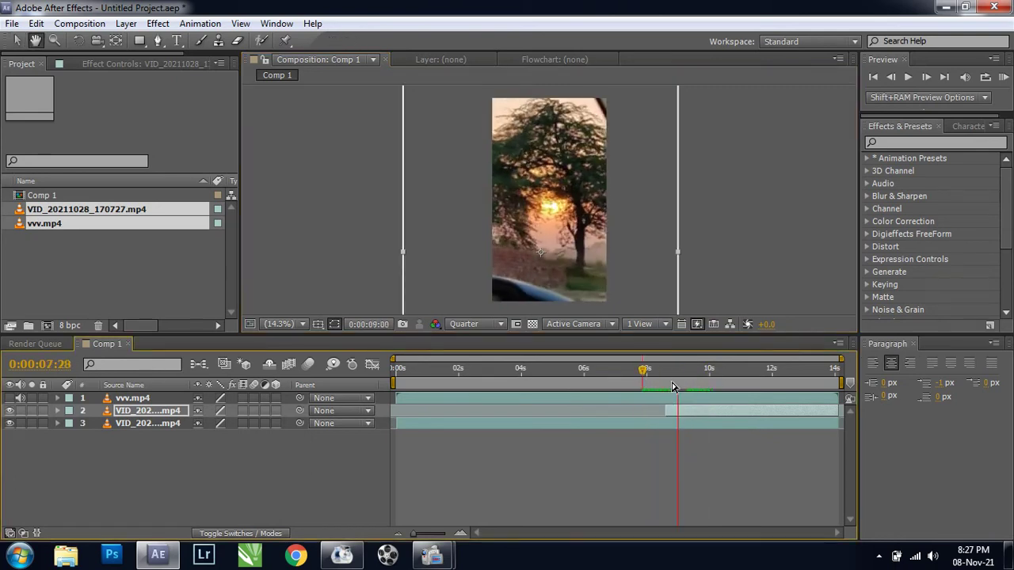
pyautogui.moveTo(711, 372); pyautogui.dragTo(689, 374)
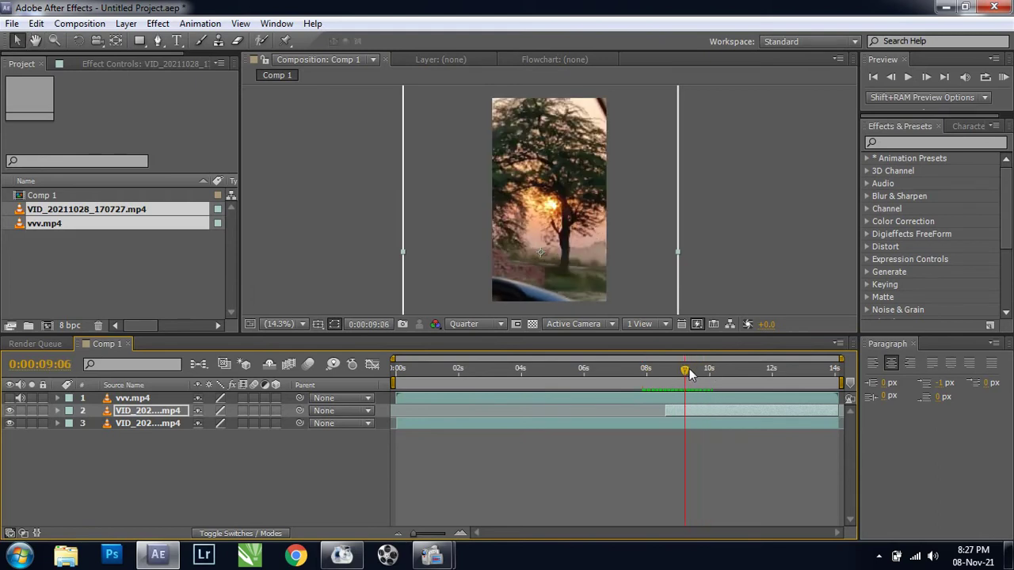
pyautogui.press('space')
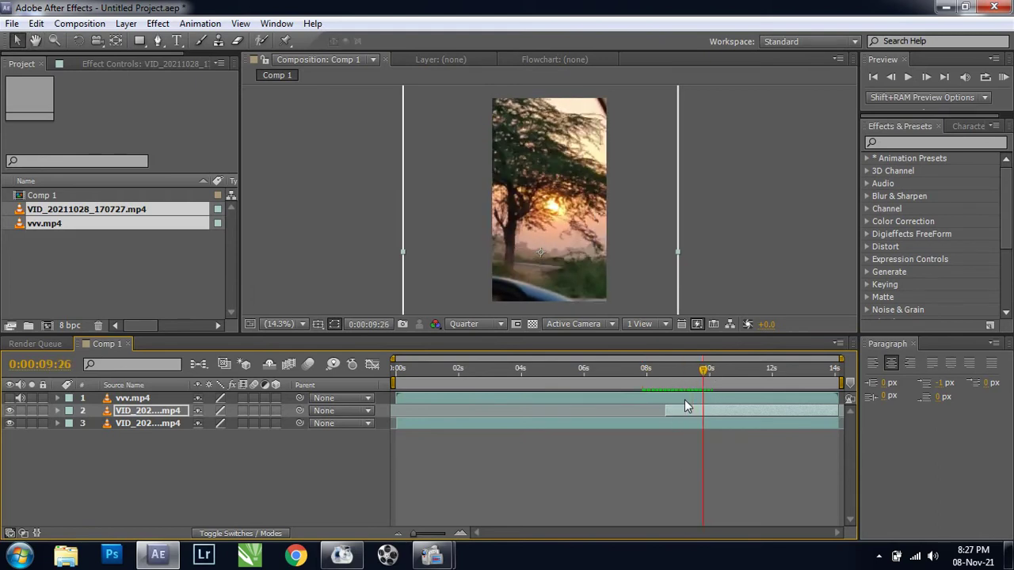
pyautogui.moveTo(665, 411); pyautogui.dragTo(676, 411)
pyautogui.press('space')
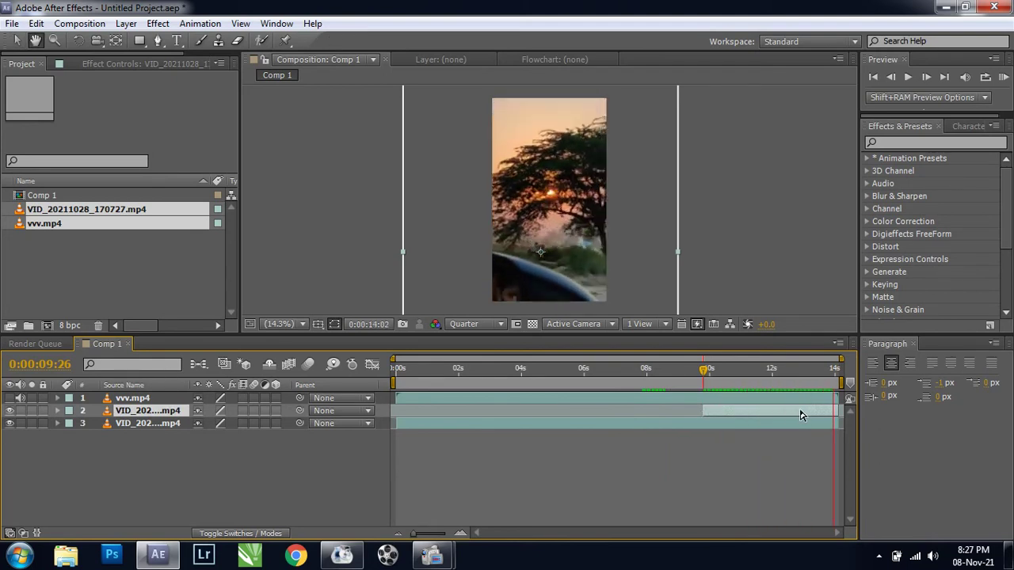
# Add a new 1080×1920 solid coloured black (000000) to Comp 1
pyautogui.click(824, 387)
pyautogui.rightClick(324, 256)
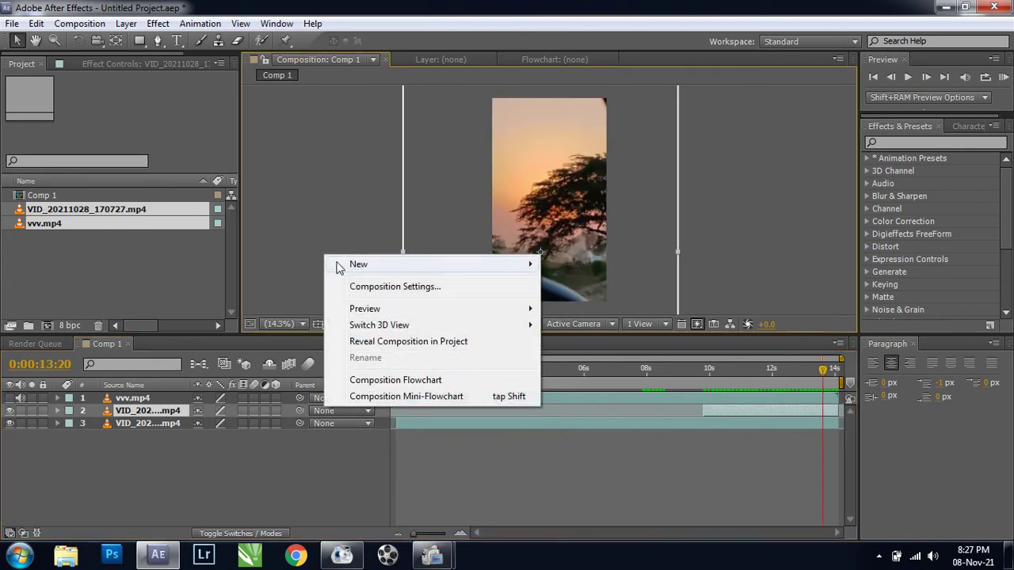
pyautogui.moveTo(357, 268)
pyautogui.click(574, 303)
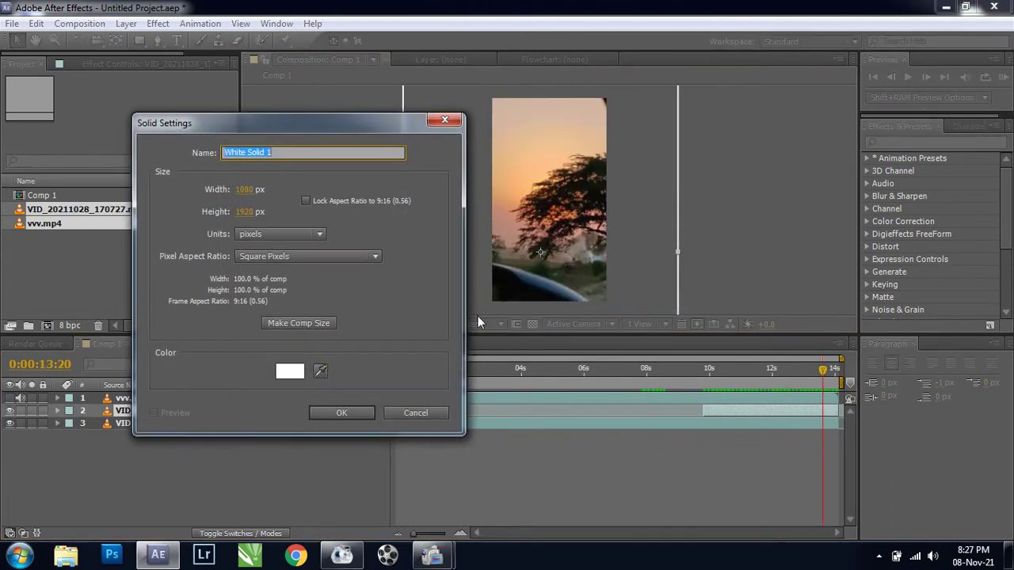
pyautogui.click(290, 372)
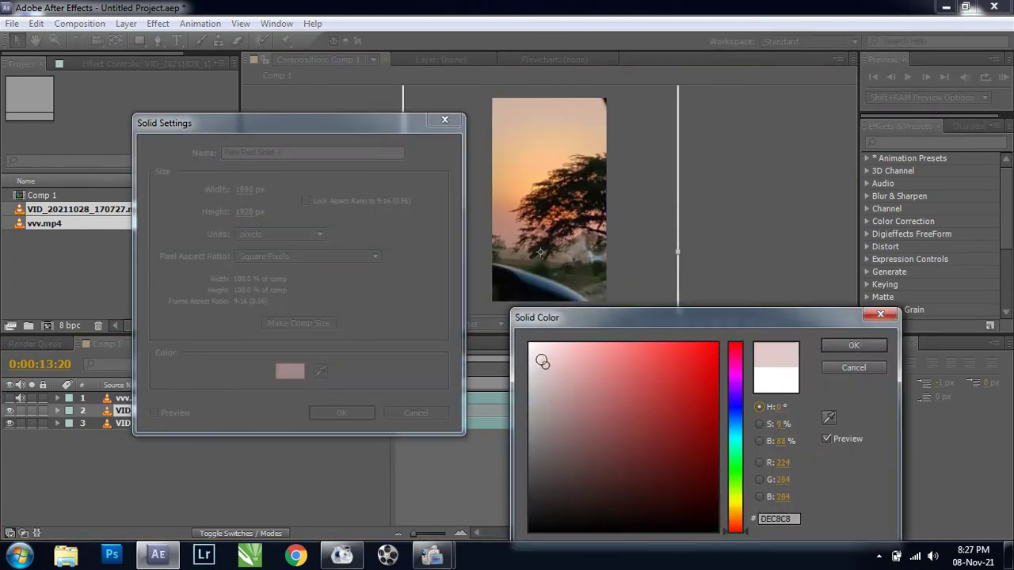
pyautogui.moveTo(634, 341); pyautogui.dragTo(561, 547)
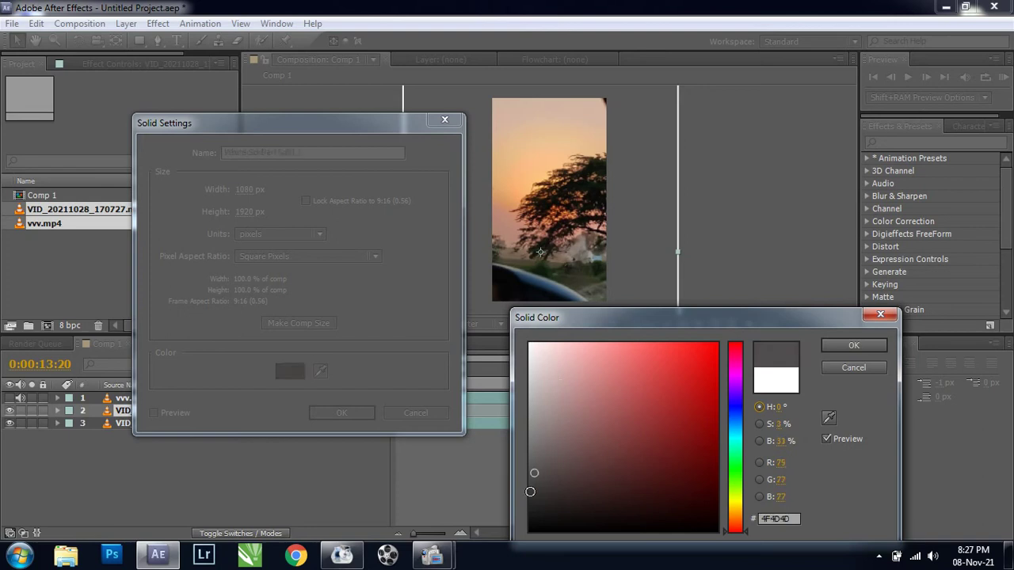
pyautogui.click(842, 348)
pyautogui.click(339, 412)
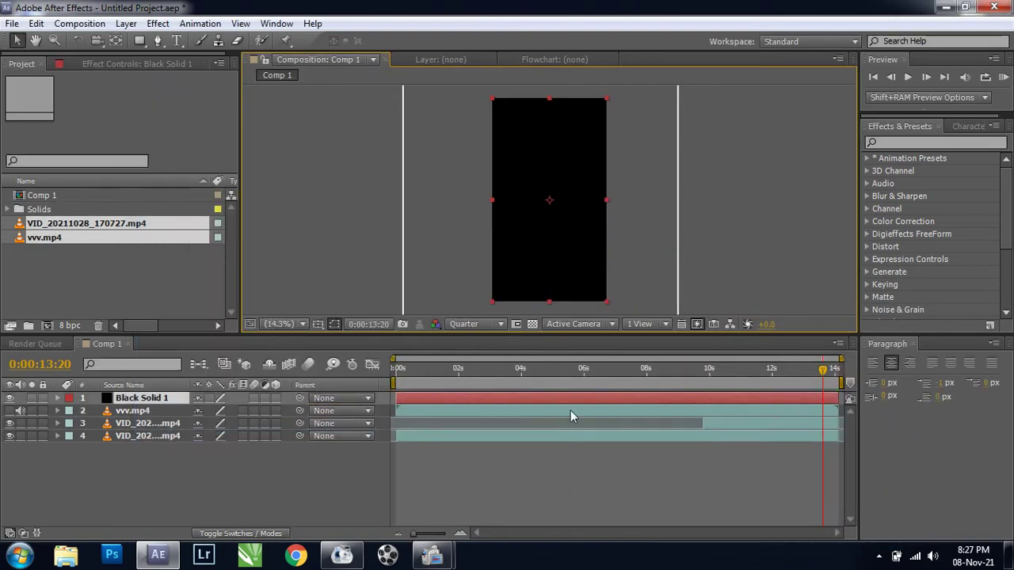
# Trim Black Solid 1 to start near 13s and keyframe its Opacity from 0% to 100% at the end
pyautogui.moveTo(396, 399); pyautogui.dragTo(746, 403)
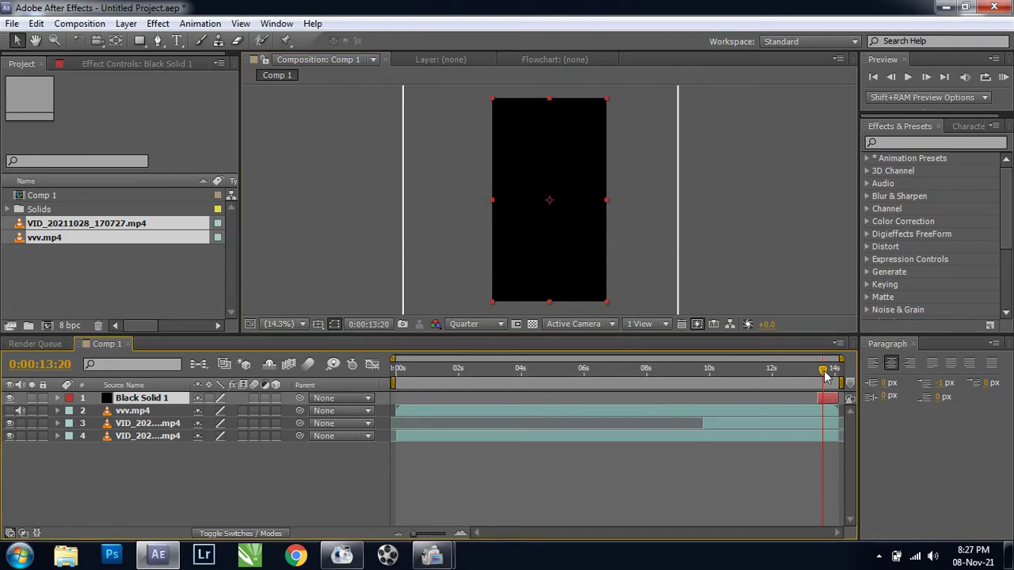
pyautogui.press('i')
pyautogui.press('t')
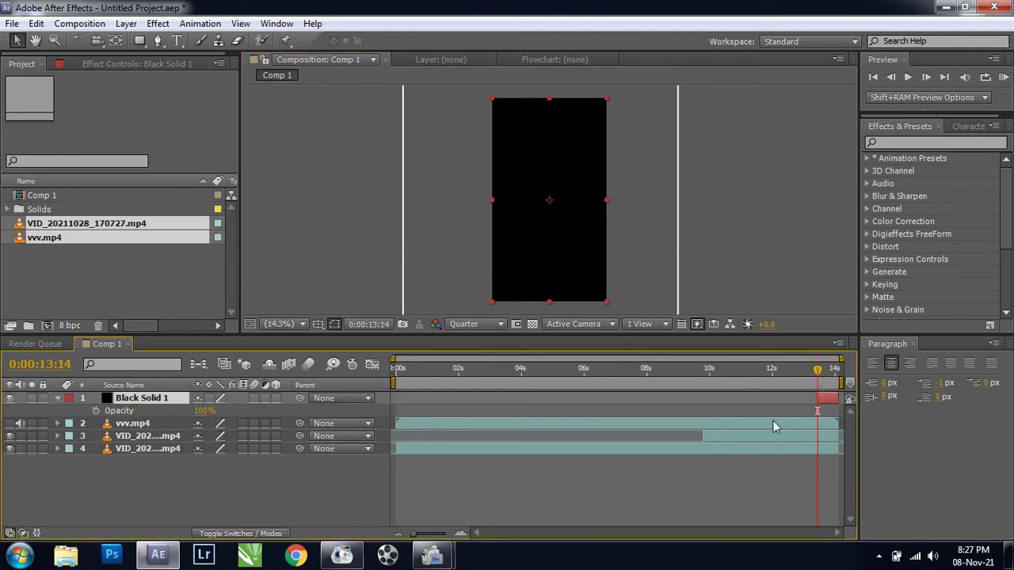
pyautogui.click(96, 410)
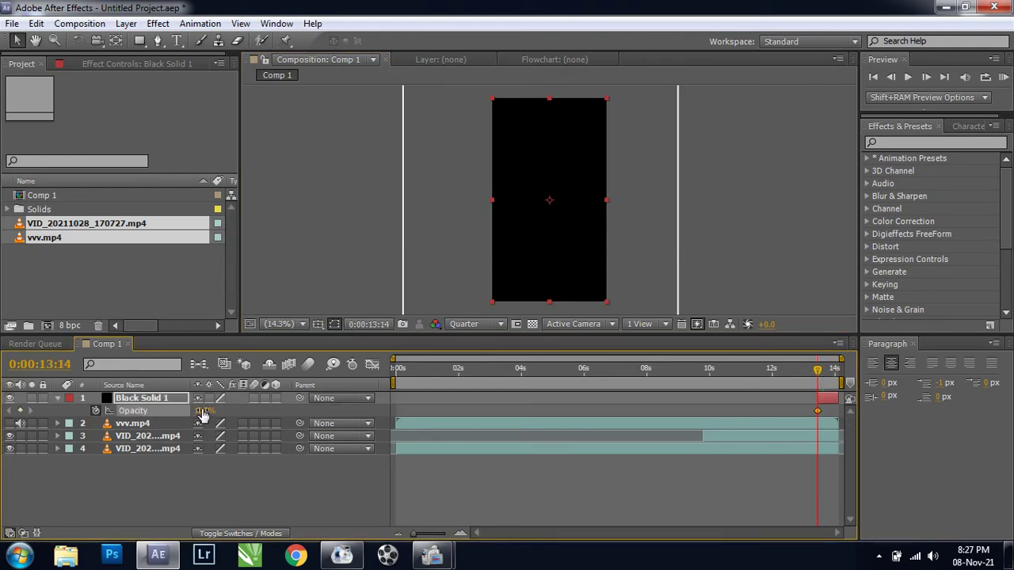
pyautogui.moveTo(820, 383); pyautogui.dragTo(833, 372)
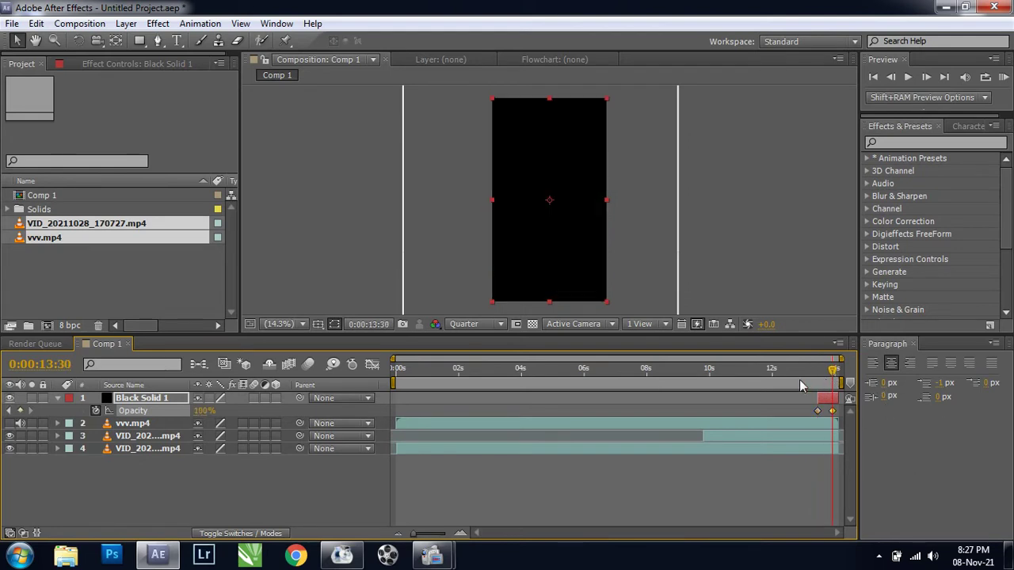
pyautogui.click(793, 380)
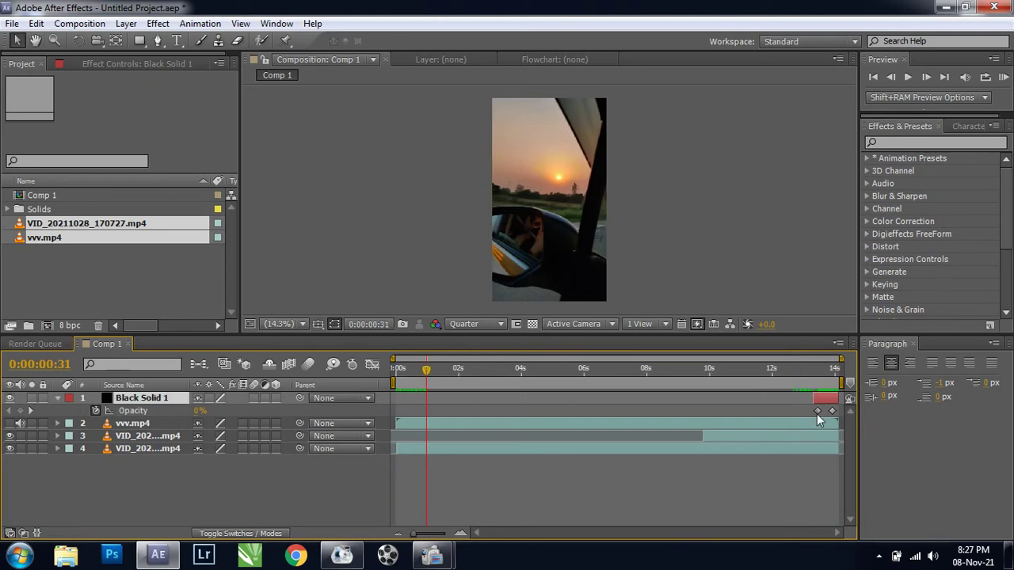
pyautogui.click(816, 411)
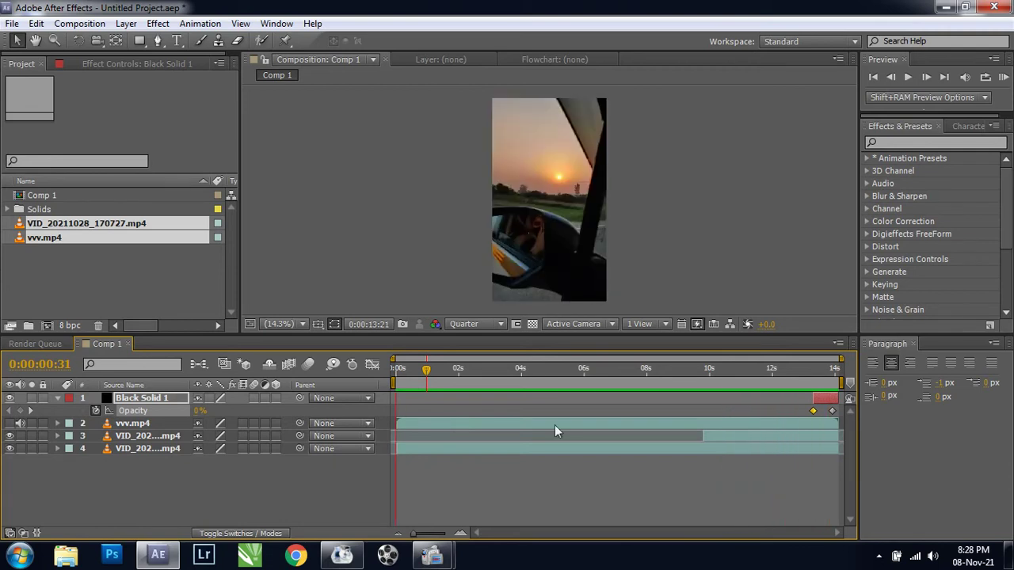
pyautogui.moveTo(694, 369); pyautogui.dragTo(704, 369)
# Keyframe the third-layer clip's Opacity to fade in from 0% to 100% near 10 seconds
pyautogui.click(718, 434)
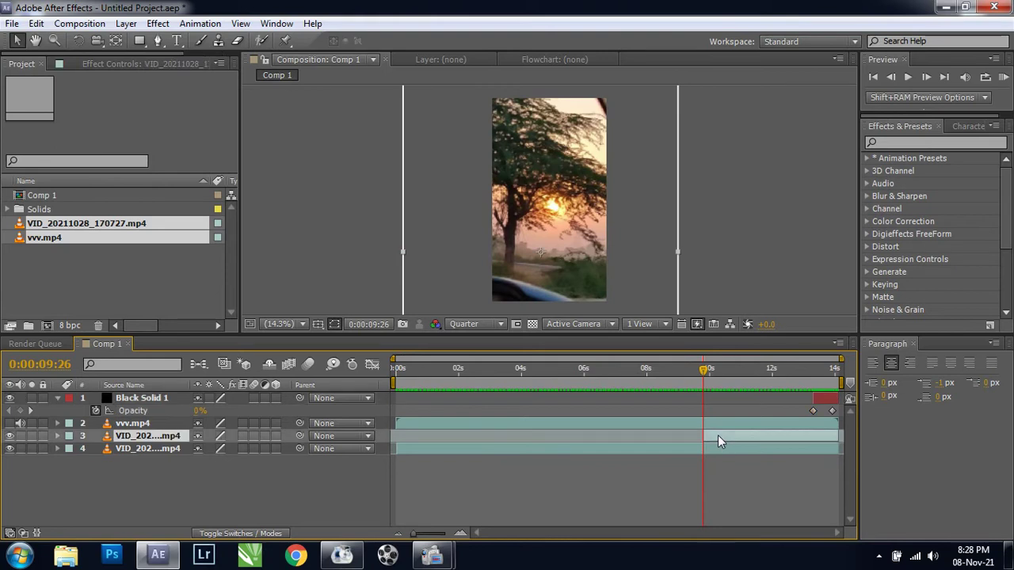
pyautogui.press('t')
pyautogui.click(96, 448)
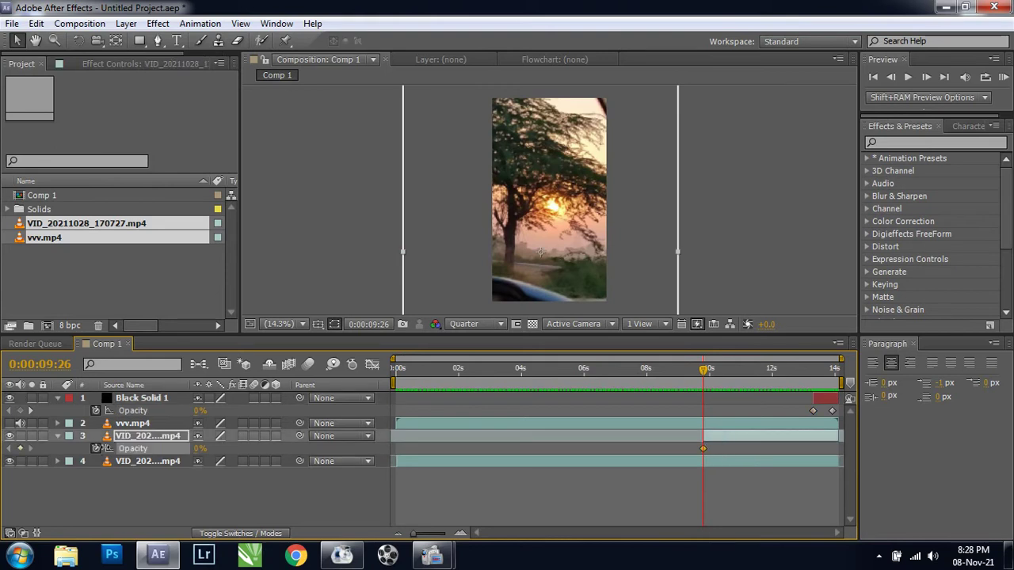
pyautogui.click(712, 367)
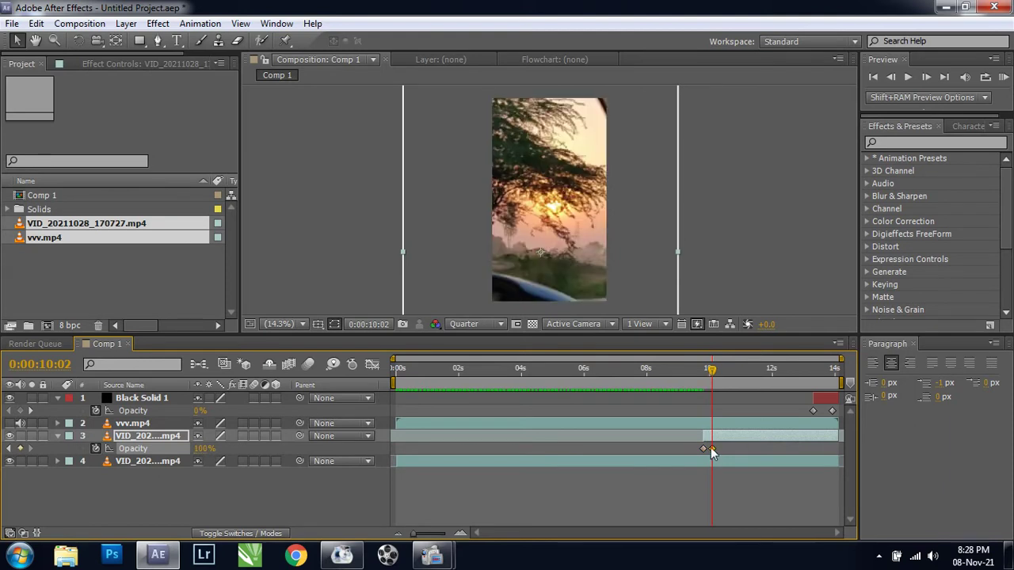
pyautogui.moveTo(711, 450); pyautogui.dragTo(720, 448)
# Preview the crossfade over a work area starting near 9 seconds, reset the work area, then save
pyautogui.moveTo(392, 383); pyautogui.dragTo(679, 386)
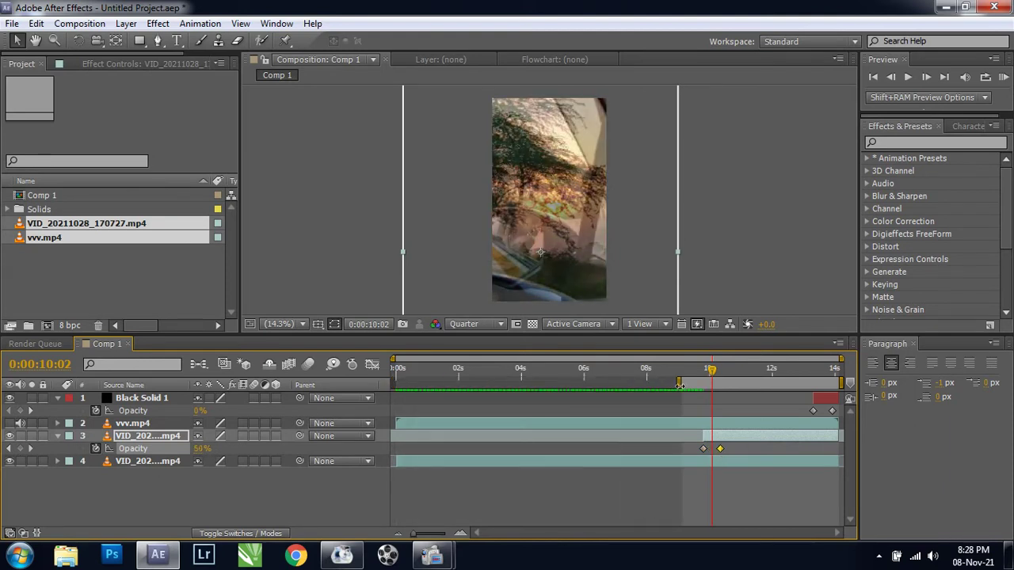
pyautogui.press('space')
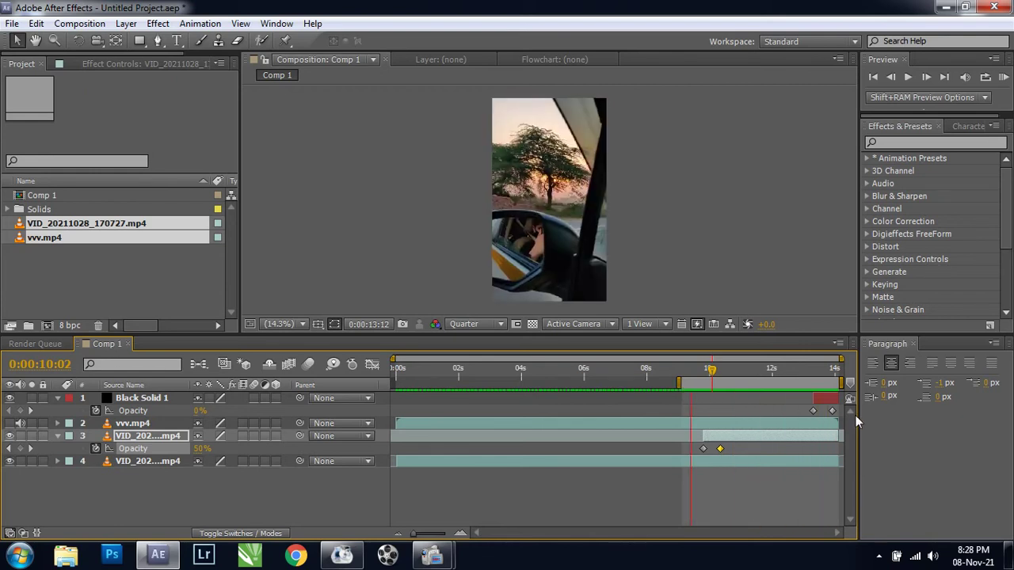
pyautogui.press('space')
pyautogui.doubleClick(695, 383)
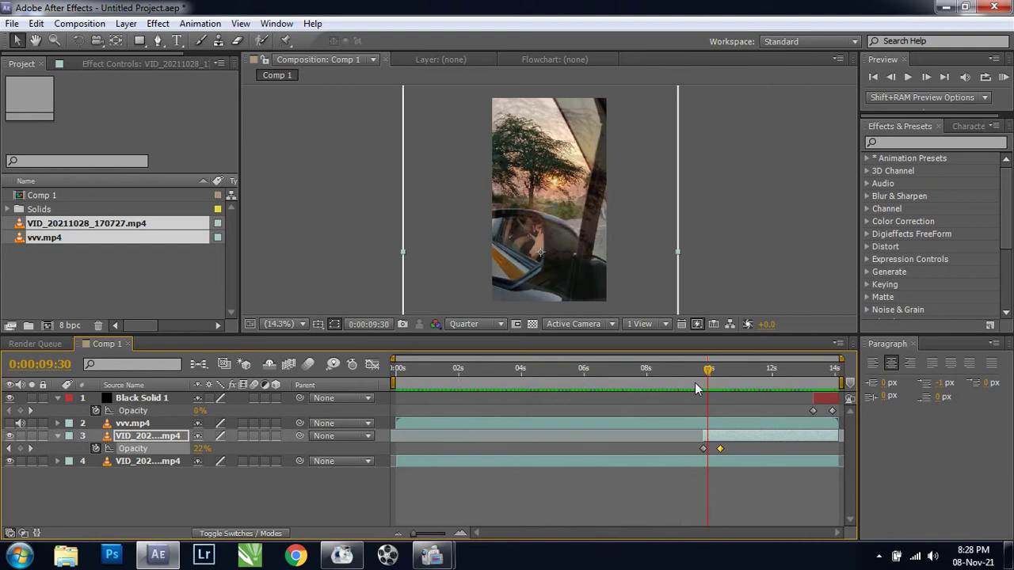
pyautogui.hotkey('ctrl', 's')
pyautogui.write('sukun')
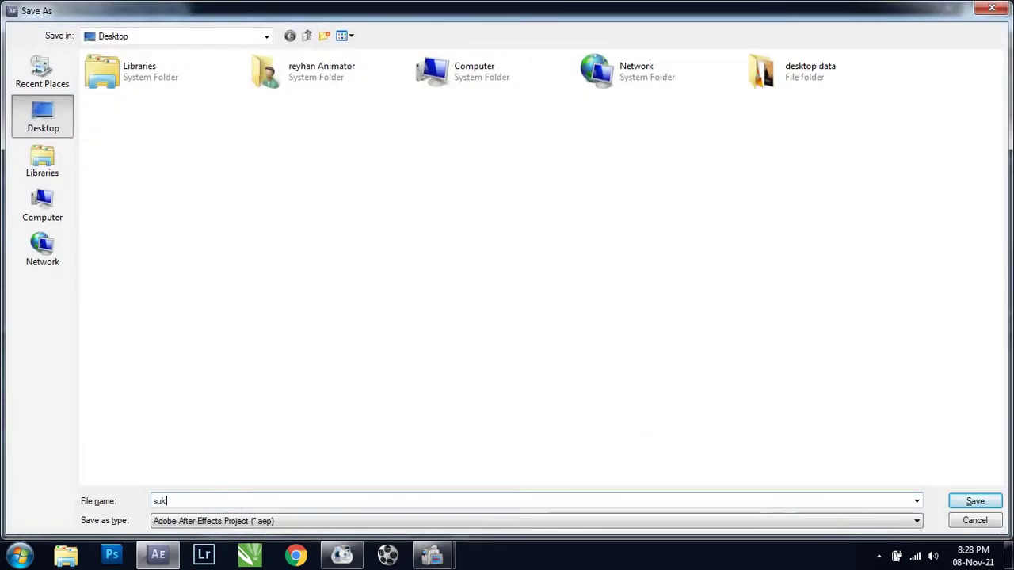
# Save the project as sukun.aep and play the composition from the start
pyautogui.click(976, 504)
pyautogui.press('KP_0')
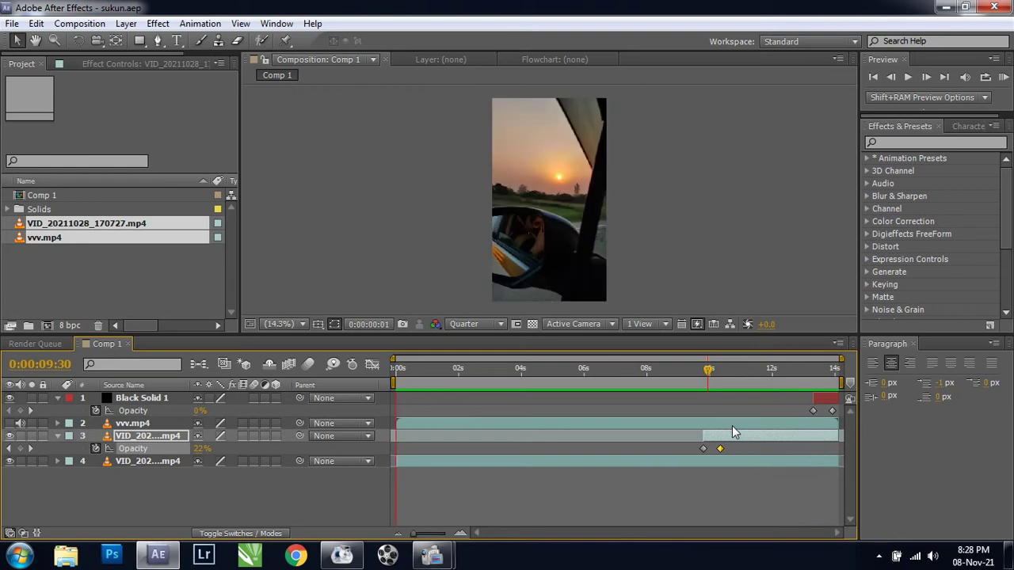
# Collapse the Opacity properties and precompose both VID clip layers into Pre-comp 1, moving all attributes
pyautogui.click(809, 379)
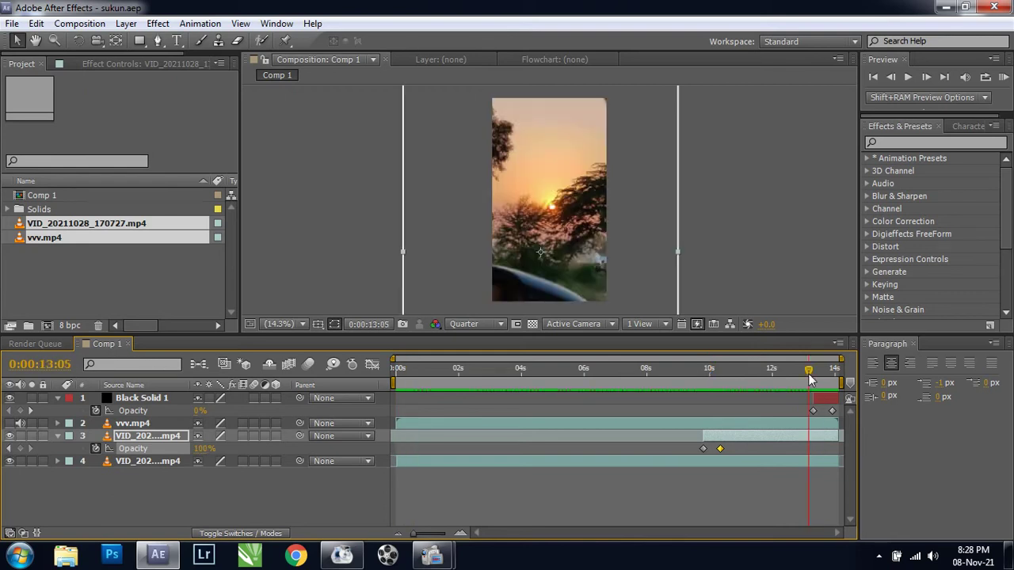
pyautogui.click(437, 425)
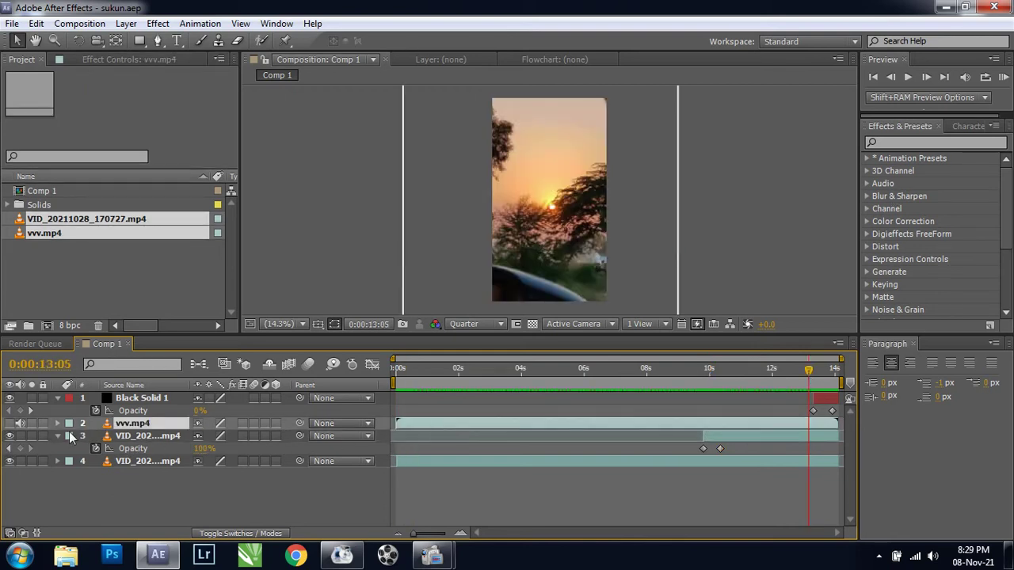
pyautogui.click(57, 435)
pyautogui.click(57, 398)
pyautogui.click(89, 445)
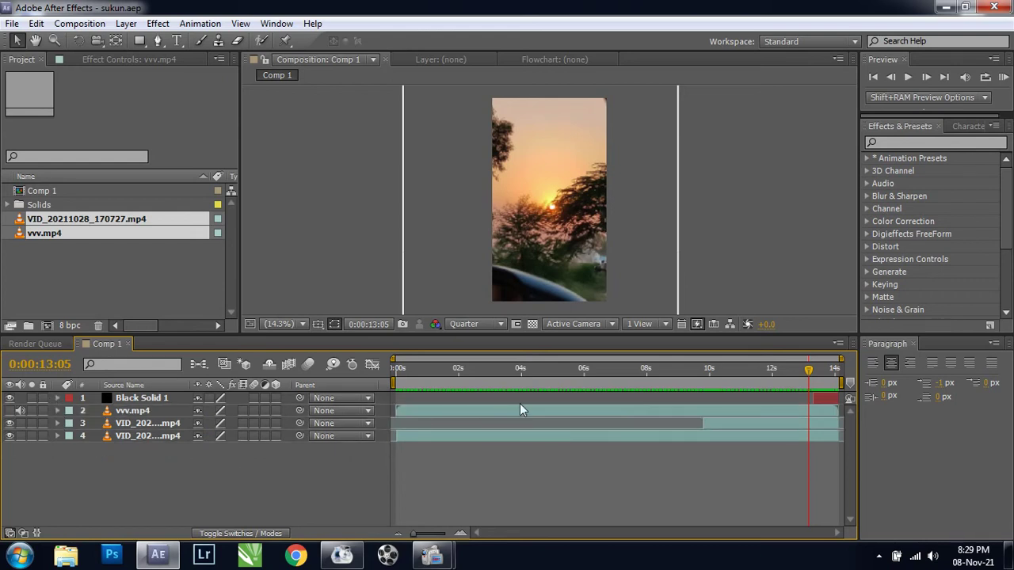
pyautogui.click(724, 425)
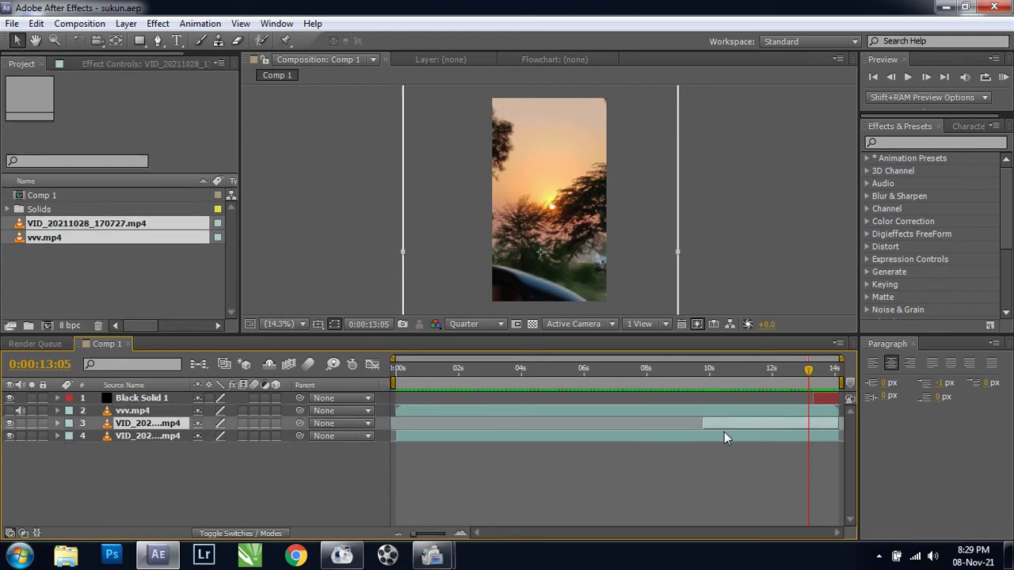
pyautogui.keyDown('shift'); pyautogui.click(724, 435); pyautogui.keyUp('shift')
pyautogui.hotkey('ctrl', 'shift', 'c')
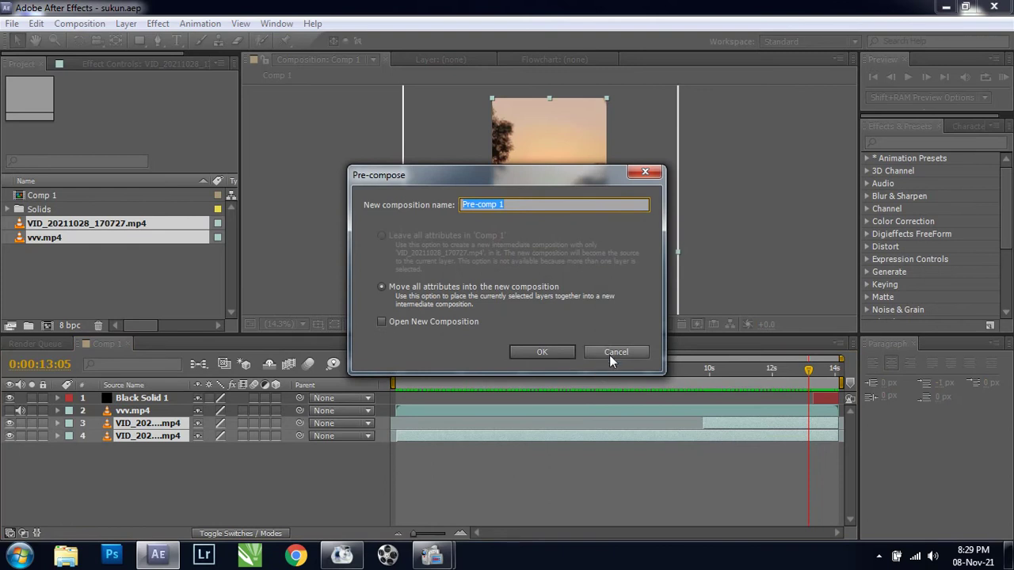
pyautogui.click(542, 353)
# Apply Curves to Pre-comp 1 and lift the RGB curve to brighten the footage
pyautogui.click(912, 143)
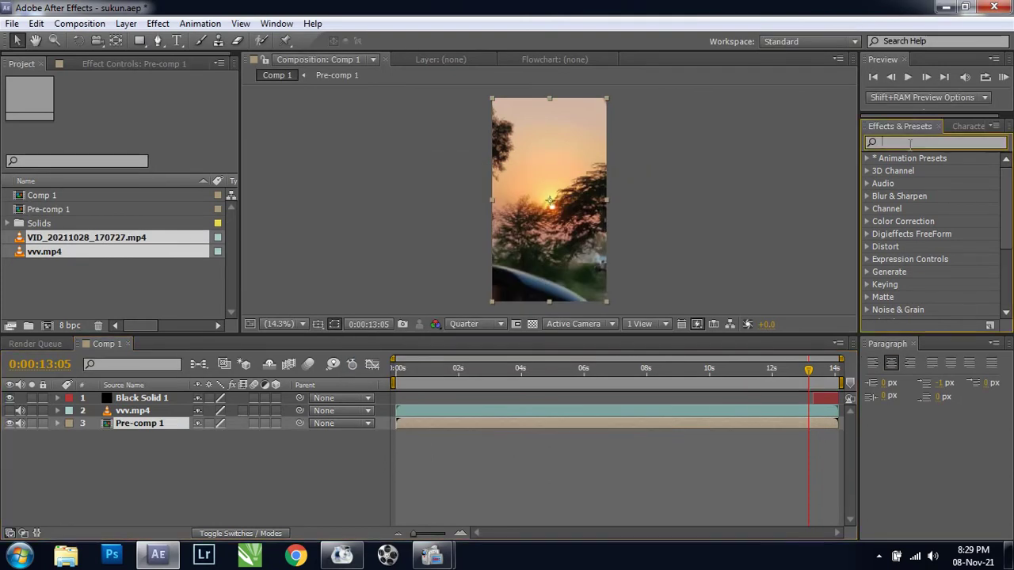
pyautogui.write('curves')
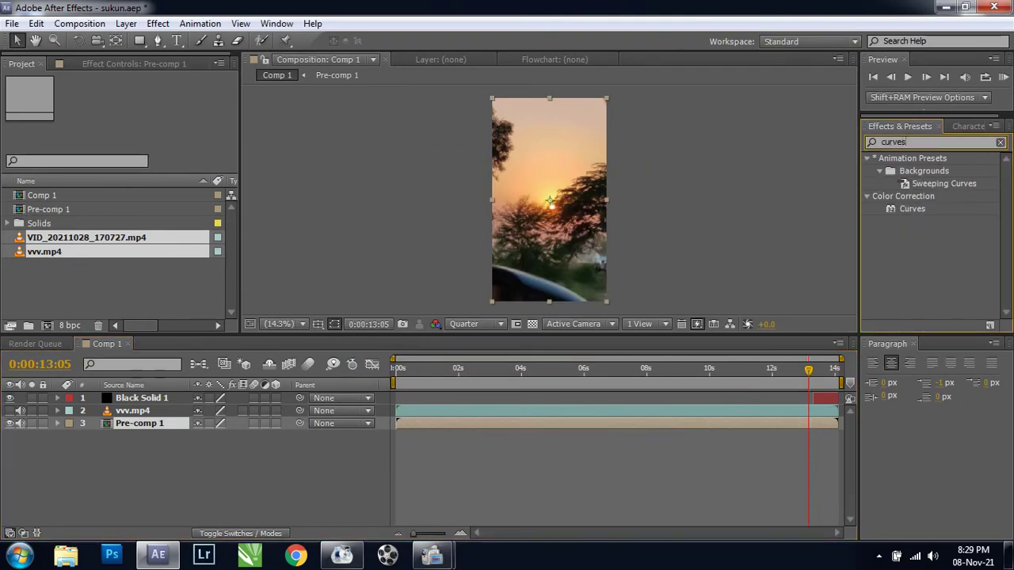
pyautogui.moveTo(914, 209); pyautogui.dragTo(702, 426)
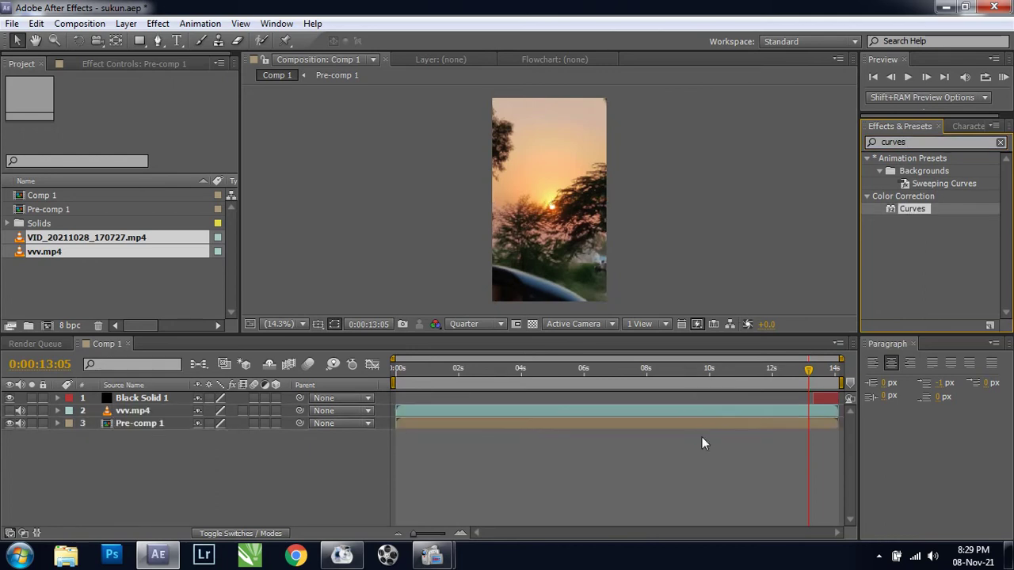
pyautogui.moveTo(137, 173); pyautogui.dragTo(117, 158)
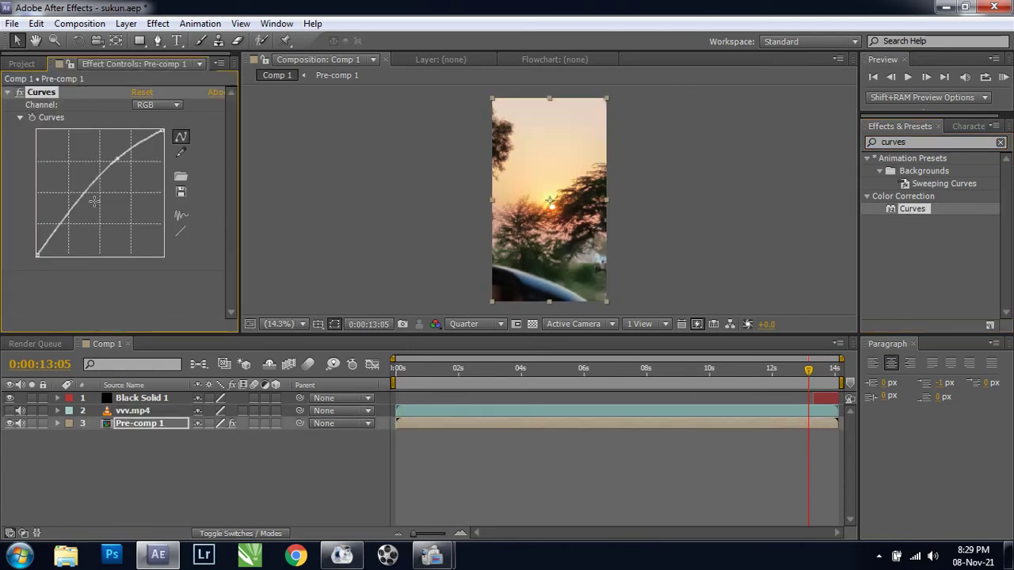
pyautogui.click(533, 380)
pyautogui.press('space')
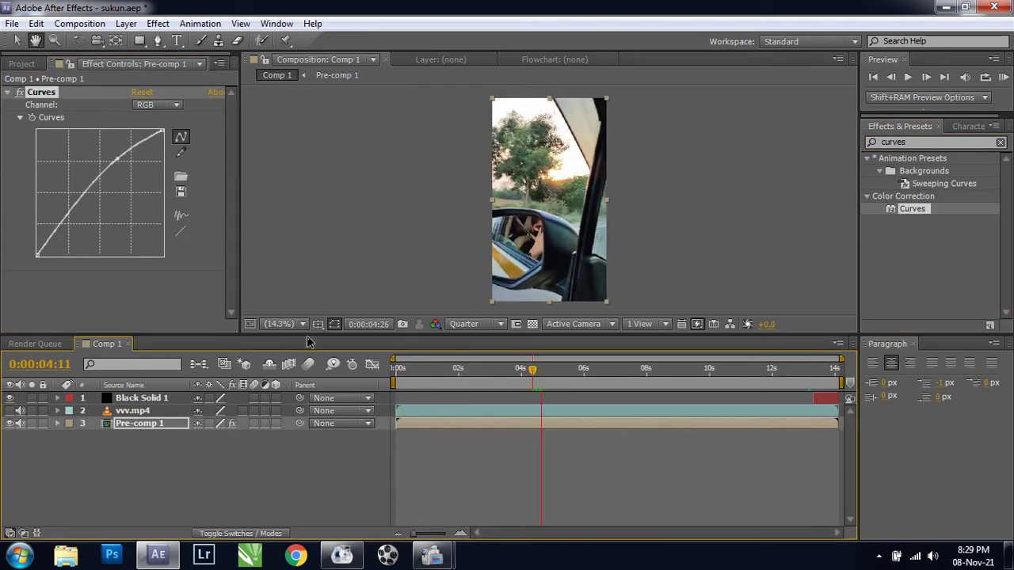
# Add a lower curve point to form a gentle S-curve and preview the grade
pyautogui.moveTo(72, 212); pyautogui.dragTo(72, 209)
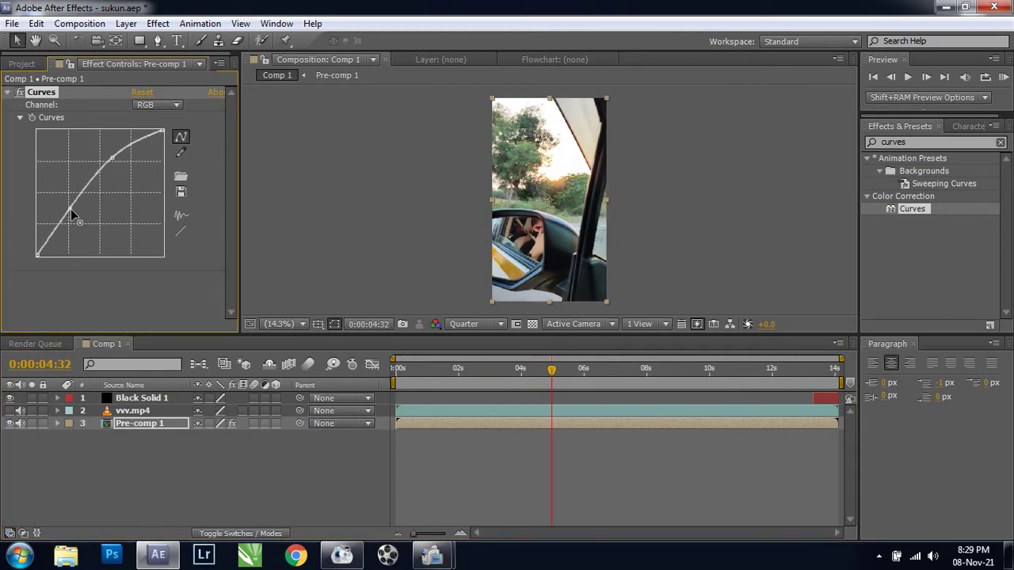
pyautogui.press('space')
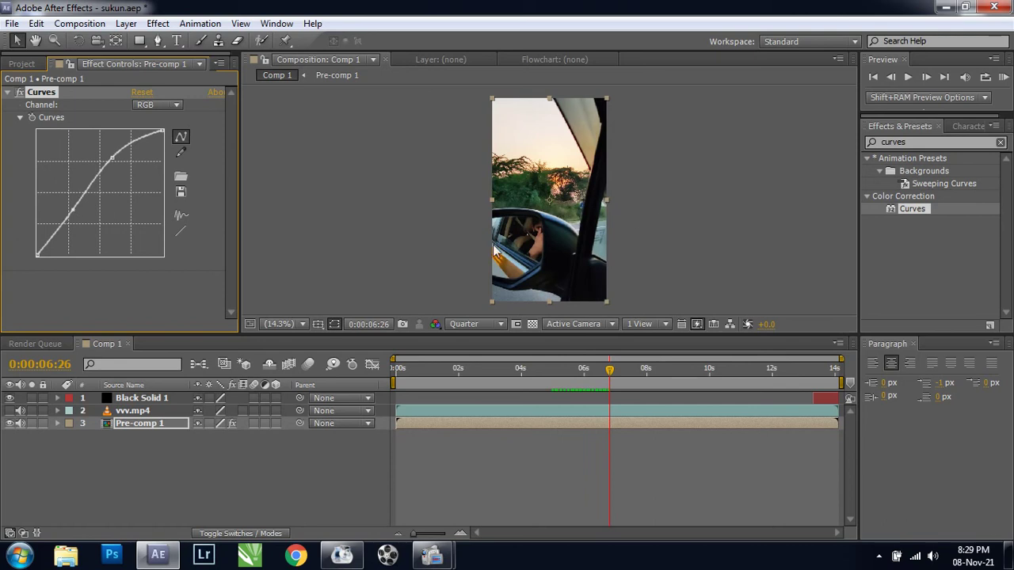
pyautogui.moveTo(73, 213); pyautogui.dragTo(74, 212)
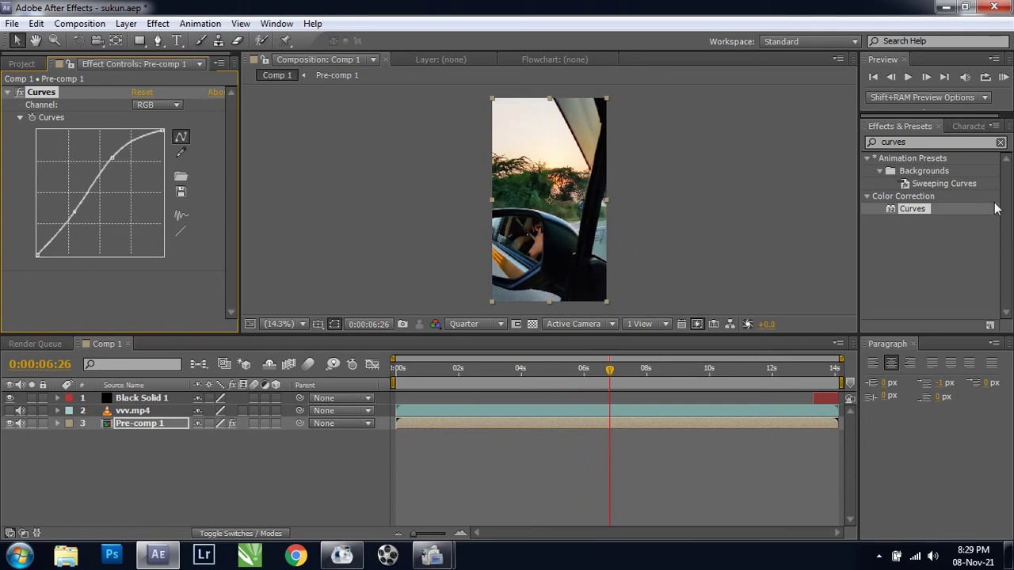
pyautogui.press('space')
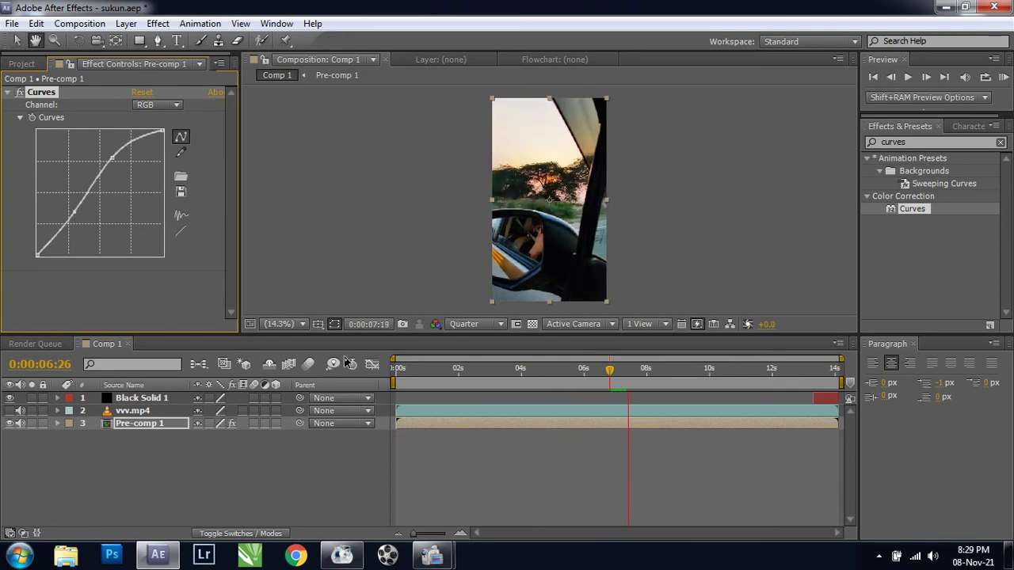
# Apply Color Balance to Pre-comp 1 and set Shadow Red Balance to 30
pyautogui.doubleClick(921, 142)
pyautogui.write('c')
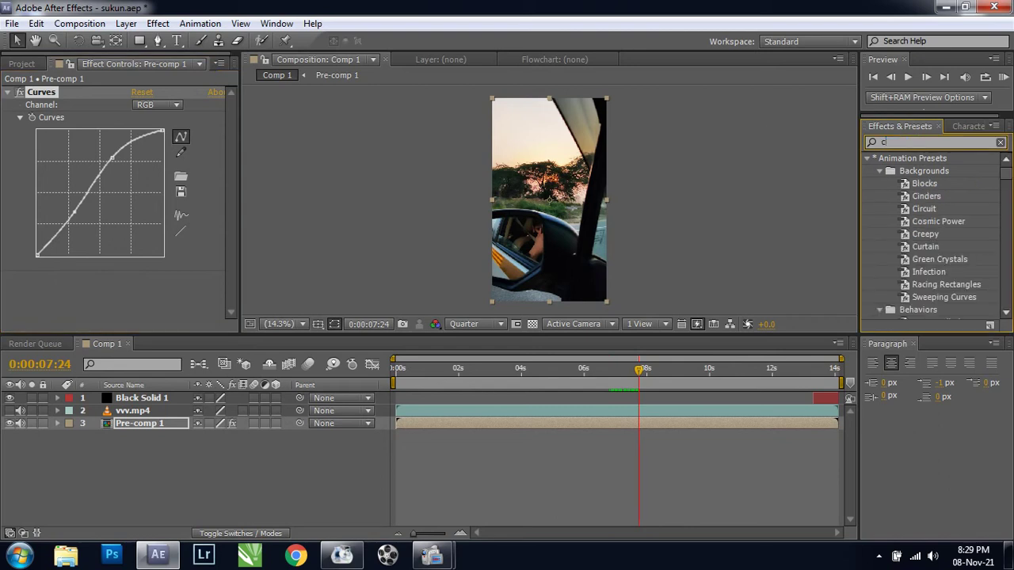
pyautogui.write('olor b')
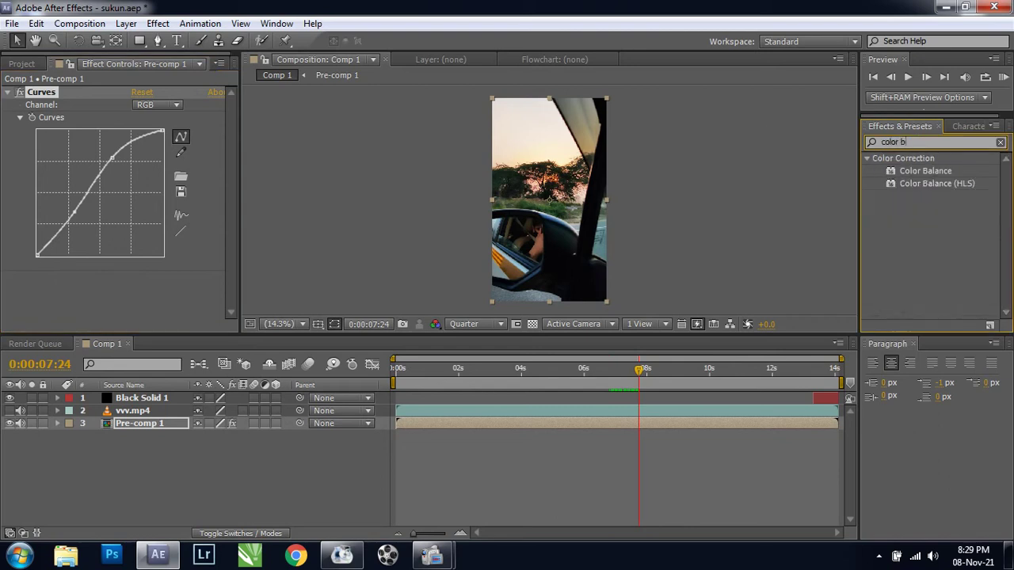
pyautogui.moveTo(910, 171); pyautogui.dragTo(724, 422)
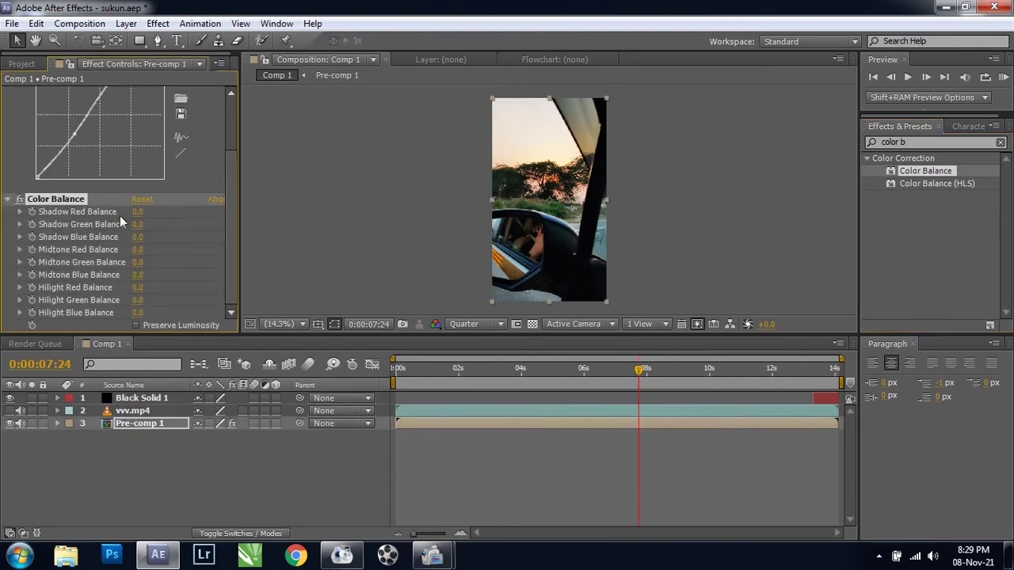
pyautogui.click(137, 212)
pyautogui.write('15')
pyautogui.press('Return')
pyautogui.click(139, 212)
pyautogui.write('3')
pyautogui.write('0')
pyautogui.press('Return')
# Try Shadow Green 30 and Midtone Green 5, previewing the warmer footage around 7-9 seconds
pyautogui.moveTo(644, 374); pyautogui.dragTo(686, 374)
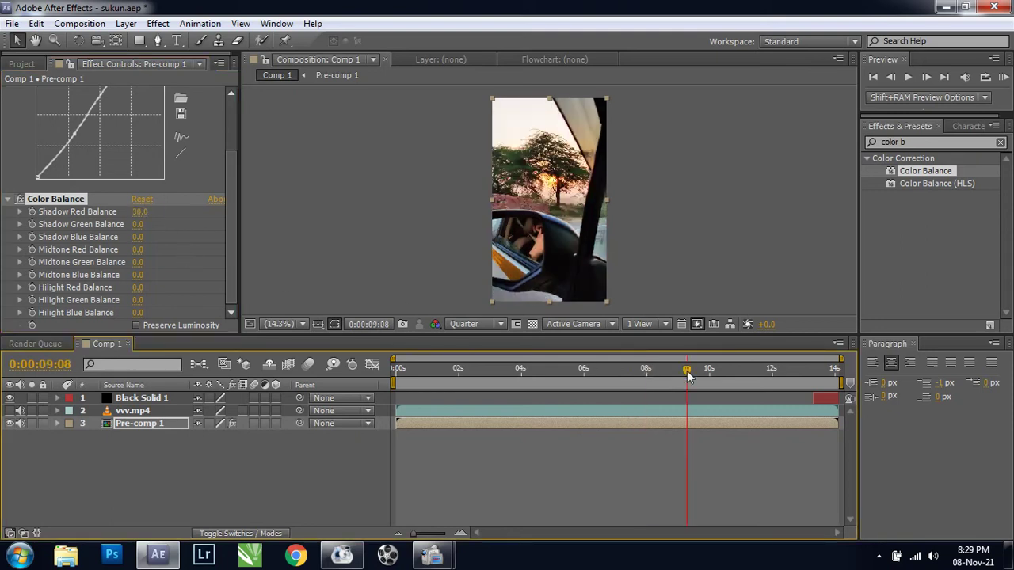
pyautogui.press('space')
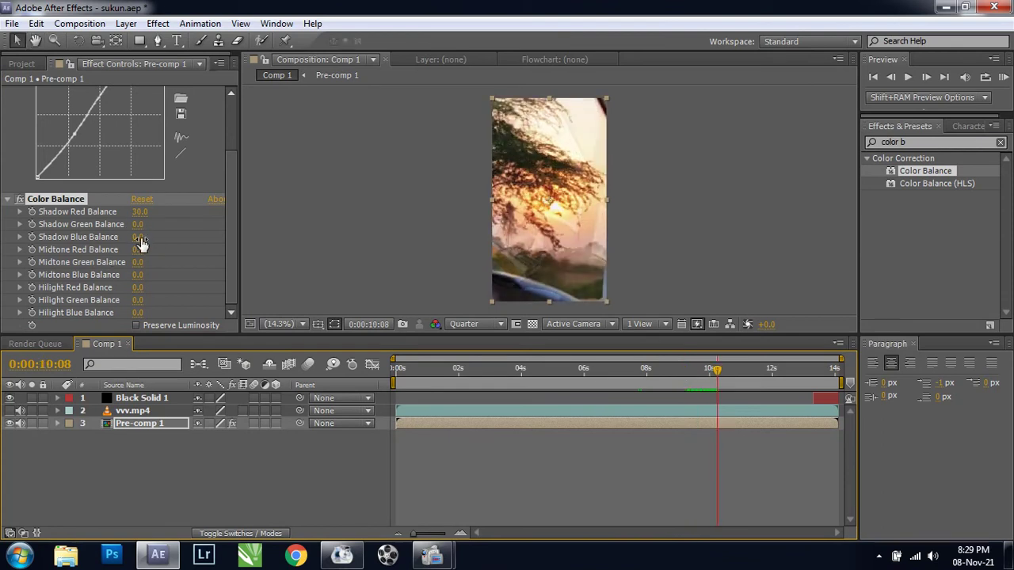
pyautogui.click(137, 225)
pyautogui.write('30')
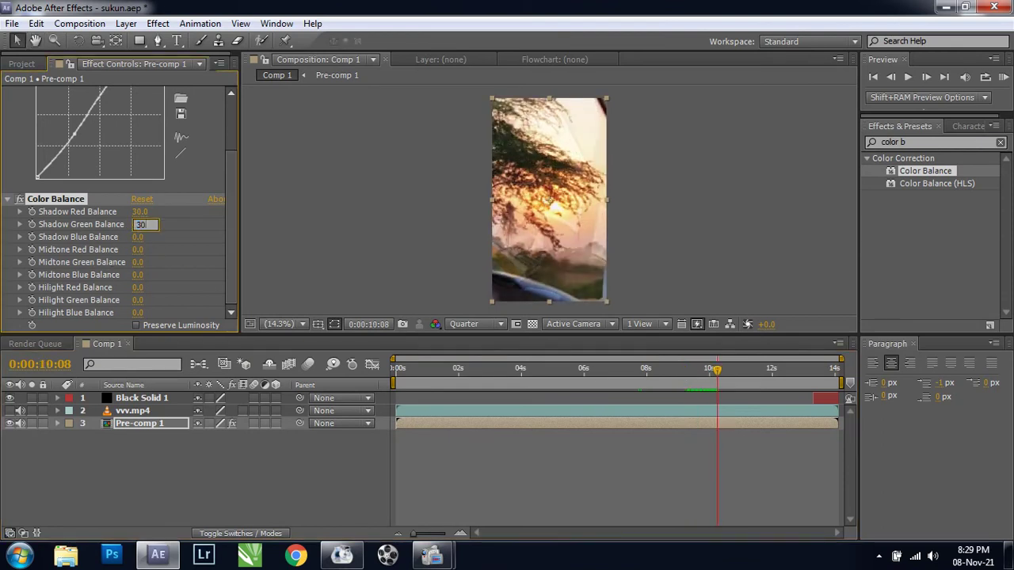
pyautogui.press('Return')
pyautogui.click(138, 262)
pyautogui.write('5')
pyautogui.press('Return')
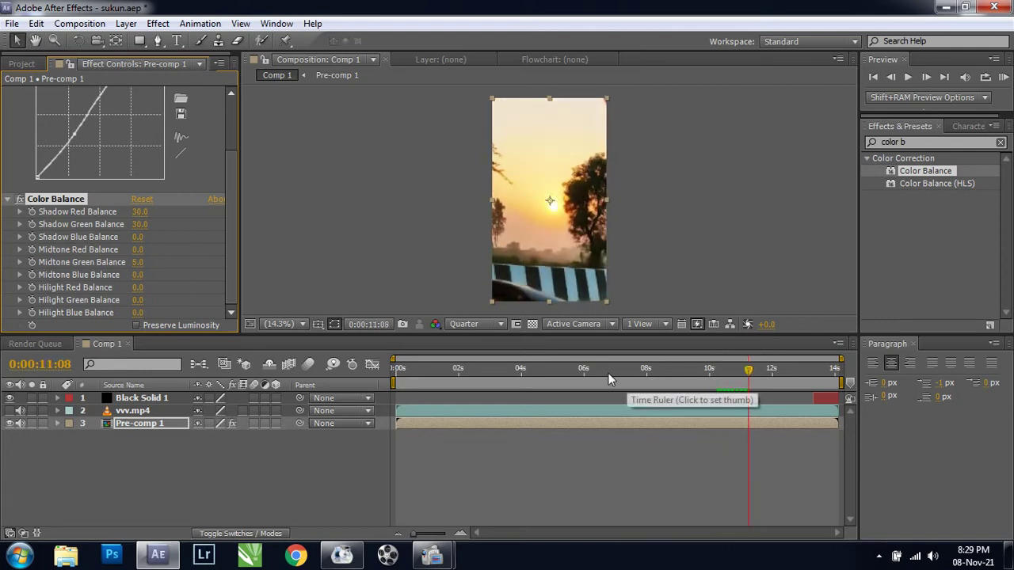
pyautogui.click(608, 371)
pyautogui.press('space')
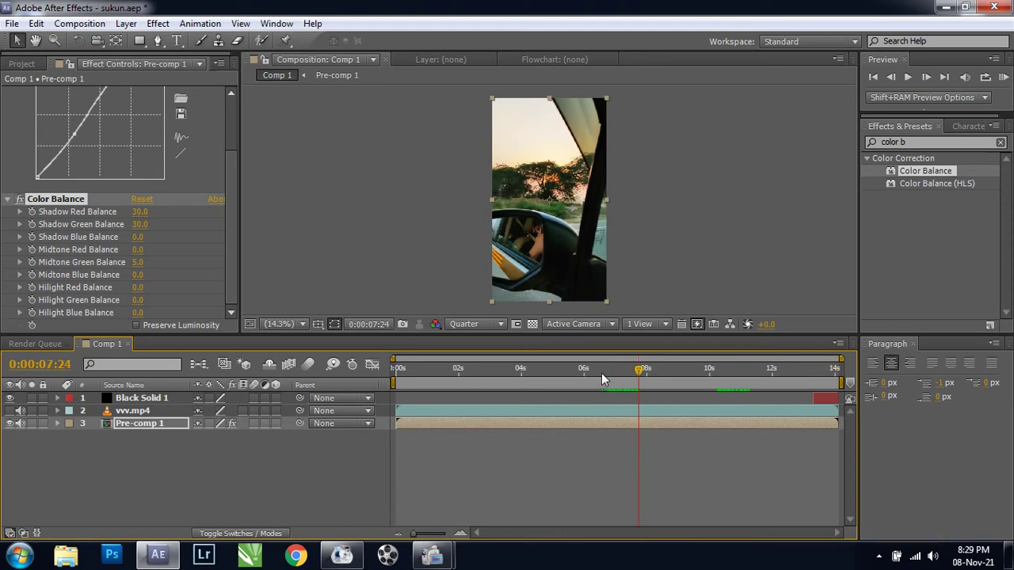
# Set Shadow Green 15, Midtone Blue 5, Highlight Green 7 and Highlight Blue 9
pyautogui.click(140, 225)
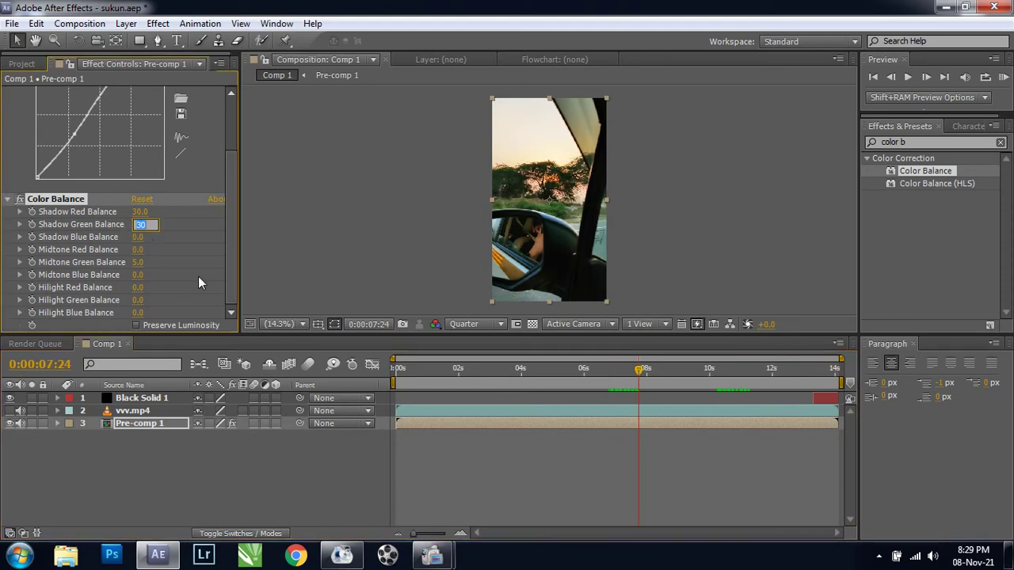
pyautogui.write('15')
pyautogui.press('Return')
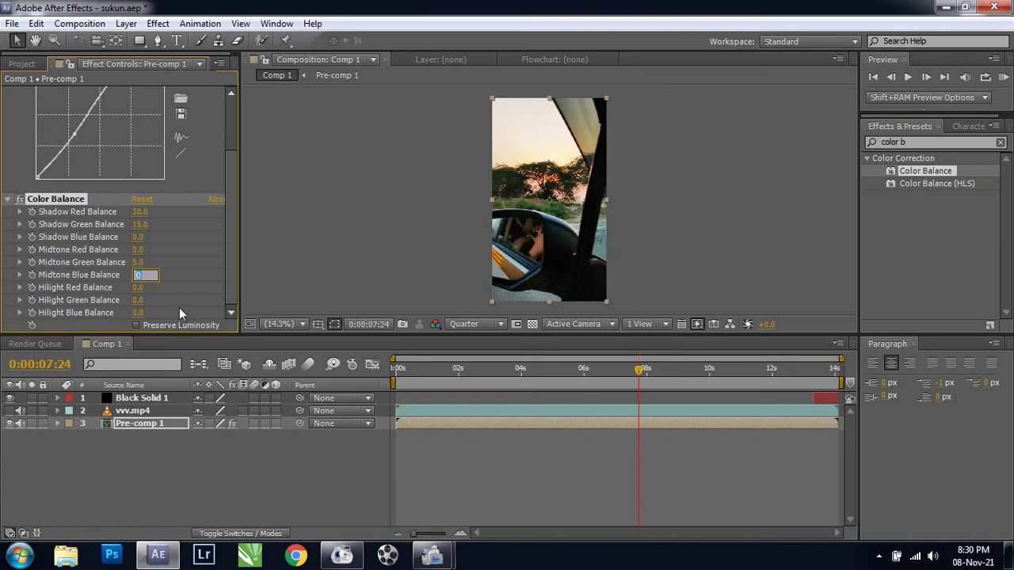
pyautogui.write('5')
pyautogui.press('Return')
pyautogui.click(138, 300)
pyautogui.write('7')
pyautogui.press('Return')
pyautogui.click(138, 313)
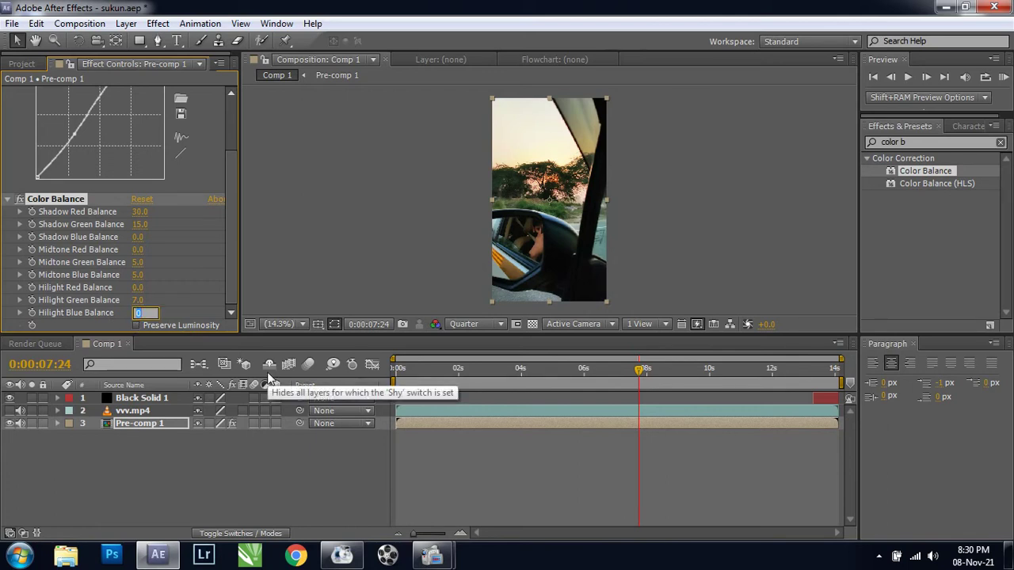
pyautogui.write('9')
pyautogui.press('Return')
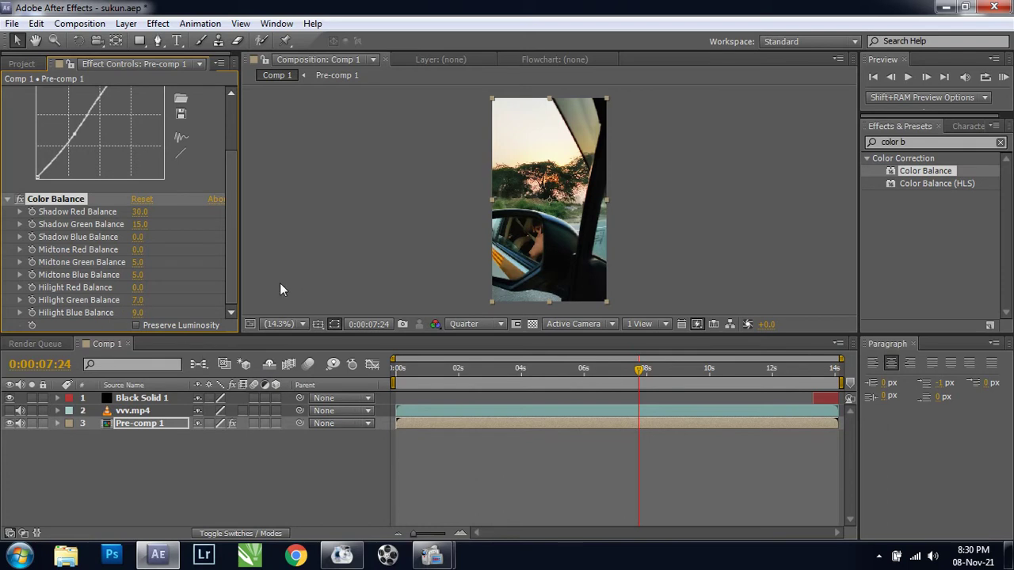
# Apply the Sharpen effect to Pre-comp 1 and preview the composition from 9:15
pyautogui.click(893, 142)
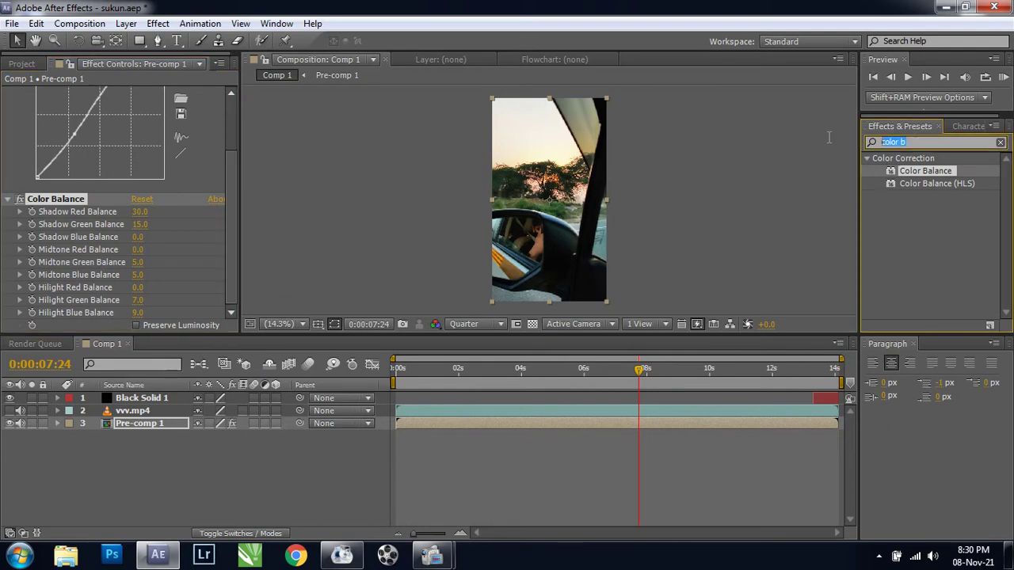
pyautogui.write('sharpn')
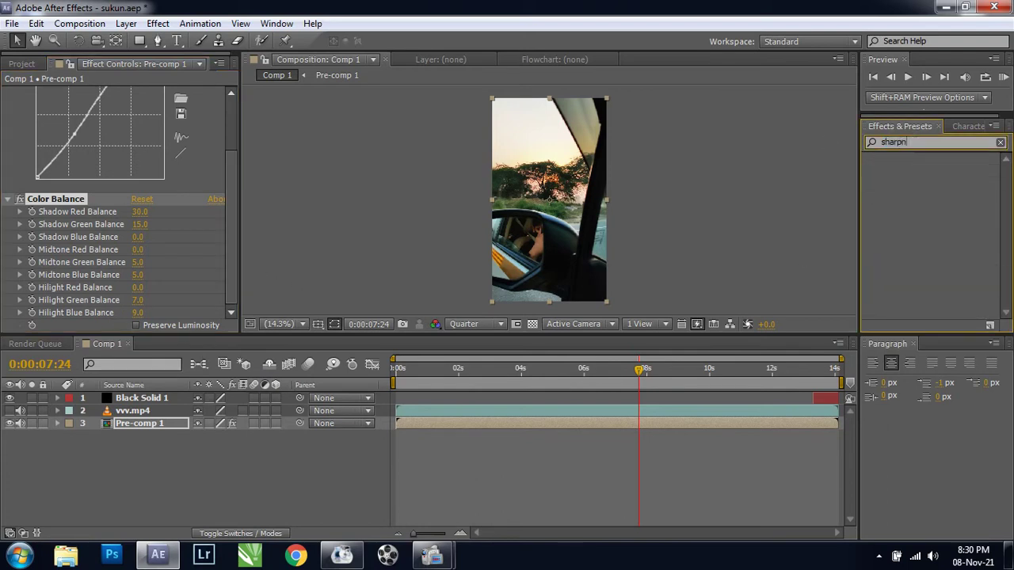
pyautogui.press('BackSpace')
pyautogui.press('BackSpace')
pyautogui.moveTo(915, 171)
pyautogui.mouseDown()
pyautogui.moveTo(662, 497)
pyautogui.moveTo(670, 423)
pyautogui.mouseUp()
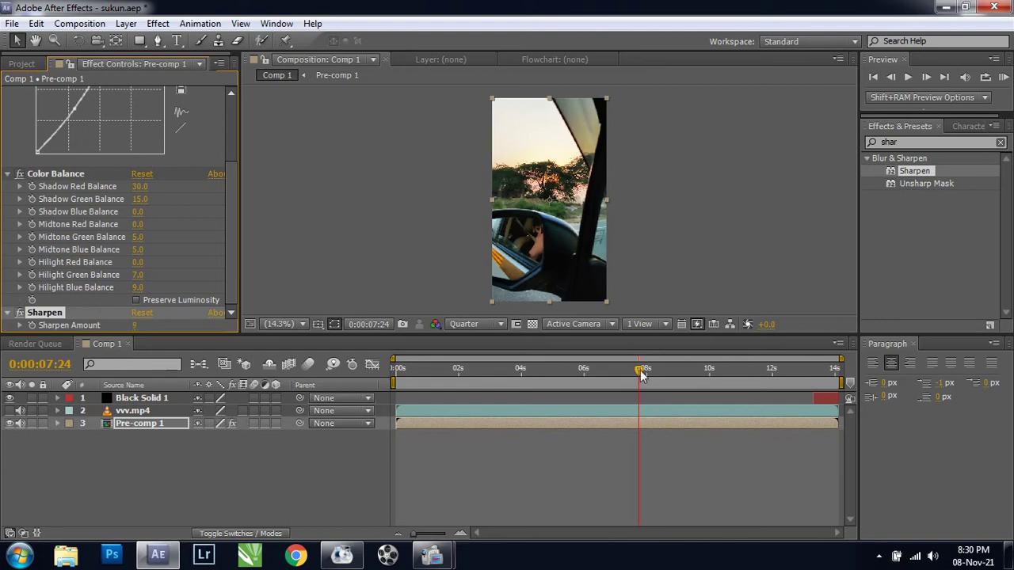
pyautogui.moveTo(642, 375); pyautogui.dragTo(696, 376)
pyautogui.press('KP_0')
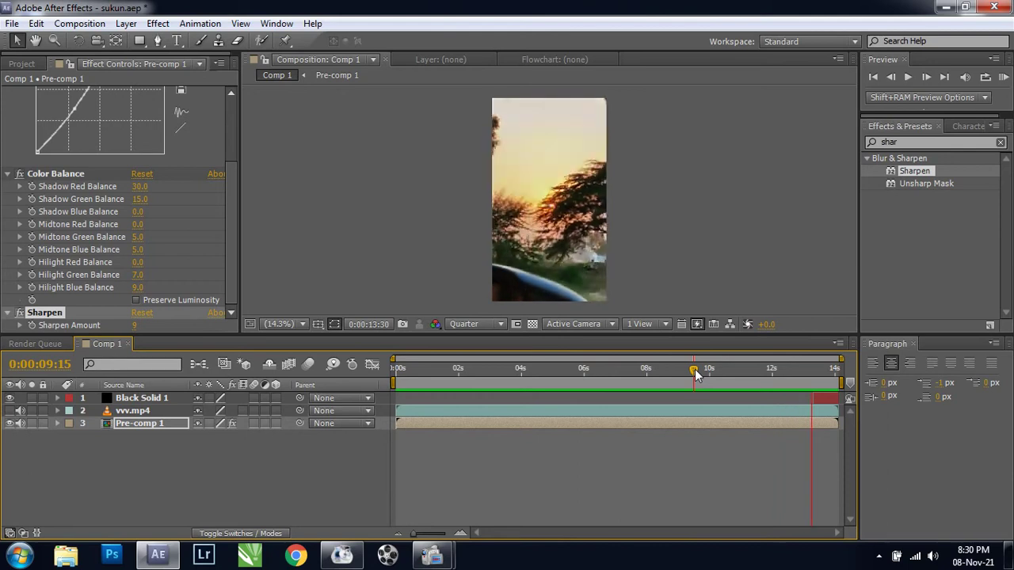
# Apply the Vibrance effect to Pre-comp 1 and enter a first Vibrance value
pyautogui.click(786, 377)
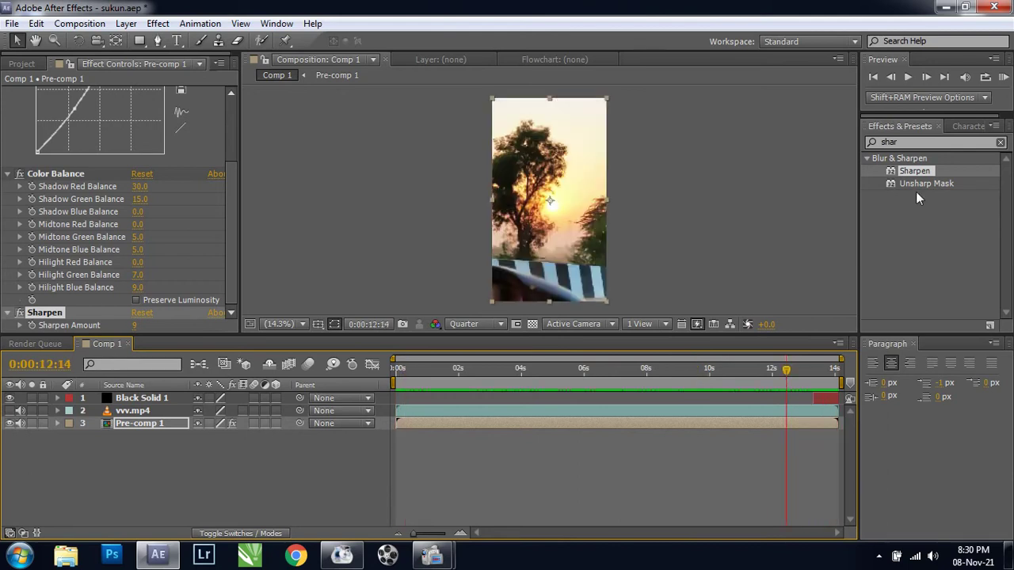
pyautogui.doubleClick(922, 142)
pyautogui.write('vib')
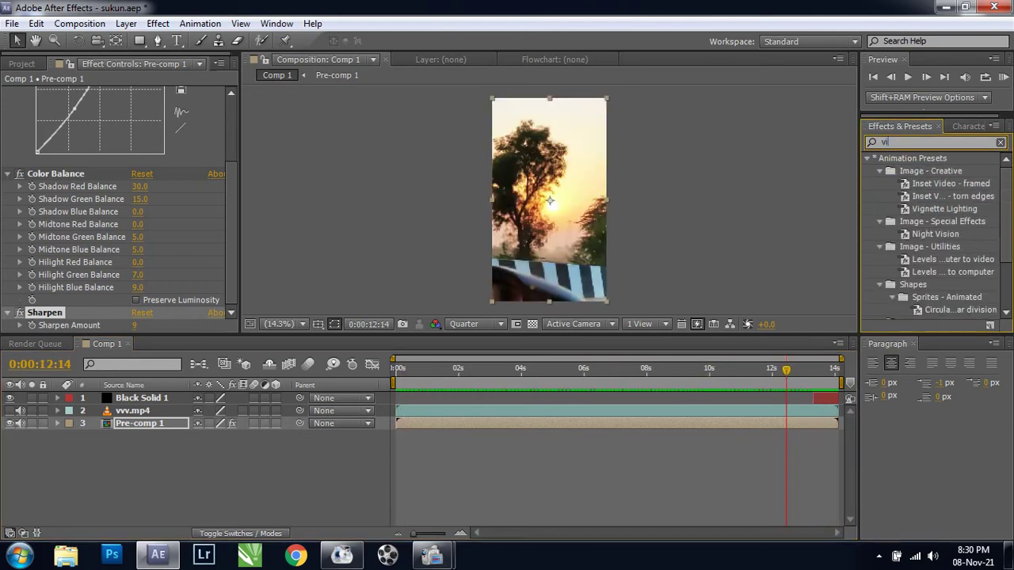
pyautogui.click(819, 141)
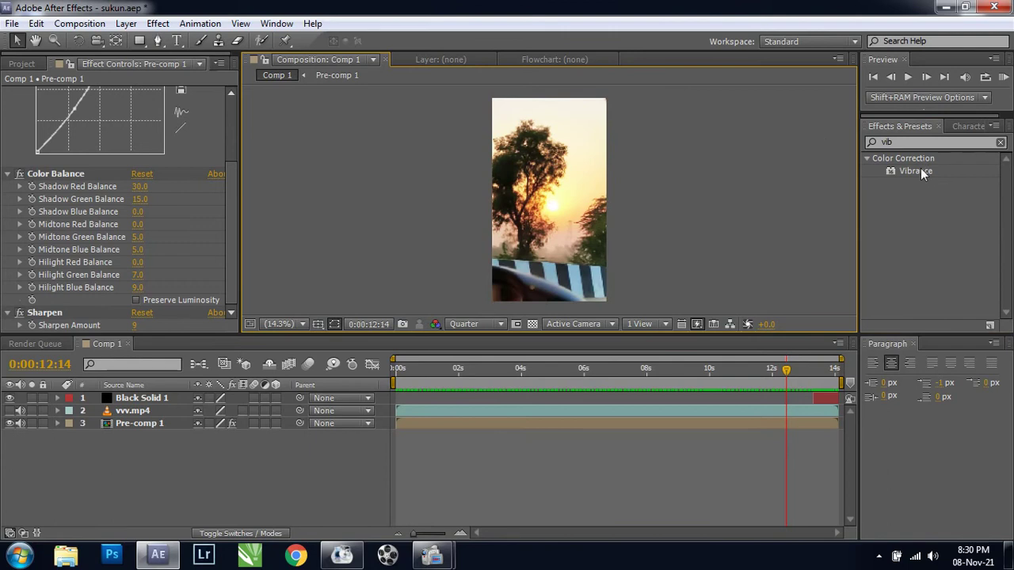
pyautogui.moveTo(922, 172); pyautogui.dragTo(737, 423)
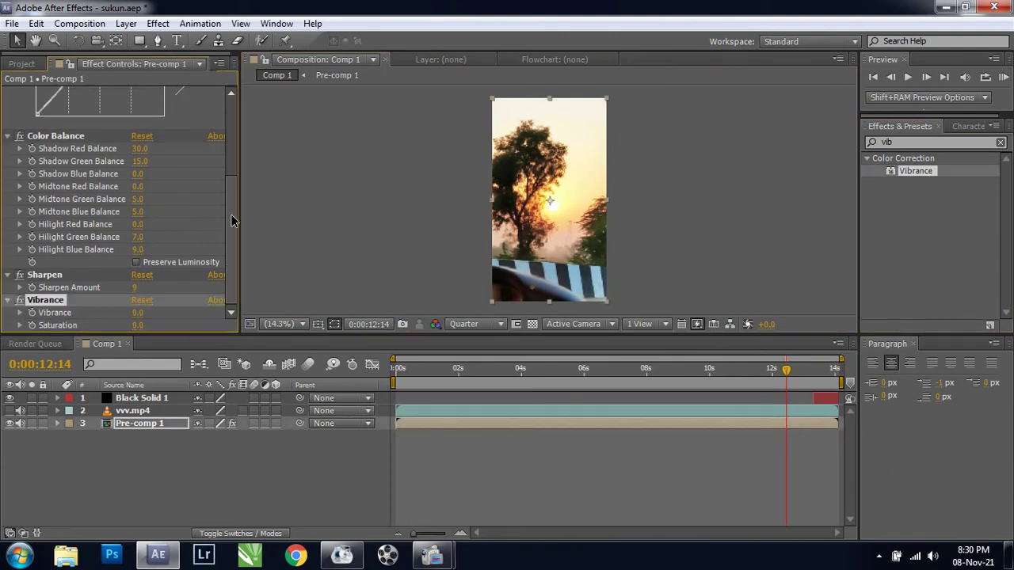
pyautogui.click(138, 313)
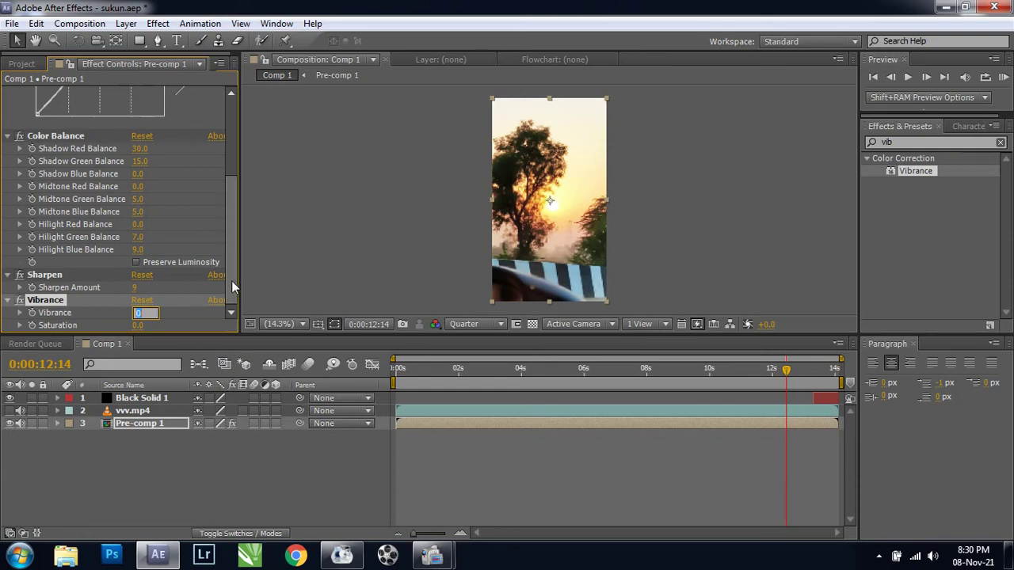
pyautogui.write('36')
pyautogui.press('Return')
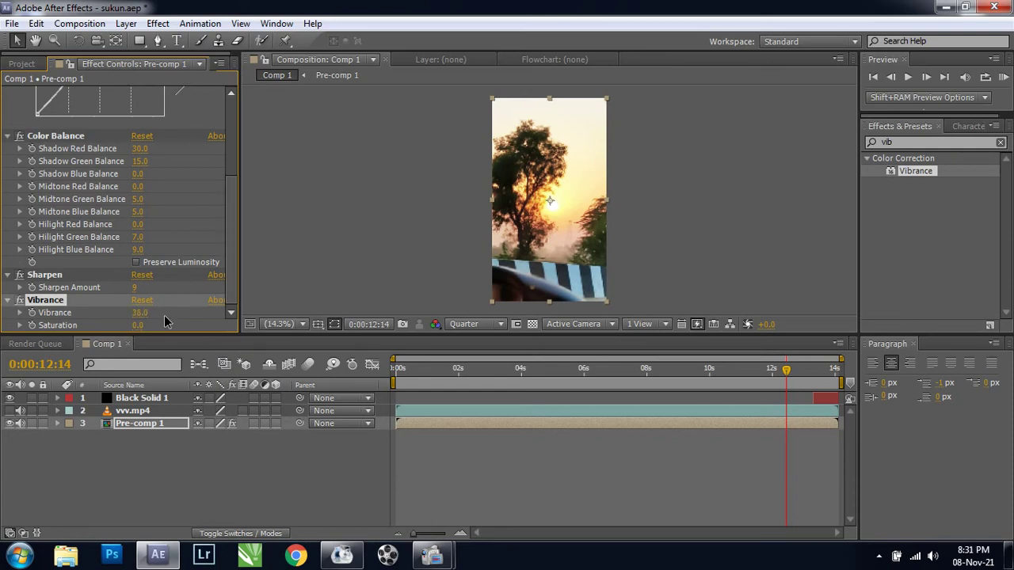
# Raise Vibrance to 100 and Saturation to 4 while previewing frames between 6 and 11 seconds
pyautogui.click(648, 372)
pyautogui.click(587, 372)
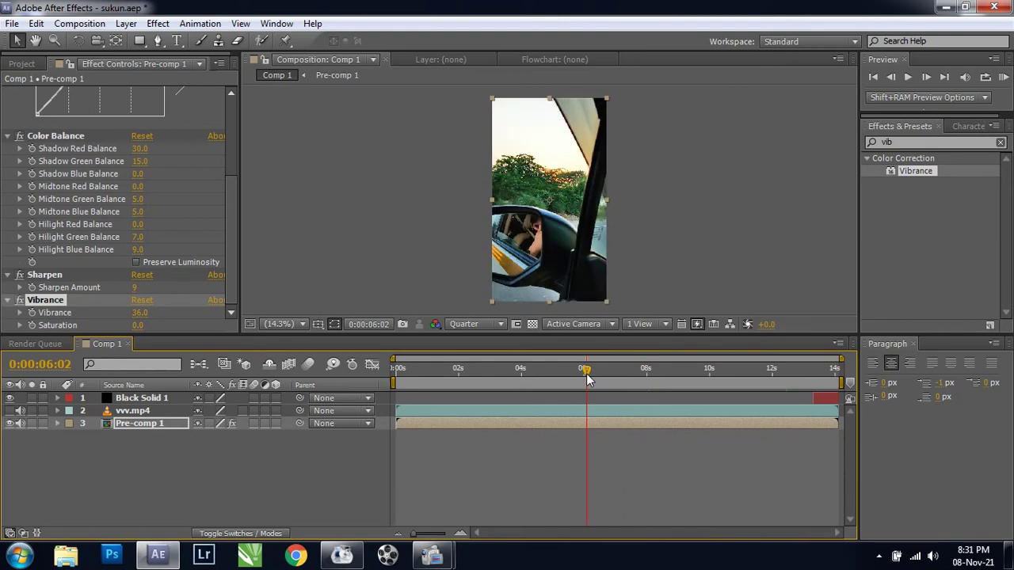
pyautogui.click(563, 425)
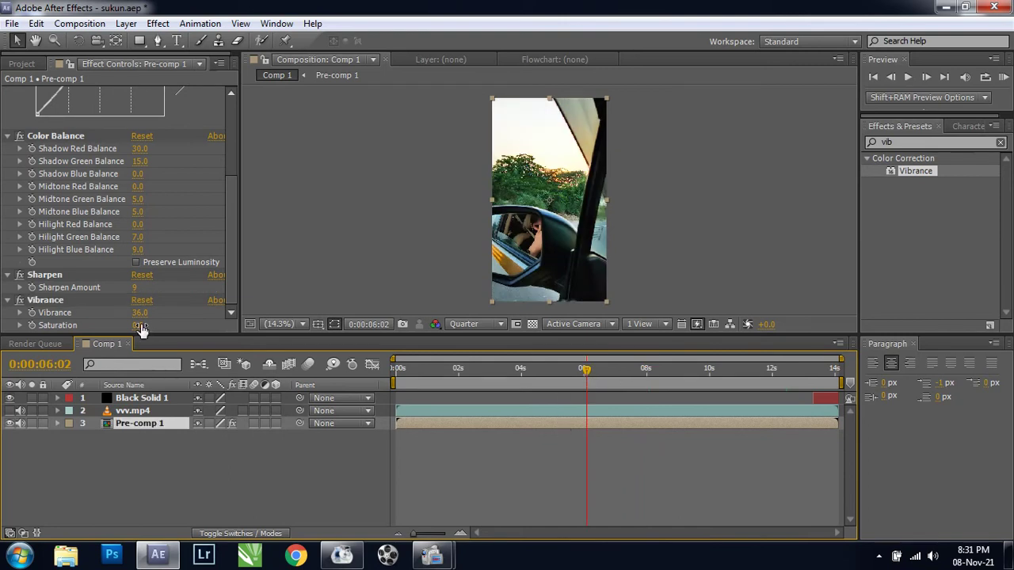
pyautogui.moveTo(141, 313); pyautogui.dragTo(247, 313)
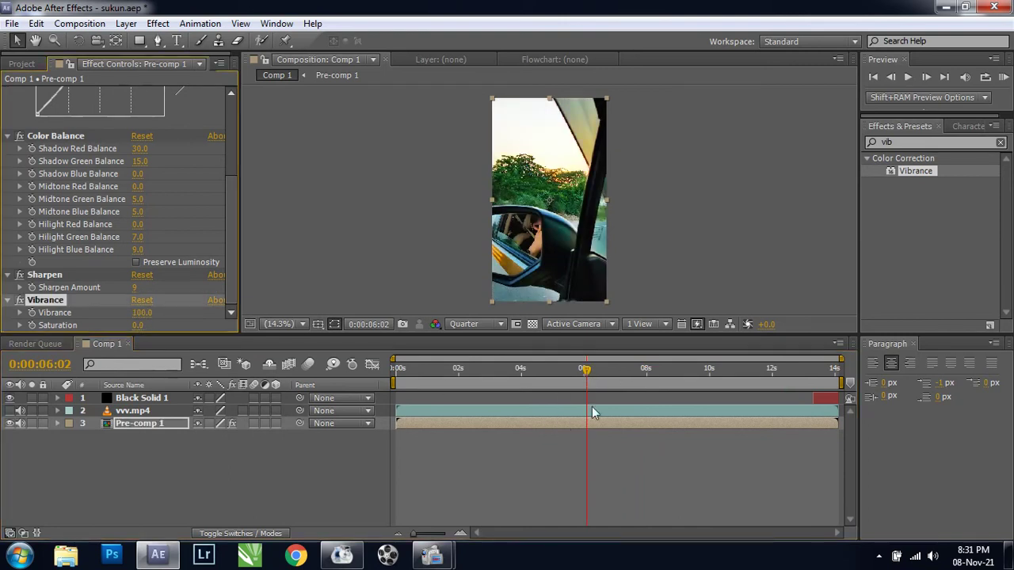
pyautogui.press('space')
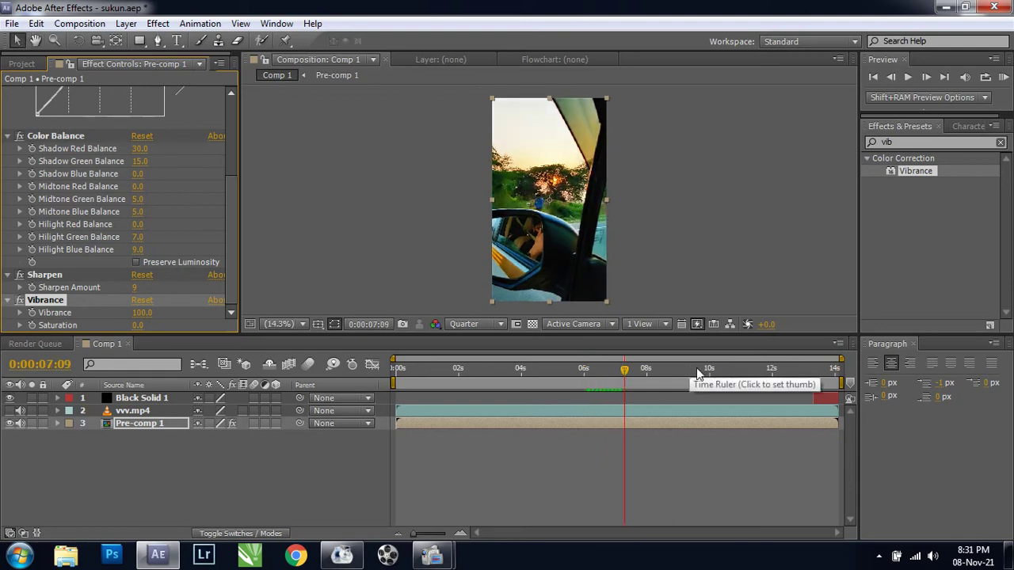
pyautogui.click(697, 372)
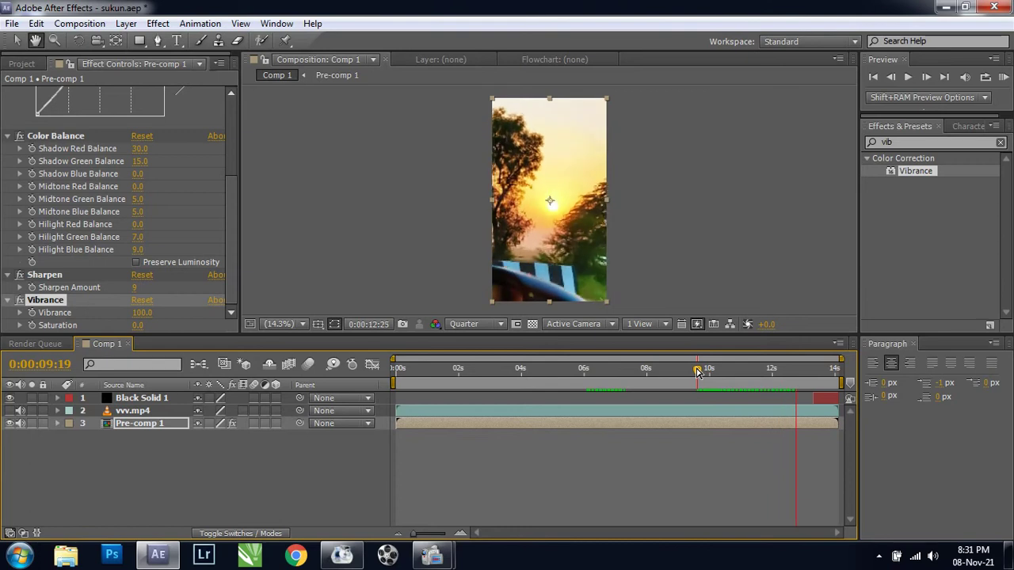
pyautogui.click(741, 370)
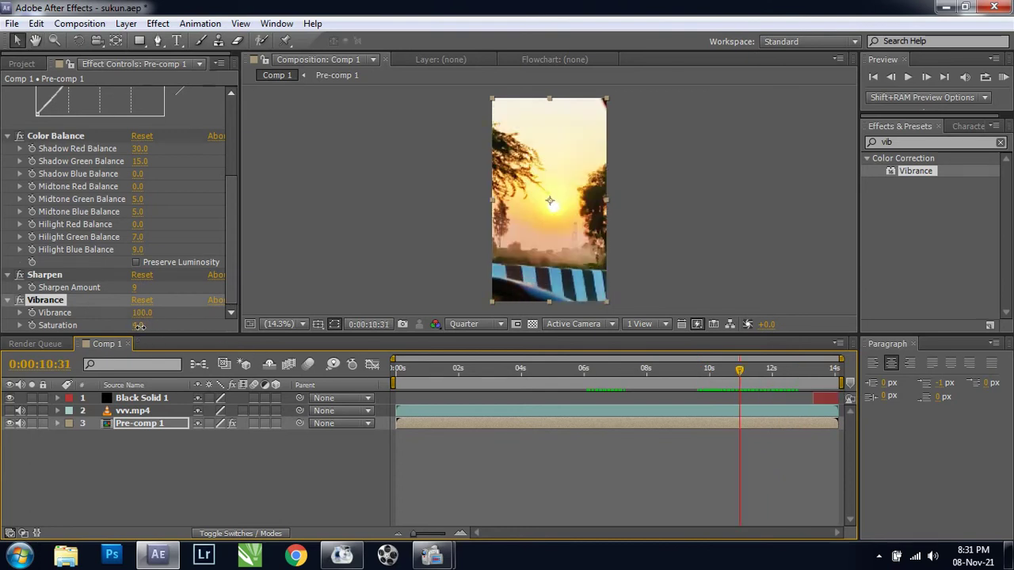
pyautogui.moveTo(139, 326); pyautogui.dragTo(142, 326)
pyautogui.moveTo(718, 388); pyautogui.dragTo(545, 382)
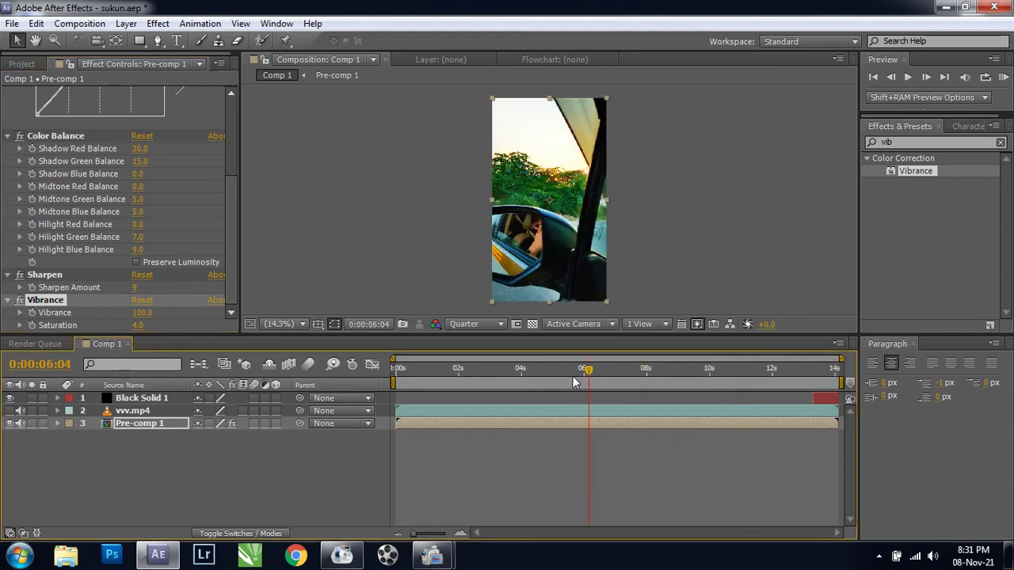
# Lower Vibrance to 90, then 80, and preview the composition from the start
pyautogui.click(140, 313)
pyautogui.write('90')
pyautogui.press('Return')
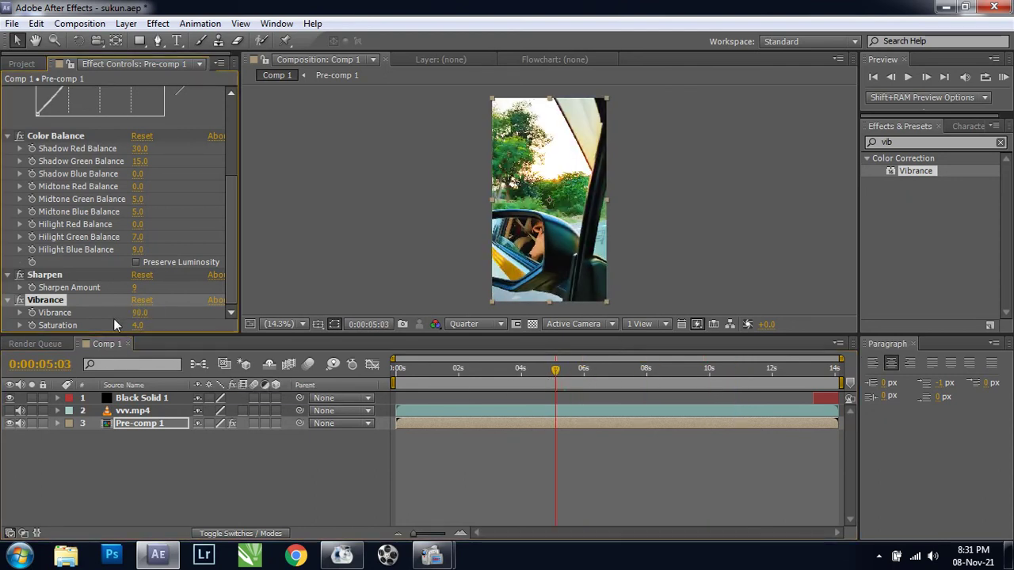
pyautogui.click(139, 313)
pyautogui.write('80')
pyautogui.press('Return')
pyautogui.press('KP_0')
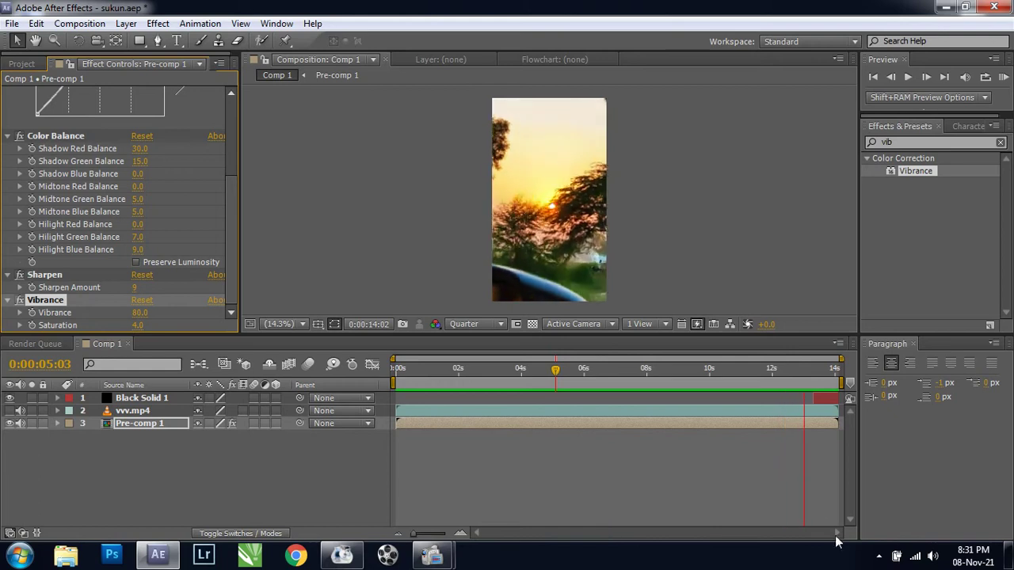
# In Pre-comp 1, start the top clip earlier with its 0% fade-in at 9:13, then preview Comp 1
pyautogui.doubleClick(723, 422)
pyautogui.click(716, 399)
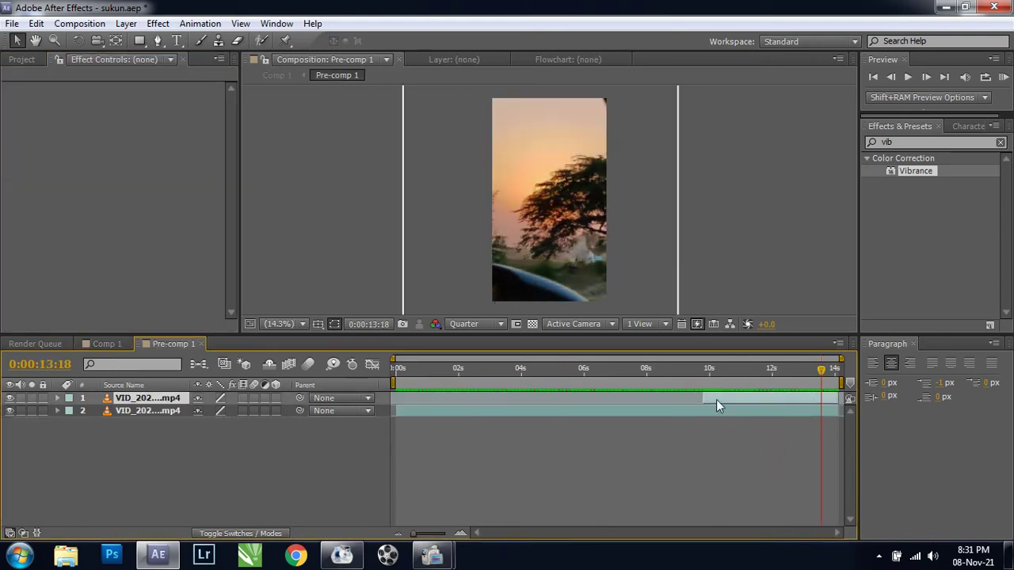
pyautogui.moveTo(702, 399)
pyautogui.mouseDown()
pyautogui.moveTo(689, 400)
pyautogui.moveTo(691, 410)
pyautogui.mouseUp()
pyautogui.press('t')
pyautogui.click(688, 381)
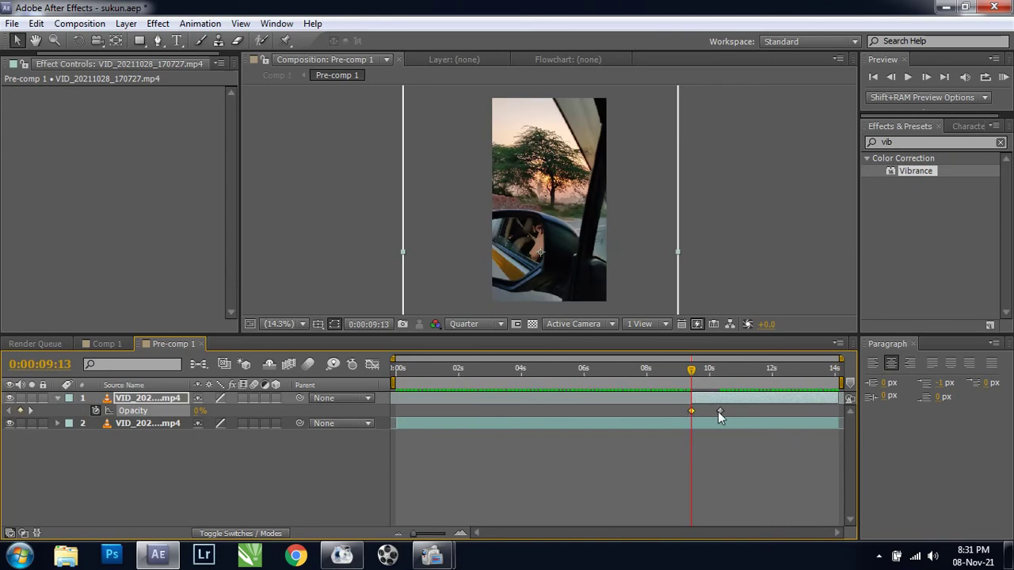
pyautogui.click(107, 344)
pyautogui.press('space')
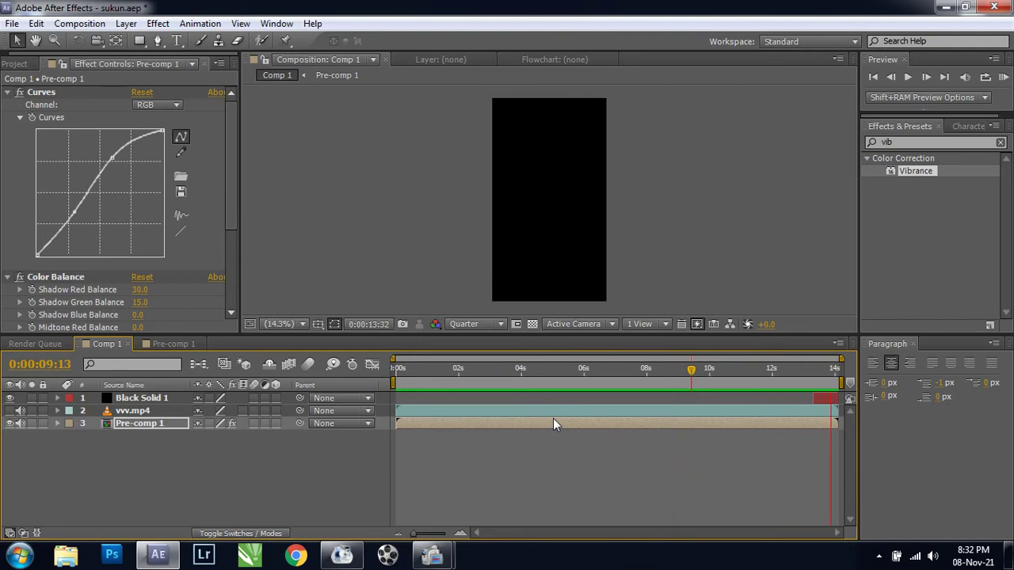
# Review the finished Vibrance grade at 3:26 and 11:31, then switch to Windows Explorer
pyautogui.press('space')
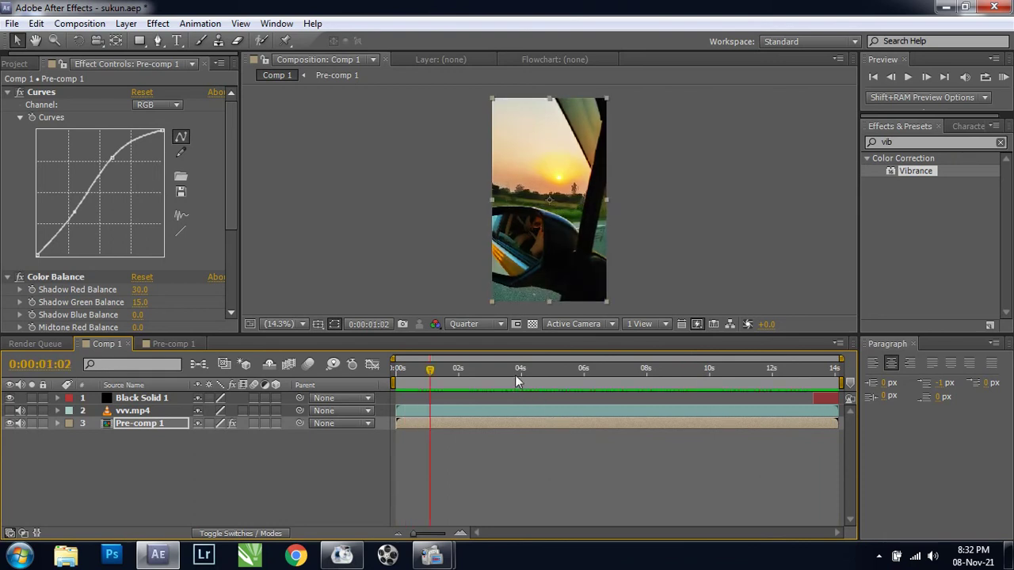
pyautogui.click(515, 375)
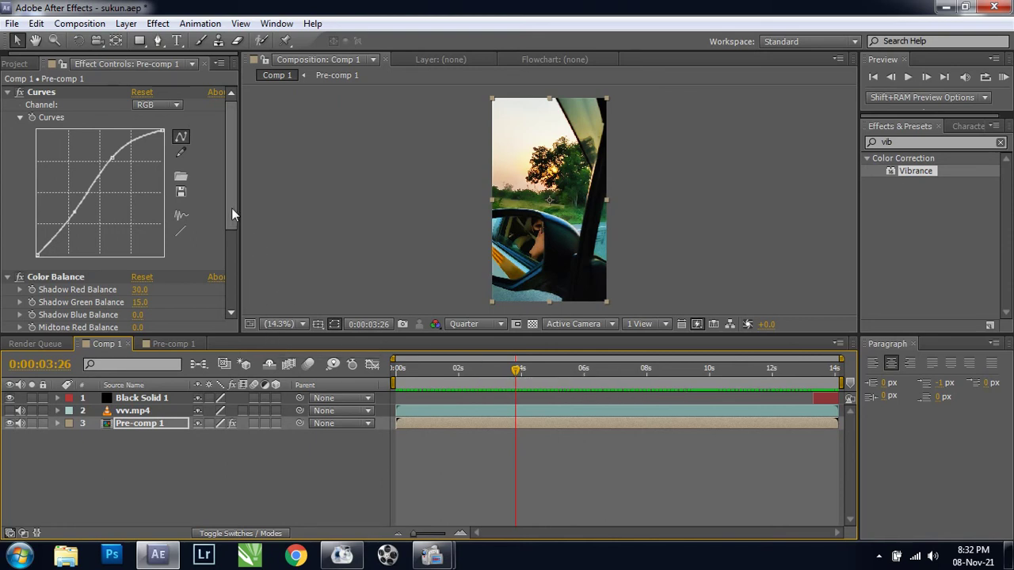
pyautogui.moveTo(231, 208); pyautogui.dragTo(234, 298)
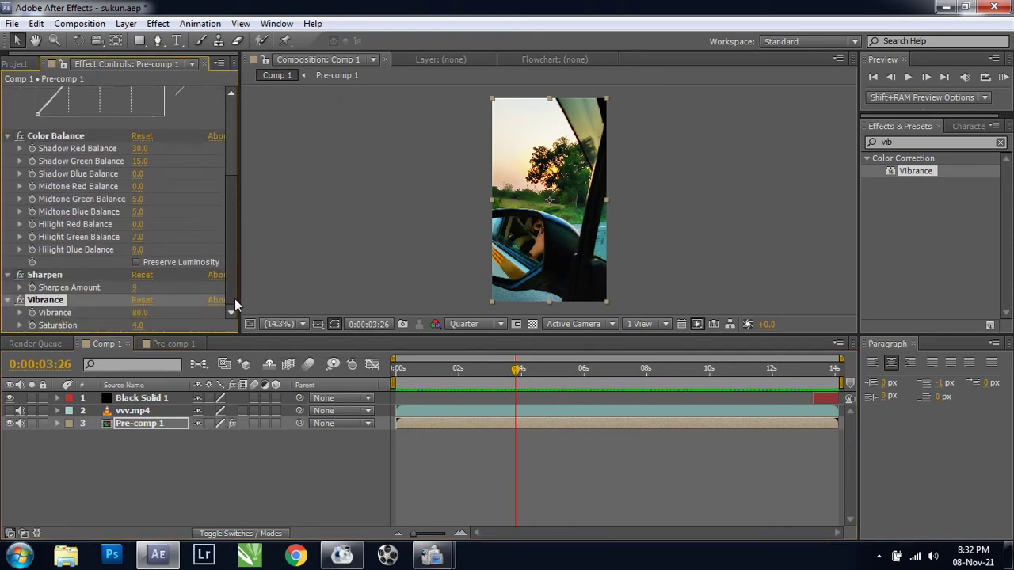
pyautogui.moveTo(647, 384); pyautogui.dragTo(757, 382)
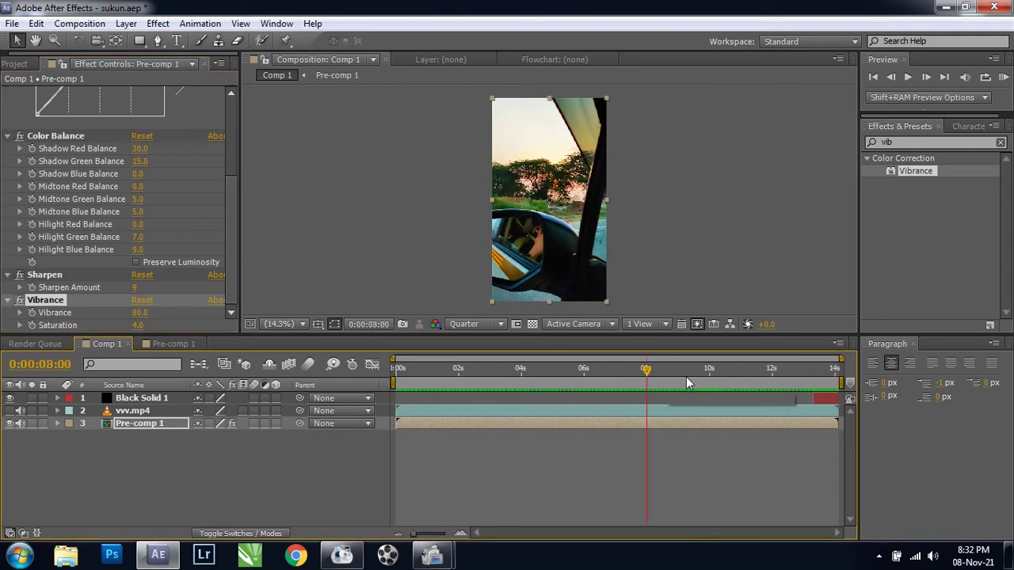
pyautogui.click(770, 382)
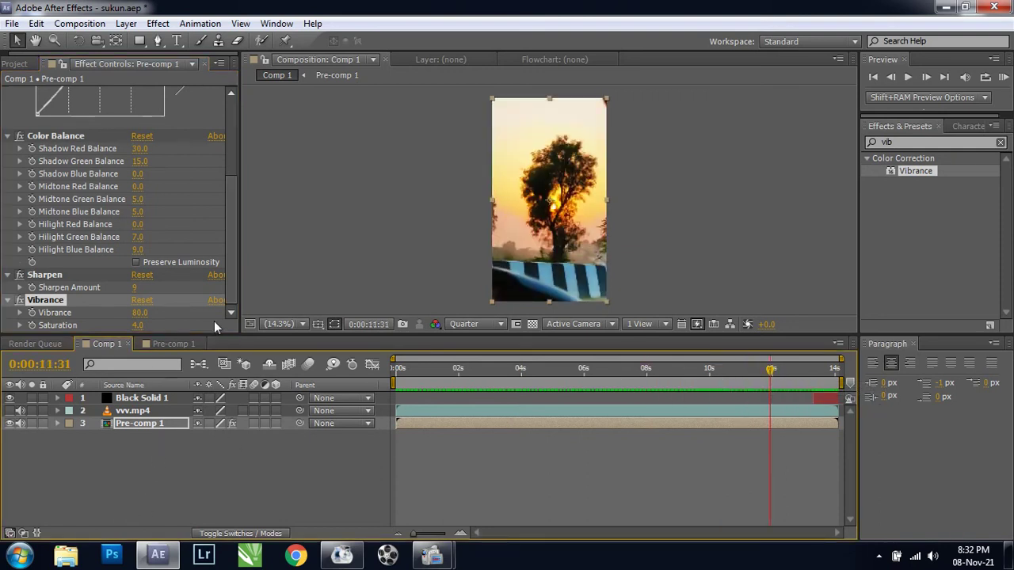
pyautogui.click(69, 557)
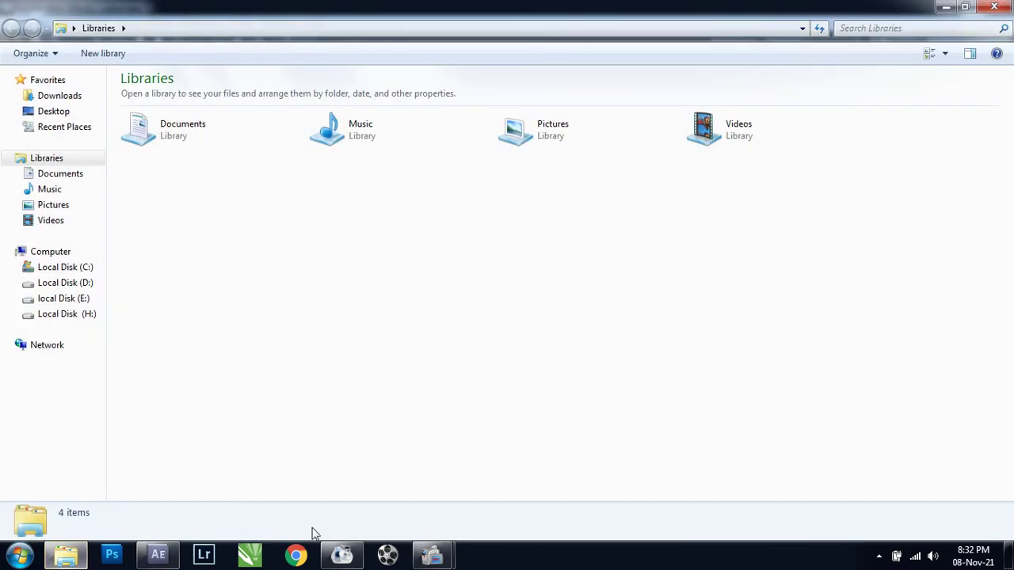
# Drag the ytt image from the desktop onto the After Effects taskbar button
pyautogui.moveTo(438, 557)
pyautogui.click(366, 480)
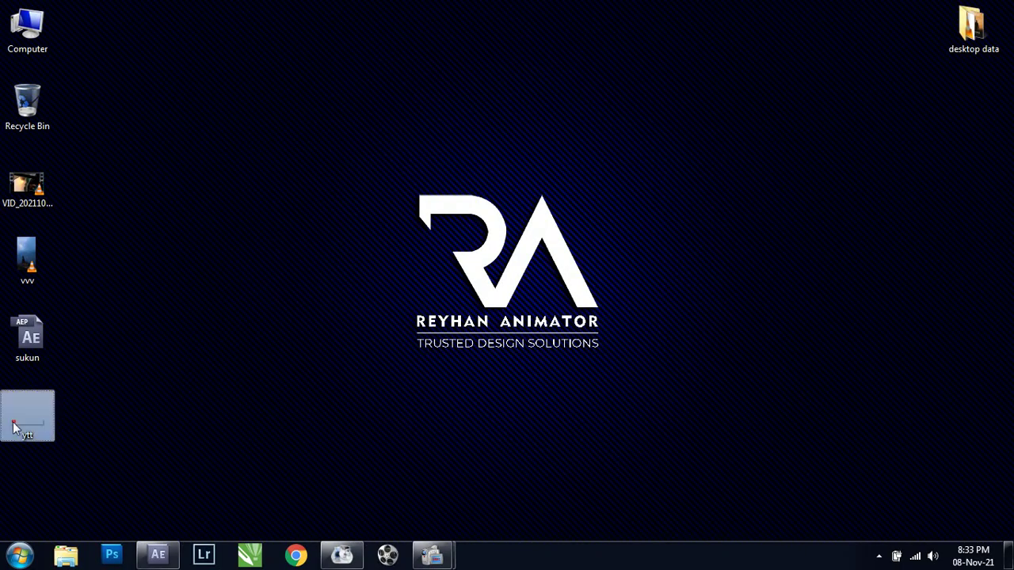
pyautogui.moveTo(27, 428)
pyautogui.mouseDown()
pyautogui.moveTo(167, 562)
pyautogui.moveTo(23, 69)
pyautogui.mouseUp()
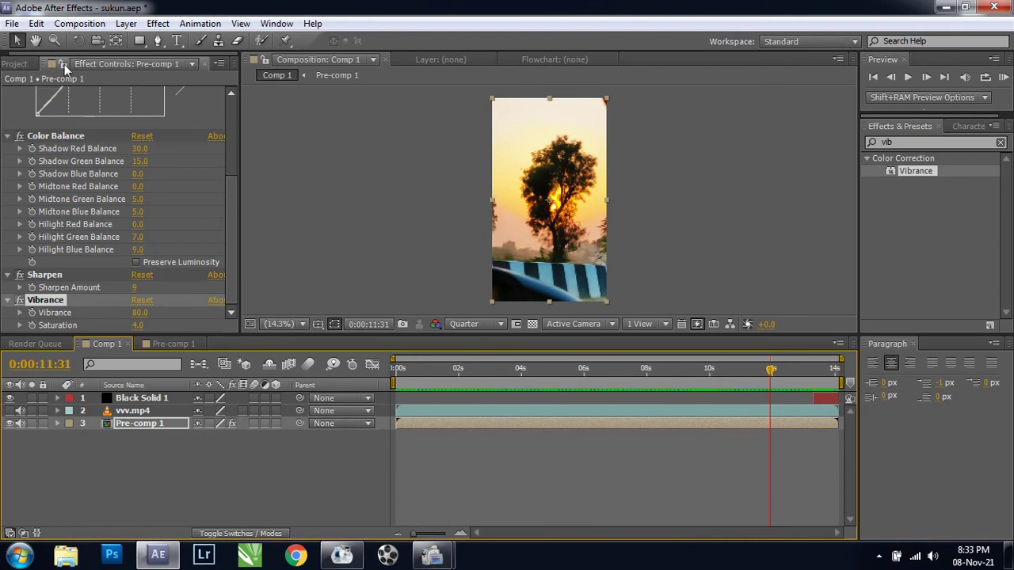
# Show the Project panel's items, then drop ytt from the desktop into the project
pyautogui.click(14, 62)
pyautogui.click(71, 294)
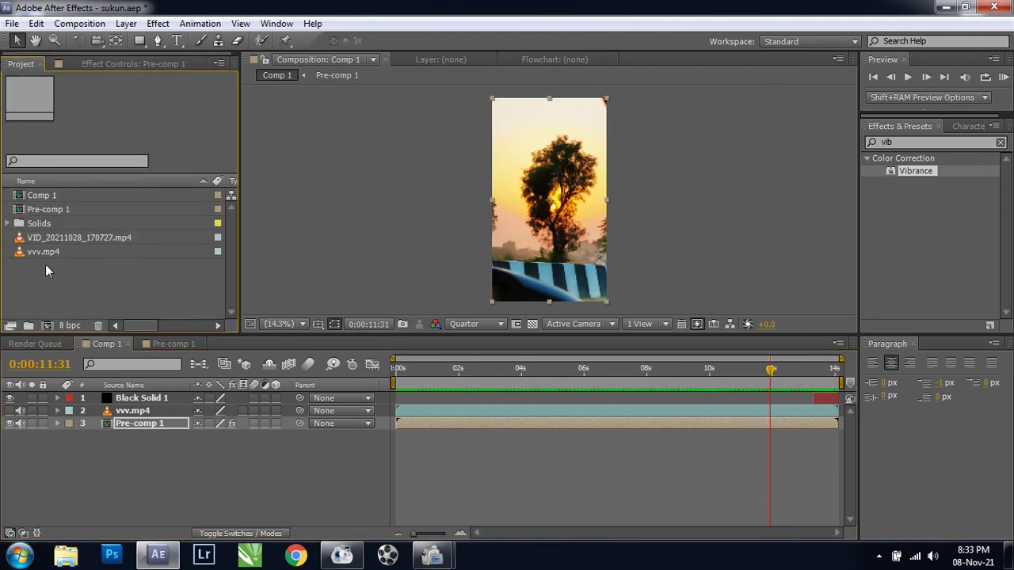
pyautogui.click(43, 253)
pyautogui.press('super+d')
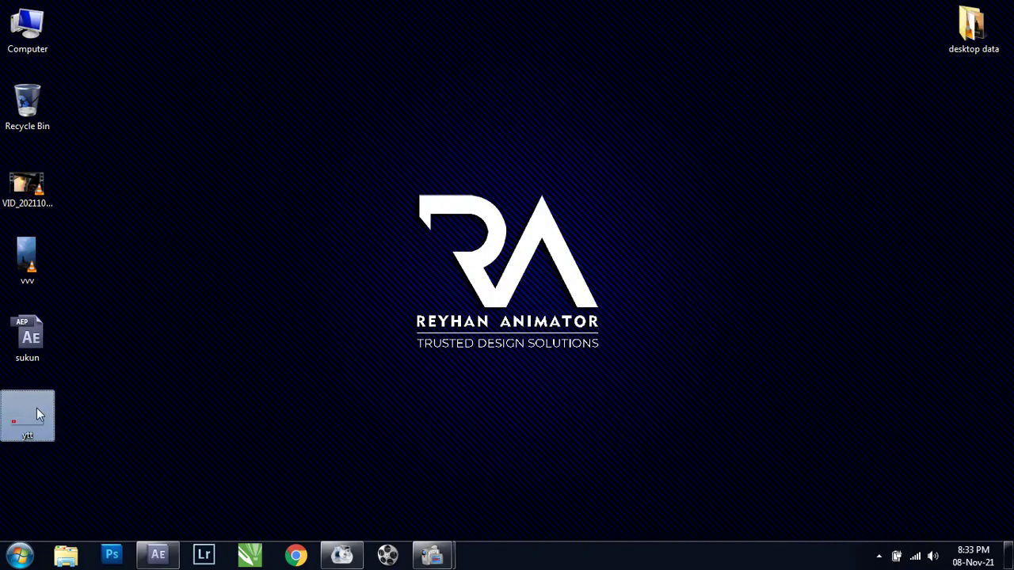
pyautogui.moveTo(36, 408)
pyautogui.mouseDown()
pyautogui.moveTo(55, 285)
pyautogui.moveTo(550, 231)
pyautogui.mouseUp()
# Add ytt.png as a layer, scale it down and position it over the striped barrier
pyautogui.press('.')
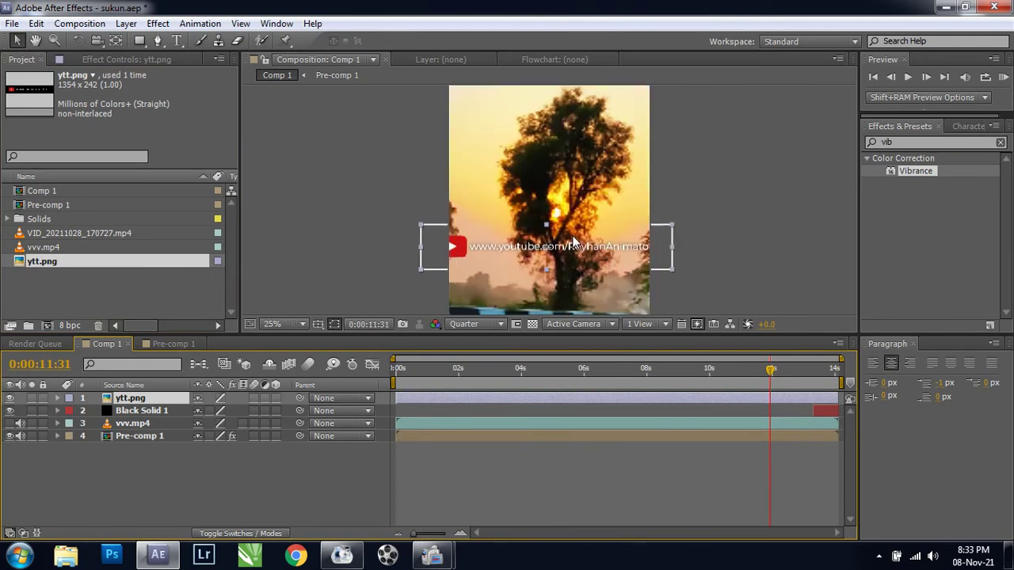
pyautogui.moveTo(672, 224); pyautogui.dragTo(617, 236)
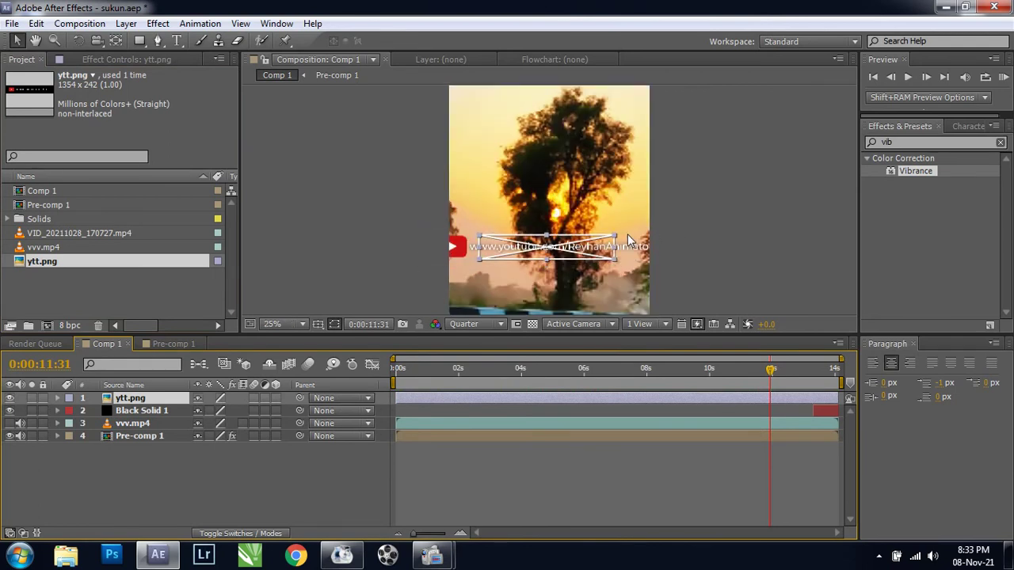
pyautogui.moveTo(620, 273); pyautogui.dragTo(615, 165)
pyautogui.moveTo(479, 141); pyautogui.dragTo(499, 225)
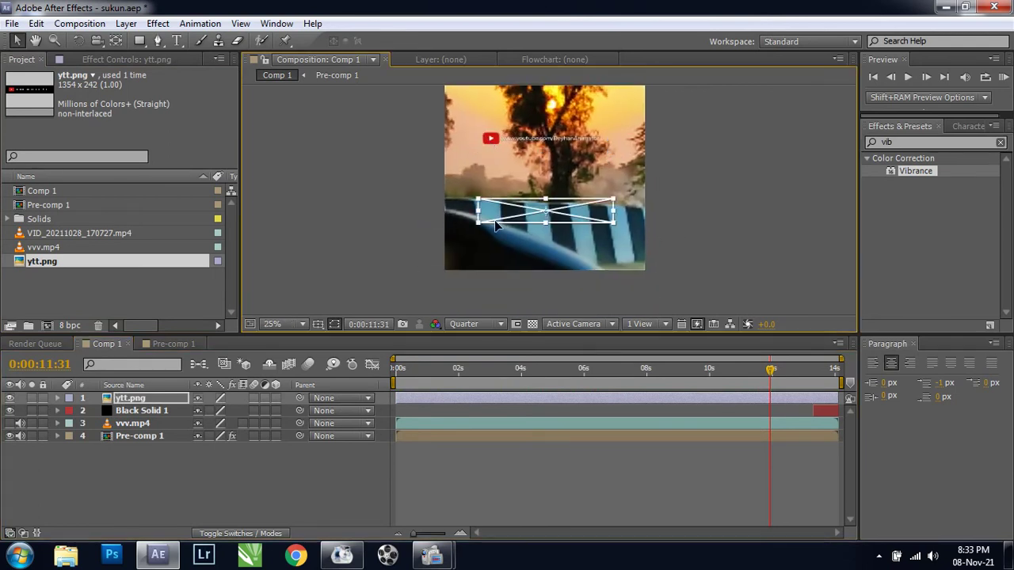
pyautogui.scroll(4, 600, 290)
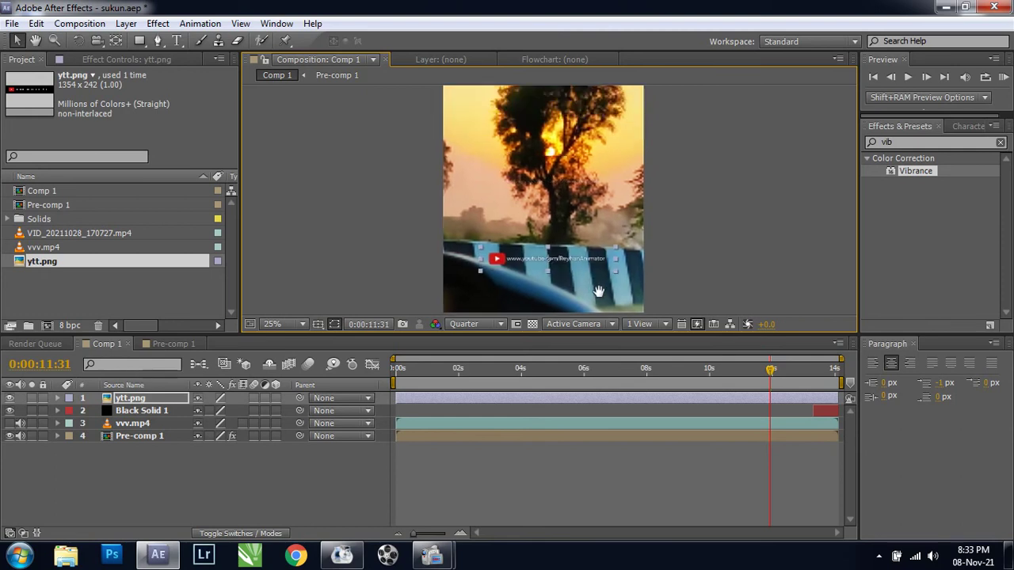
pyautogui.moveTo(603, 289); pyautogui.dragTo(597, 196)
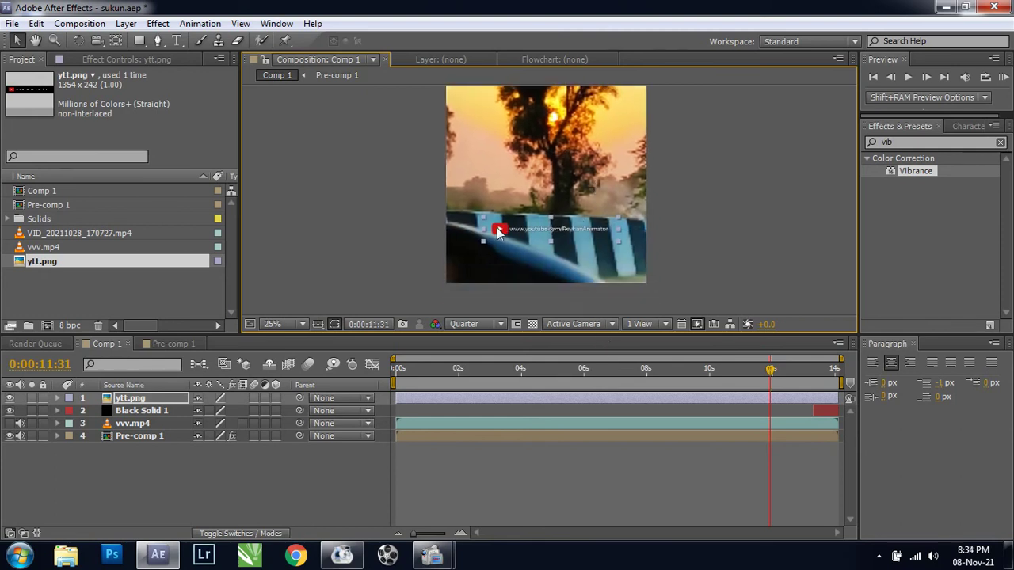
pyautogui.moveTo(499, 232); pyautogui.dragTo(497, 230)
# Set the time near 1 second, switch the viewer to Fit and preview the composition
pyautogui.click(439, 370)
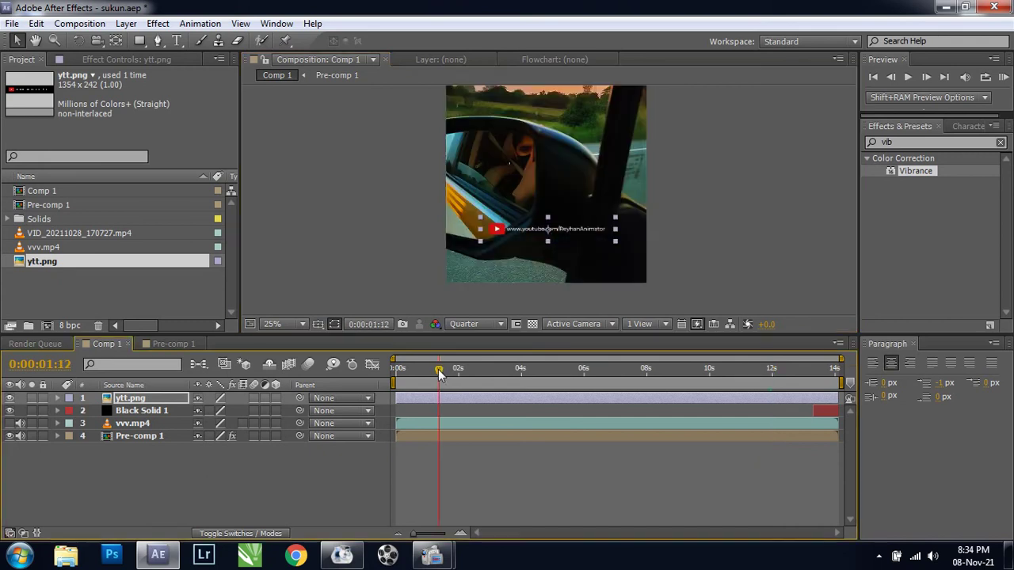
pyautogui.click(279, 324)
pyautogui.click(282, 51)
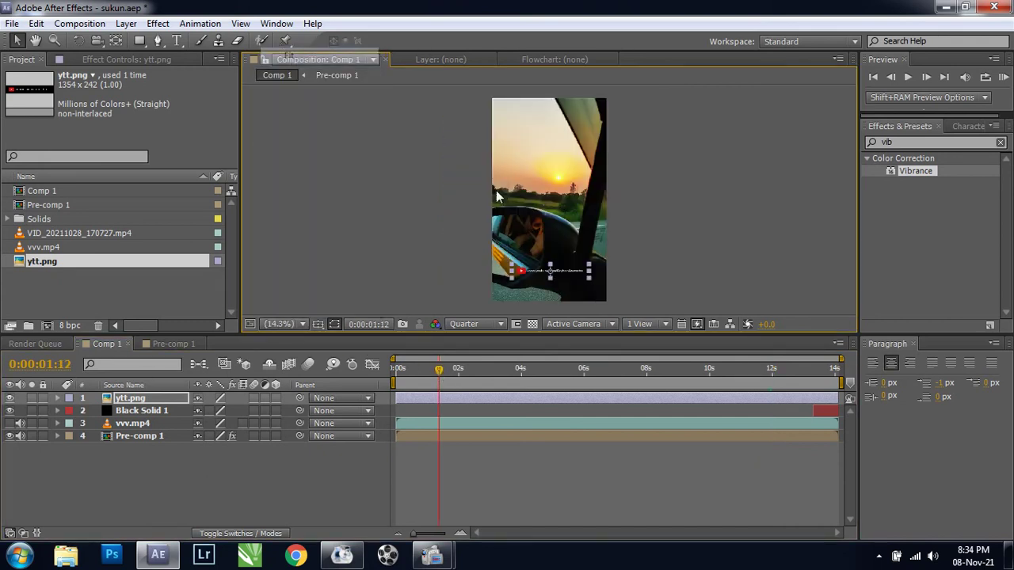
pyautogui.press('space')
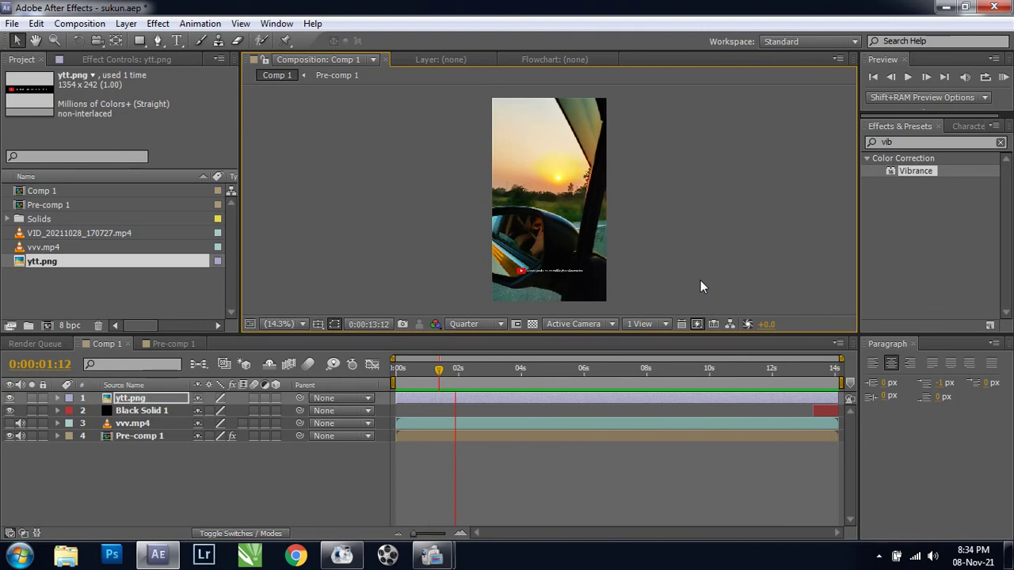
# Stop playback and set the current time to 0:00:03:04
pyautogui.rightClick(8, 557)
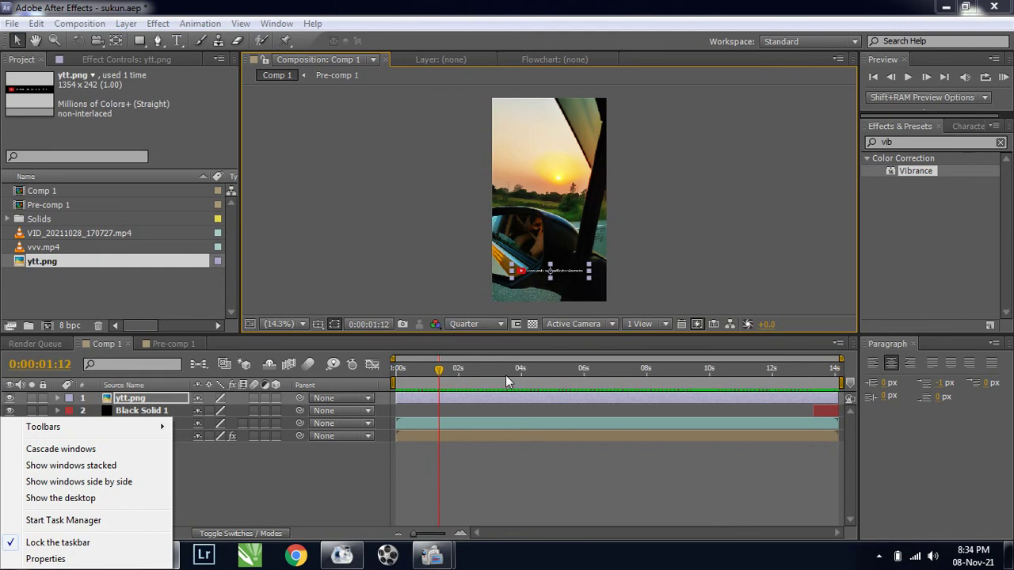
pyautogui.click(507, 382)
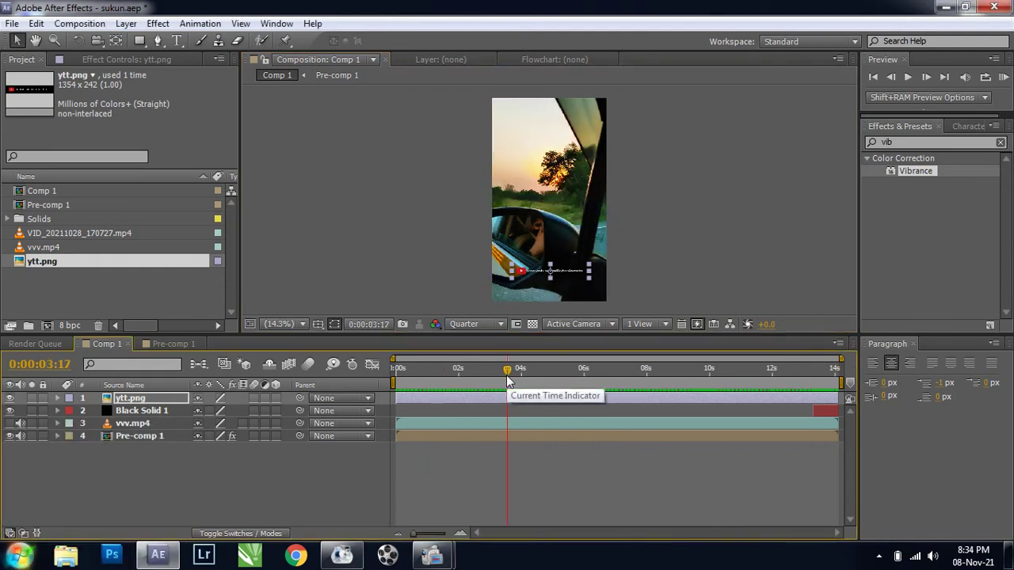
pyautogui.click(504, 371)
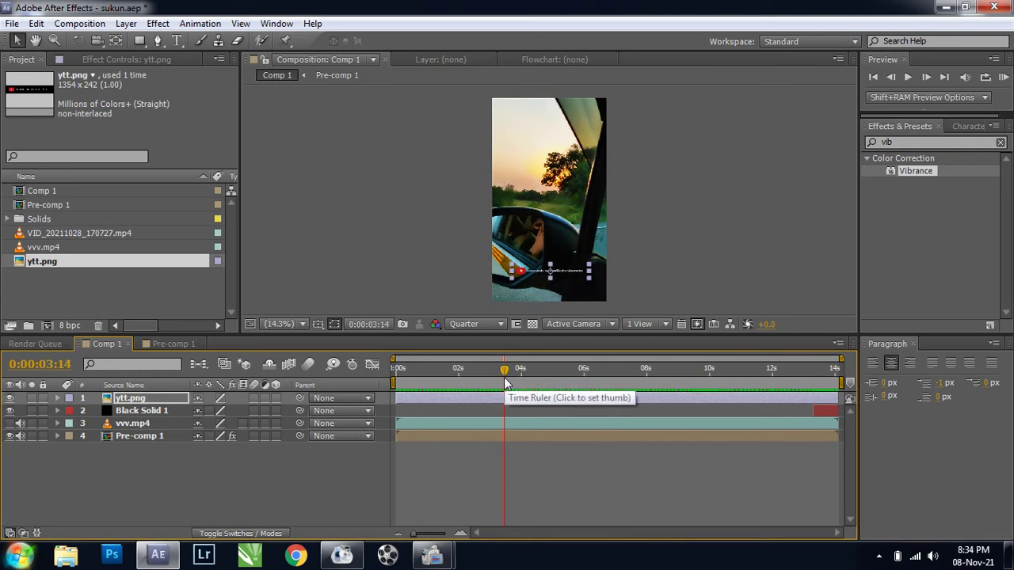
pyautogui.click(495, 371)
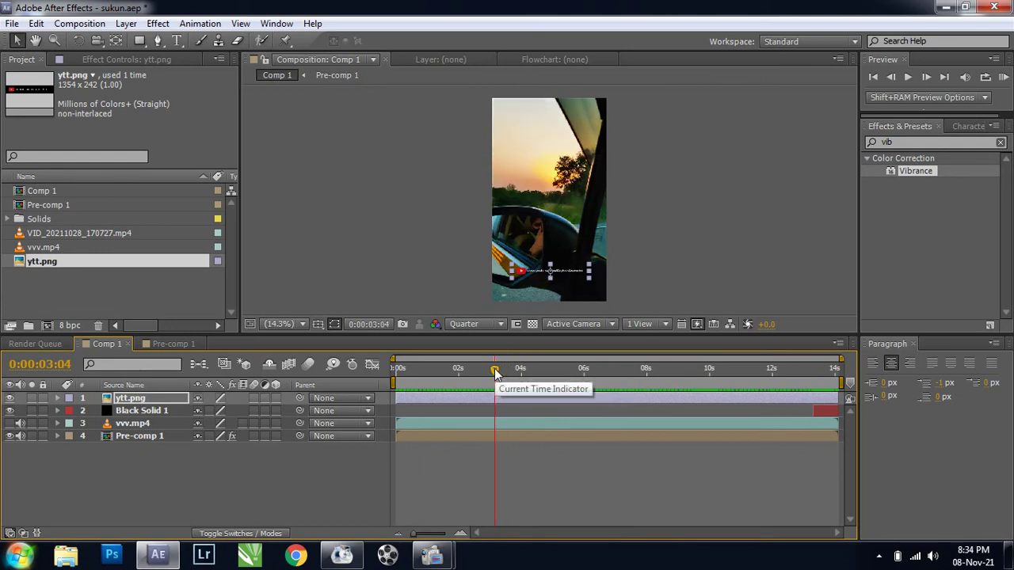
# Preview the composition, then bring Black Solid 1 above ytt.png to the top
pyautogui.press('KP_0')
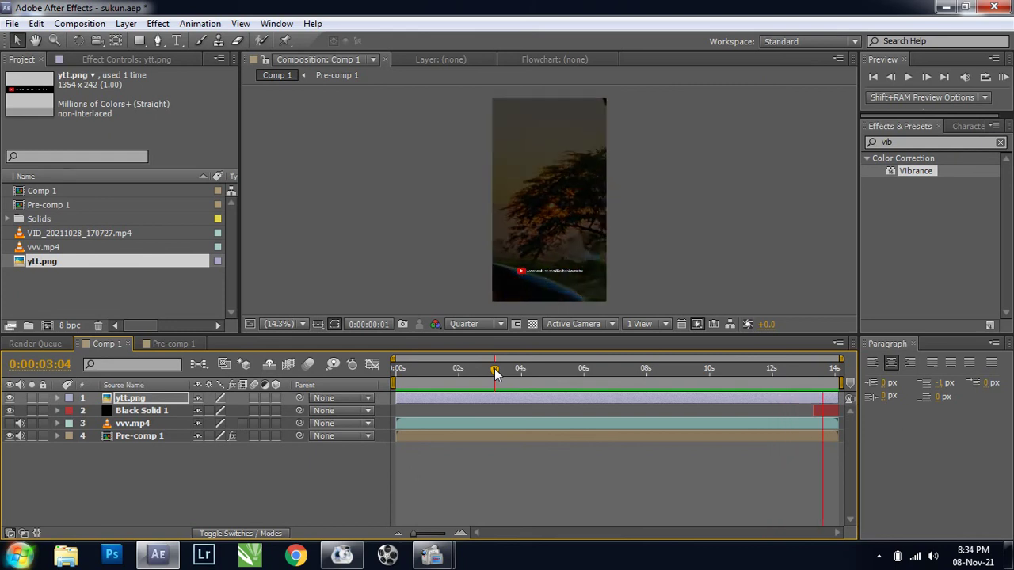
pyautogui.press('space')
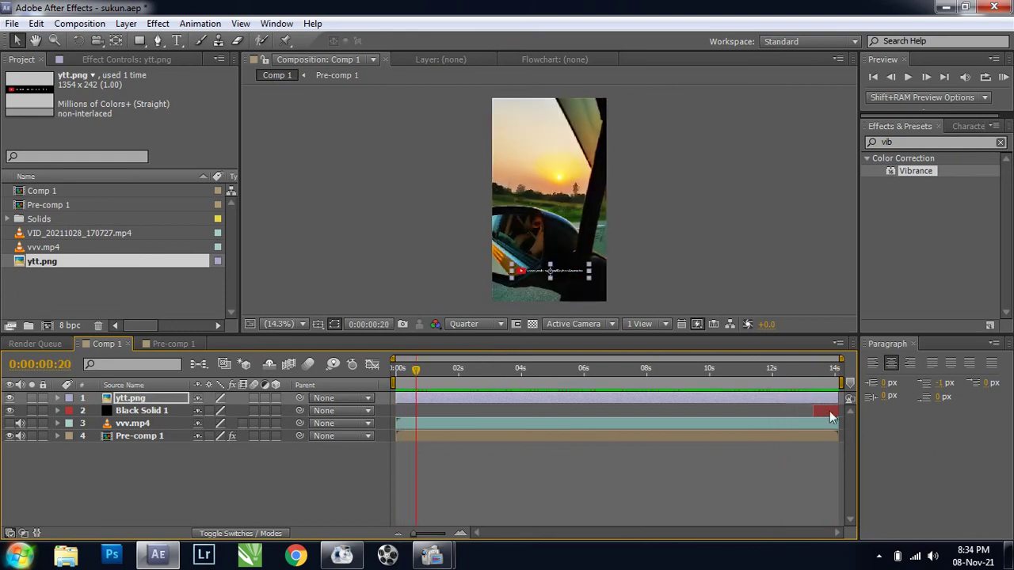
pyautogui.click(830, 414)
pyautogui.hotkey('ctrl', ']')
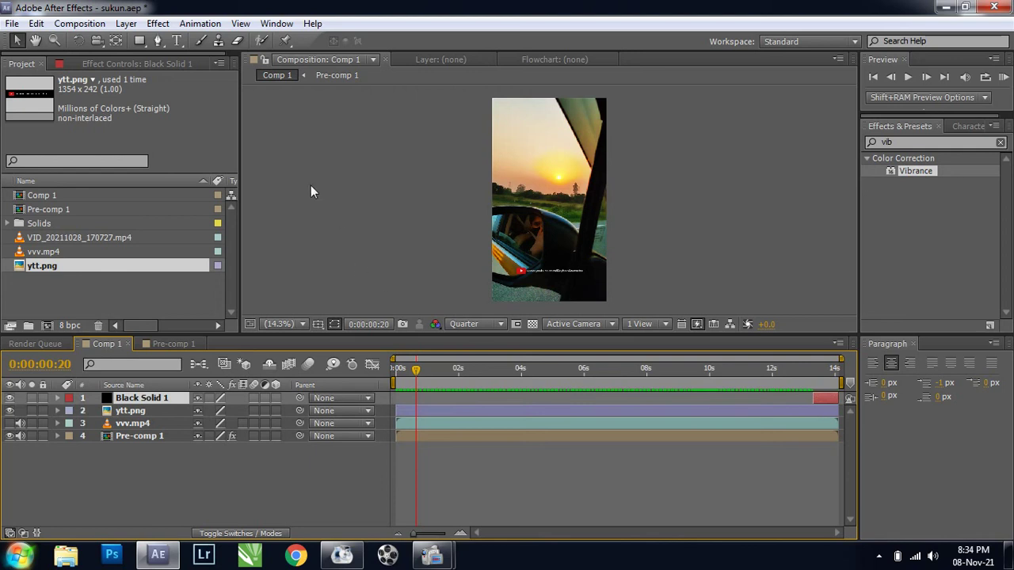
# Add Comp 1 to the Render Queue and confirm Best Settings
pyautogui.click(62, 23)
pyautogui.click(119, 132)
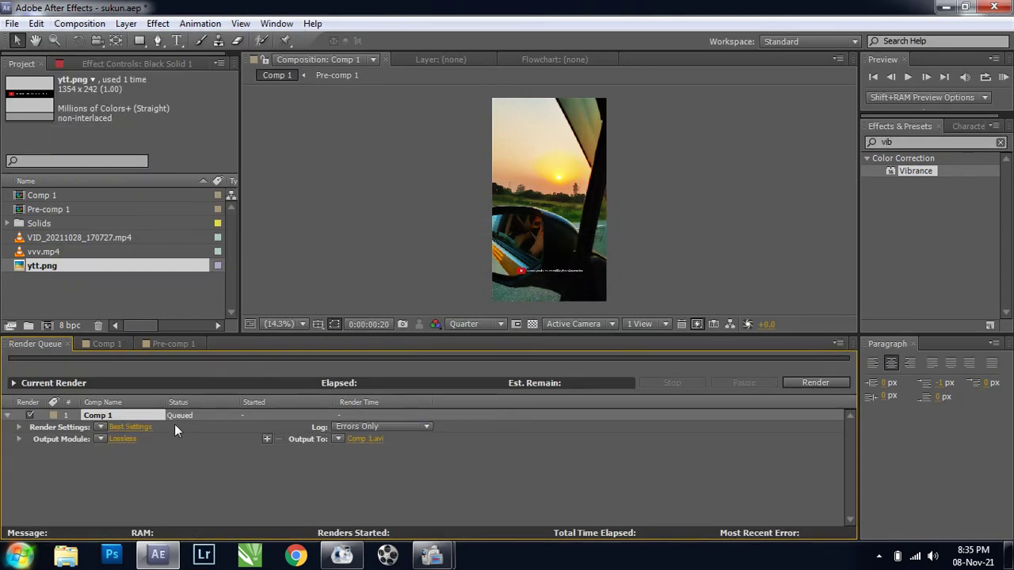
pyautogui.click(133, 427)
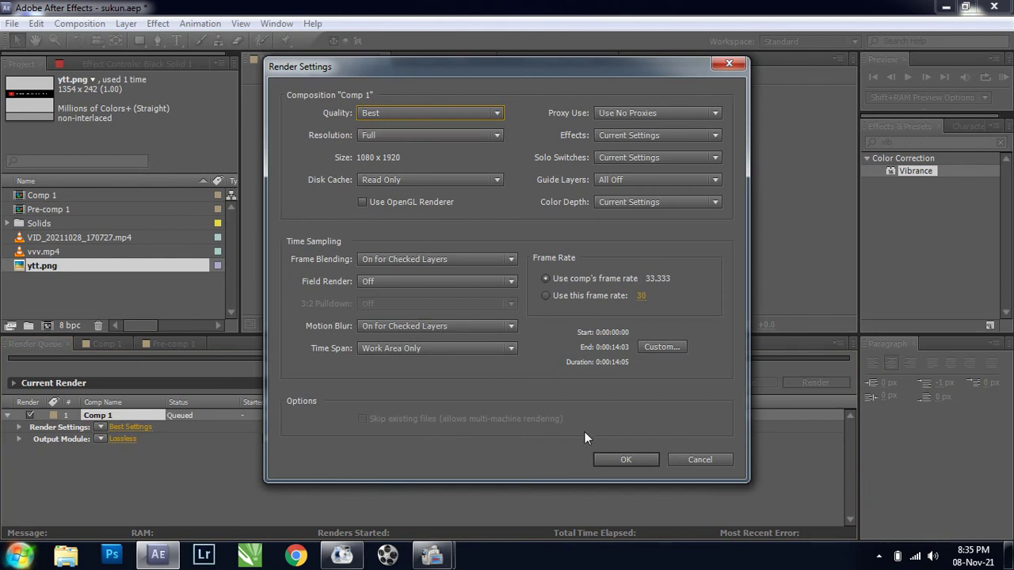
pyautogui.click(626, 460)
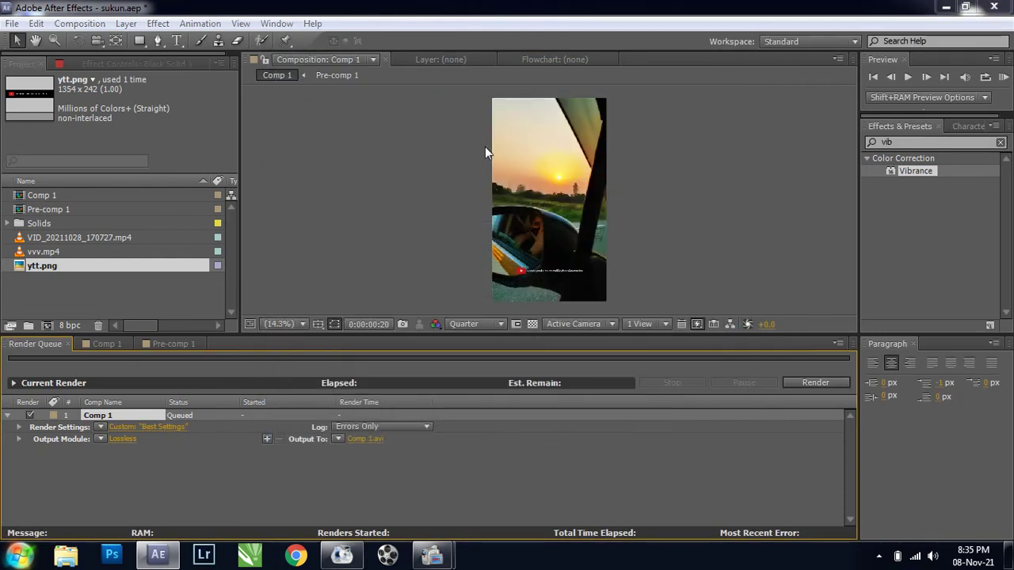
# Set the output module format to QuickTime with audio included
pyautogui.click(515, 75)
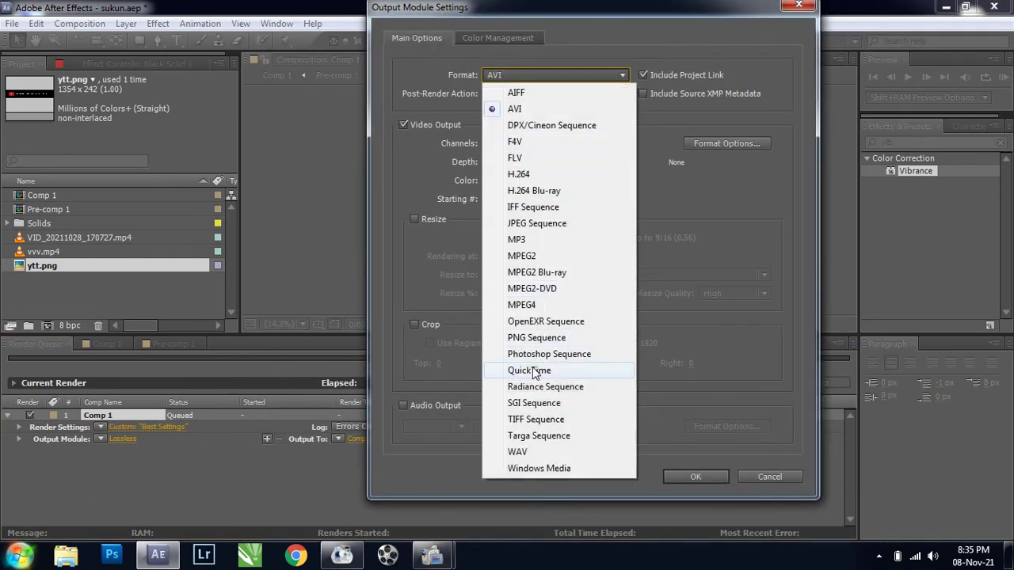
pyautogui.click(529, 371)
pyautogui.click(405, 405)
pyautogui.click(697, 477)
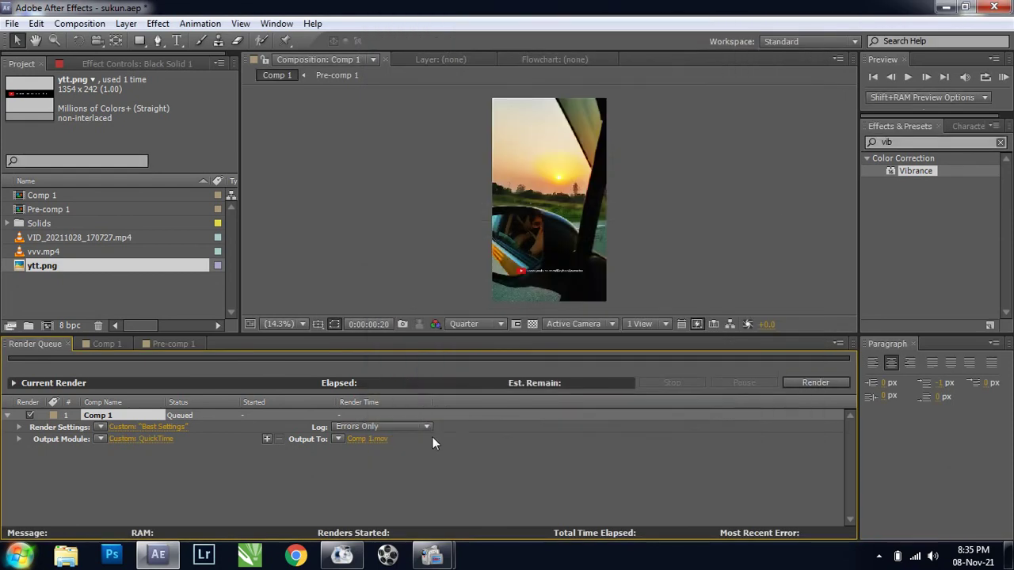
# Name the output file status.mov and save it
pyautogui.click(363, 438)
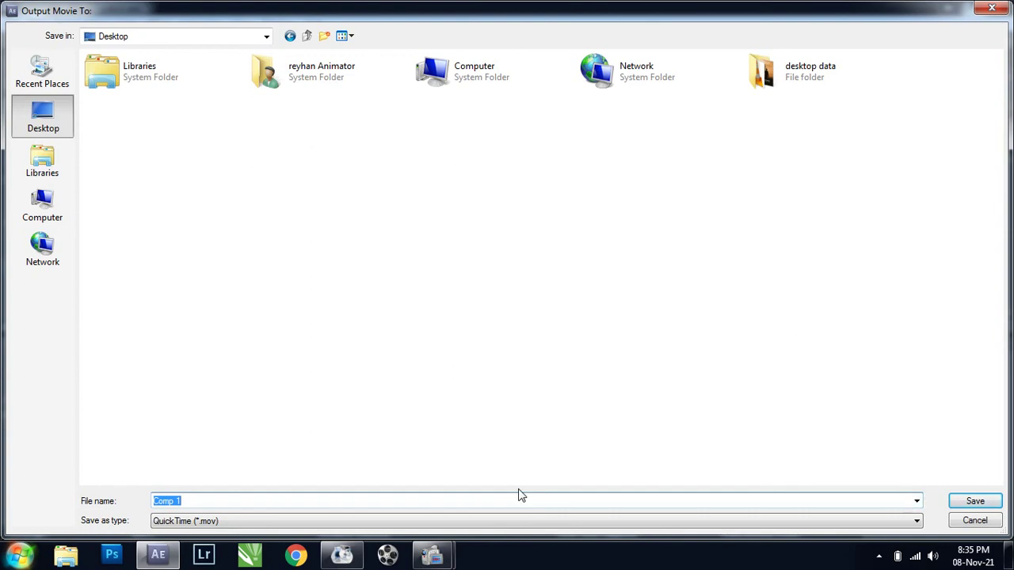
pyautogui.write('status')
pyautogui.click(977, 498)
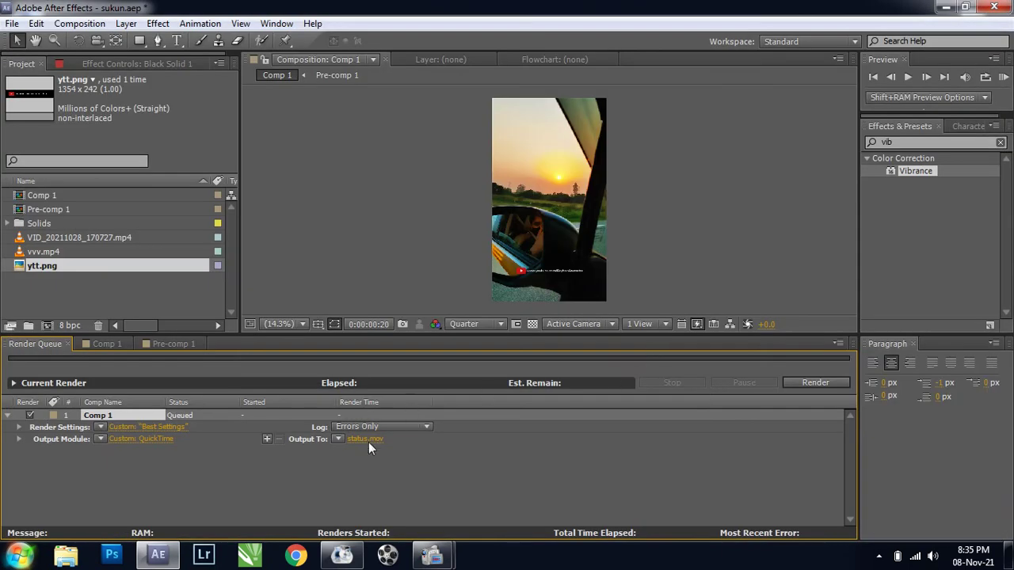